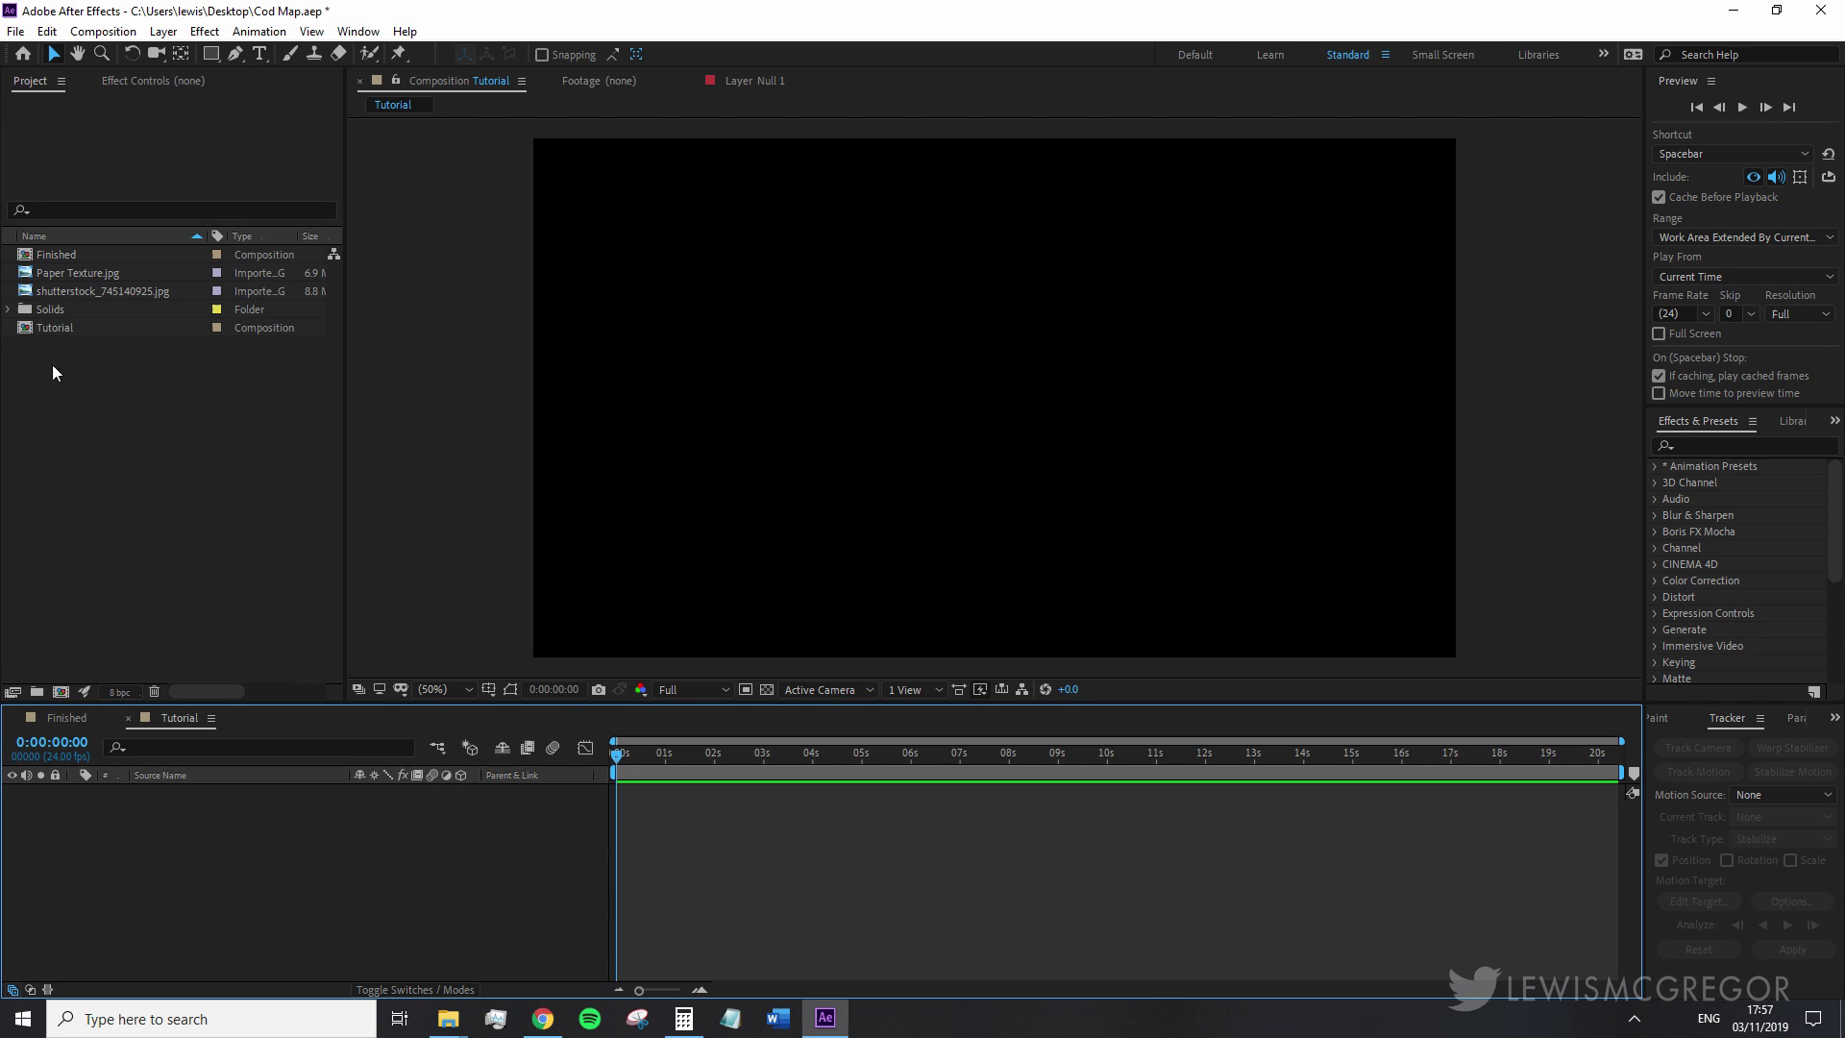
- Add the map to Tutorial framed on south Wales and Bristol, with Paper Texture as a second layer
left_click(71, 289)
left_click_drag(77, 290, 138, 849)
left_click_drag(677, 615, 759, 226)
mouse_move(861, 608)
left_mouse_down()
mouse_move(836, 378)
mouse_move(873, 198)
left_mouse_up()
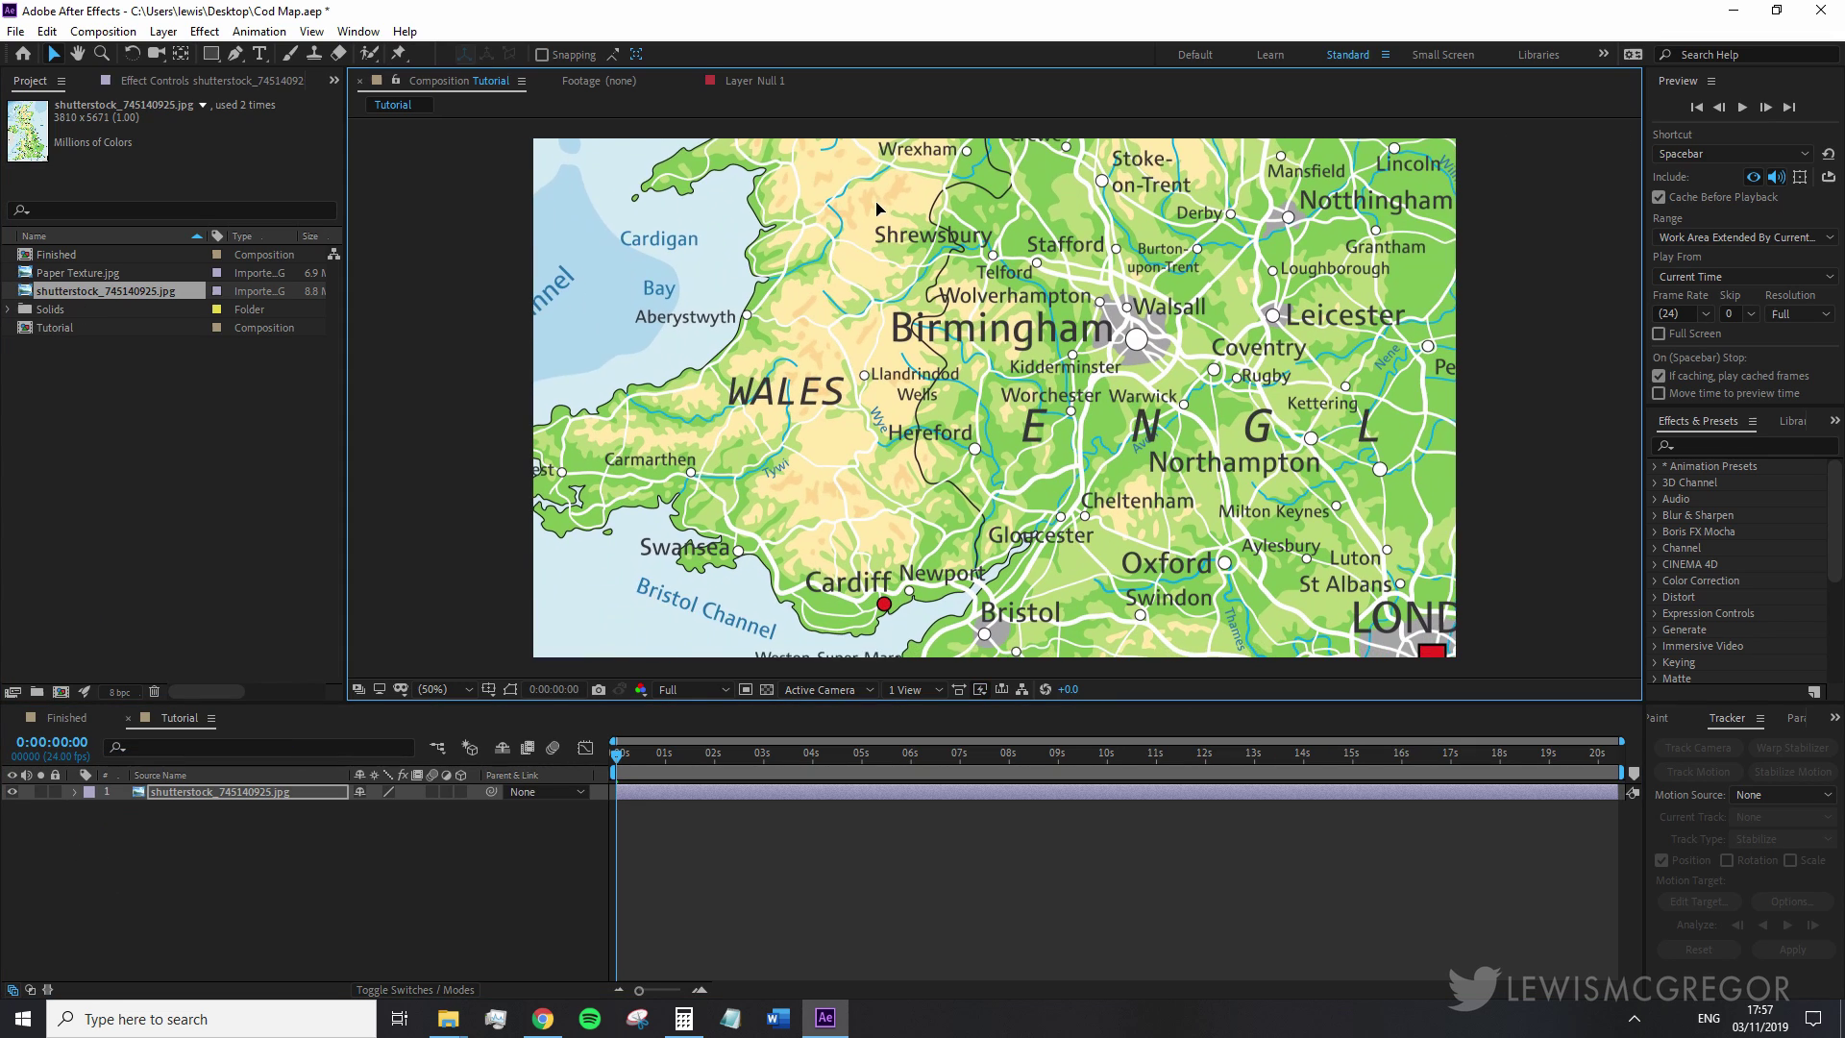
left_click_drag(865, 365, 917, 207)
mouse_move(865, 327)
left_mouse_down()
mouse_move(922, 160)
mouse_move(903, 300)
mouse_move(919, 291)
left_mouse_up()
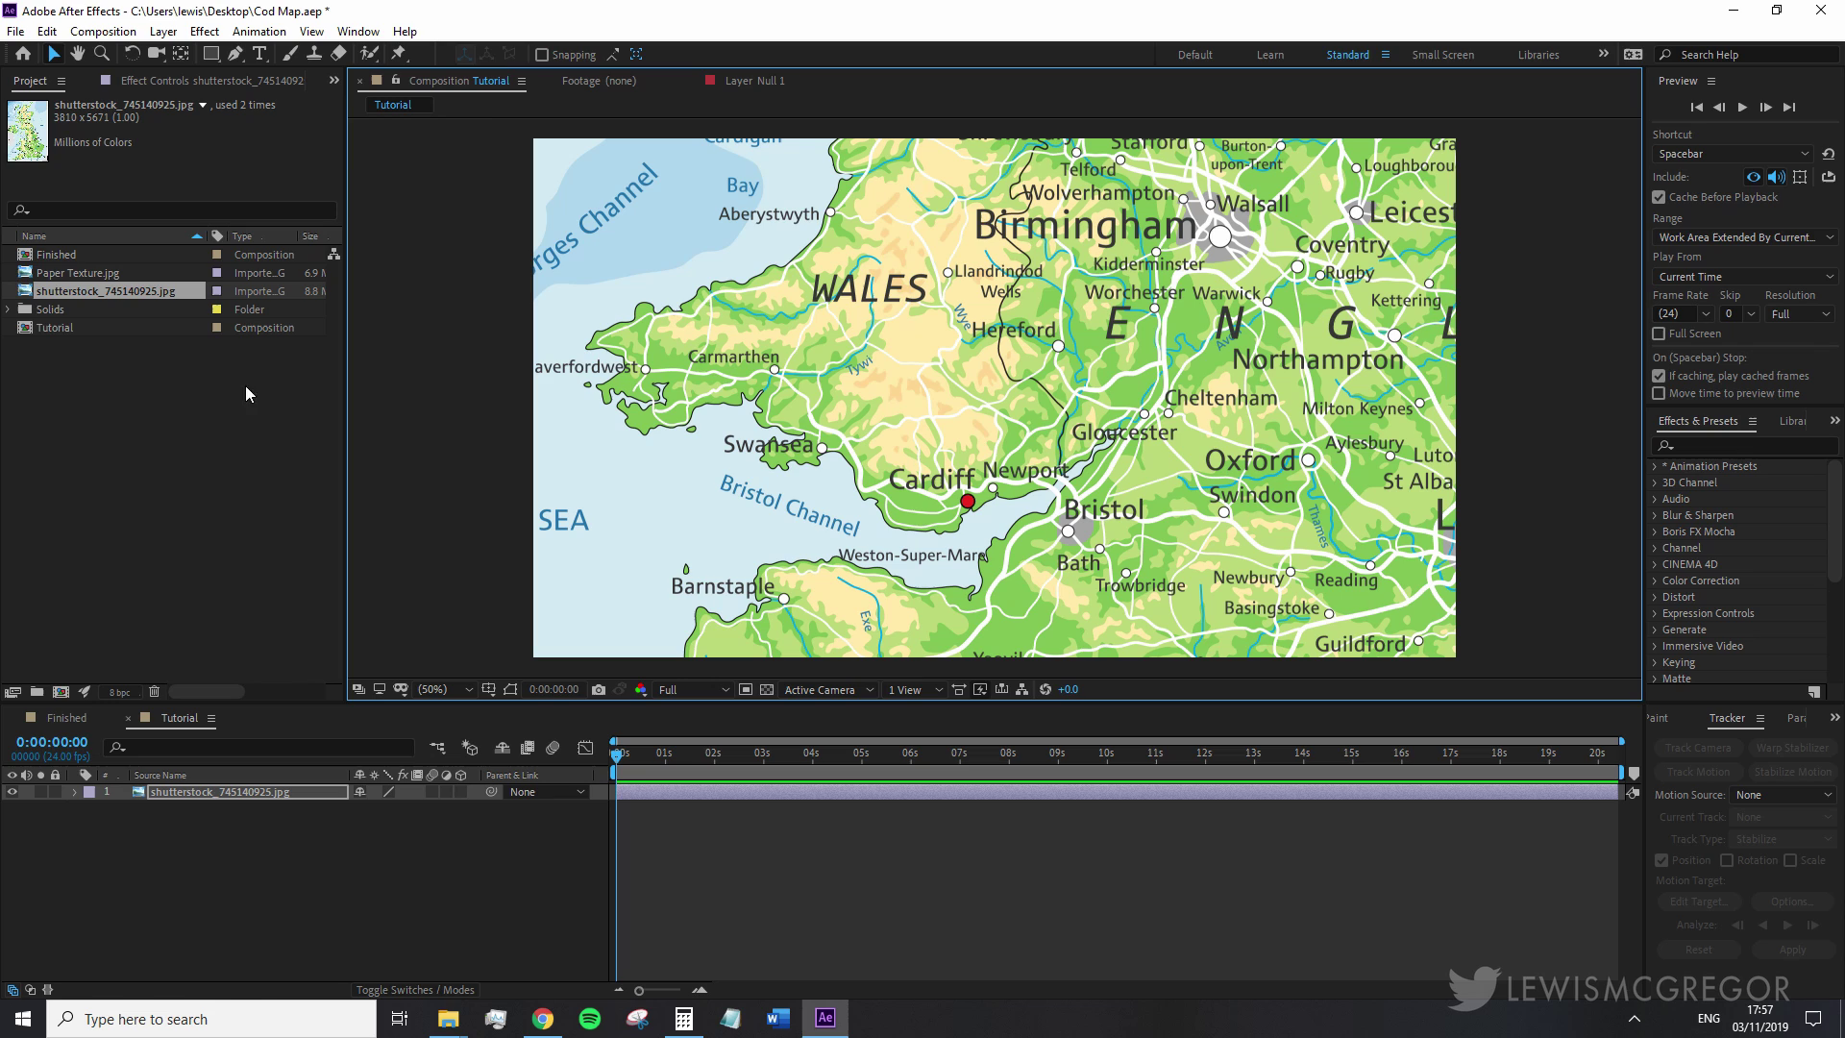
left_click_drag(96, 274, 164, 880)
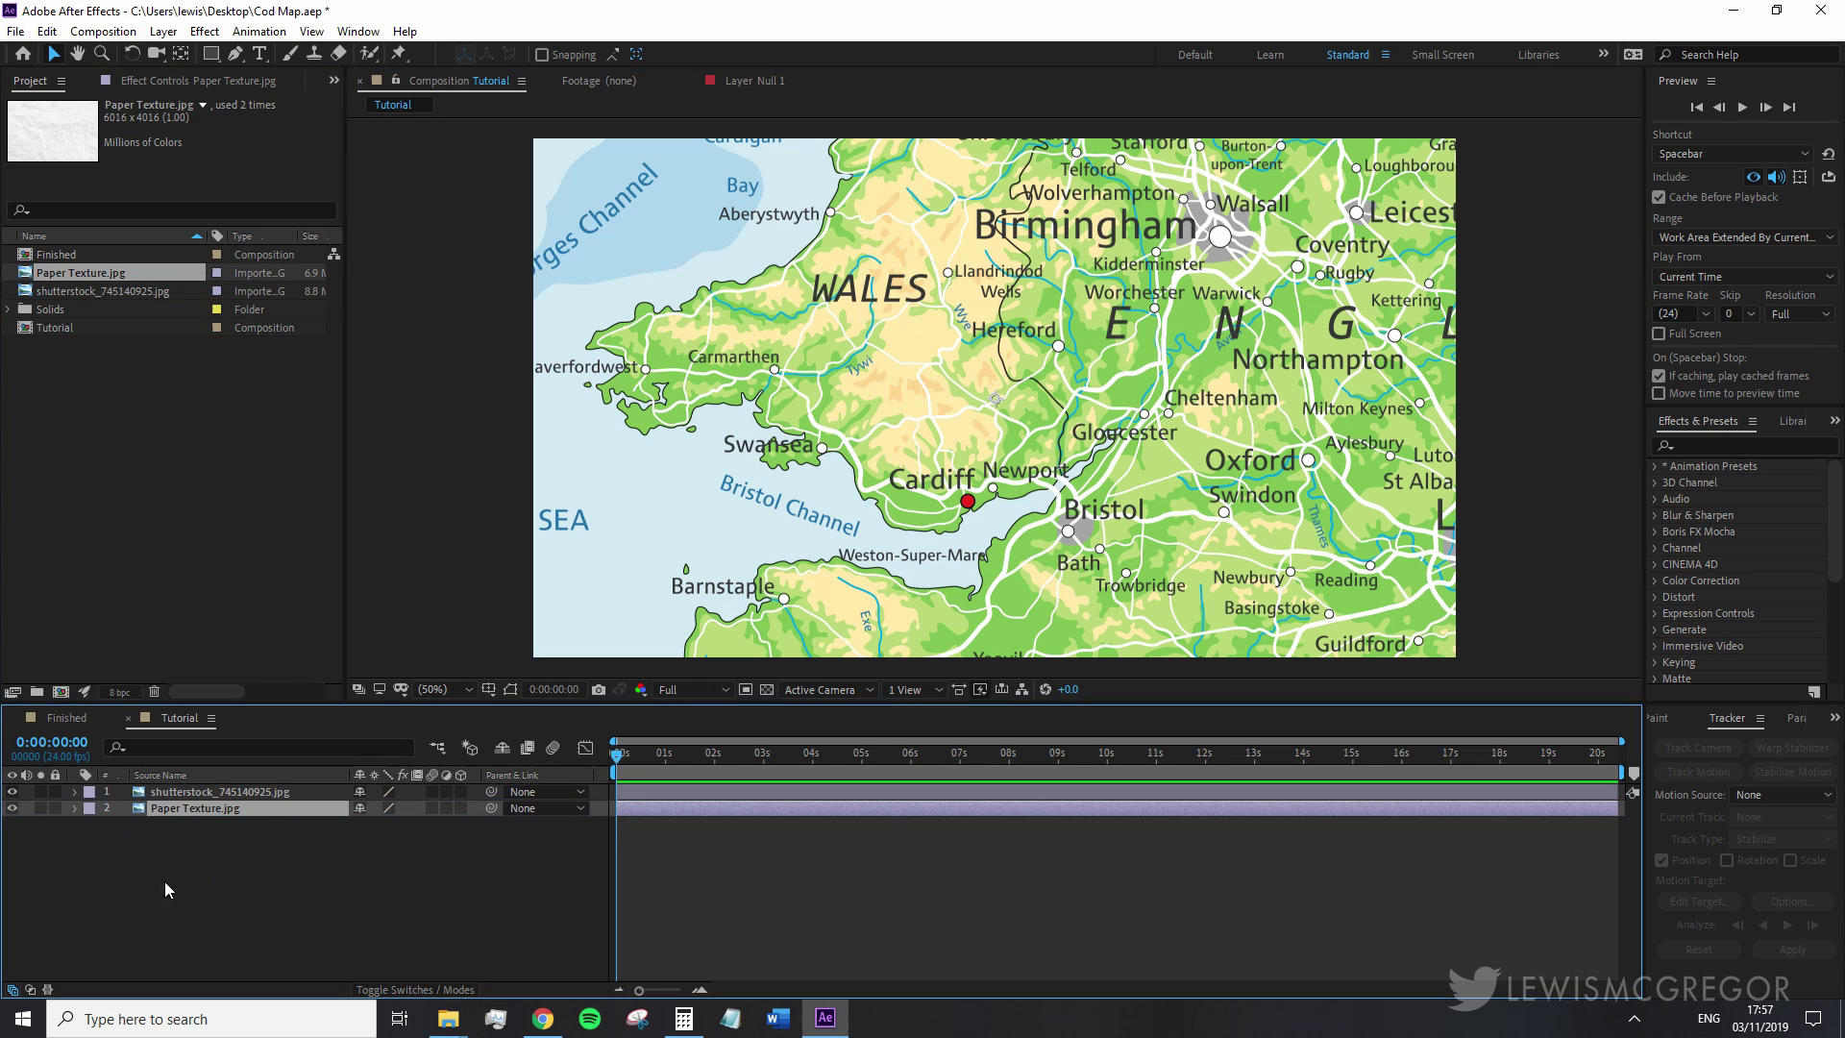
- Apply Displacement Map to the map, sourced from Paper Texture with Luminance for horizontal and vertical
left_click(1710, 443)
type("dis")
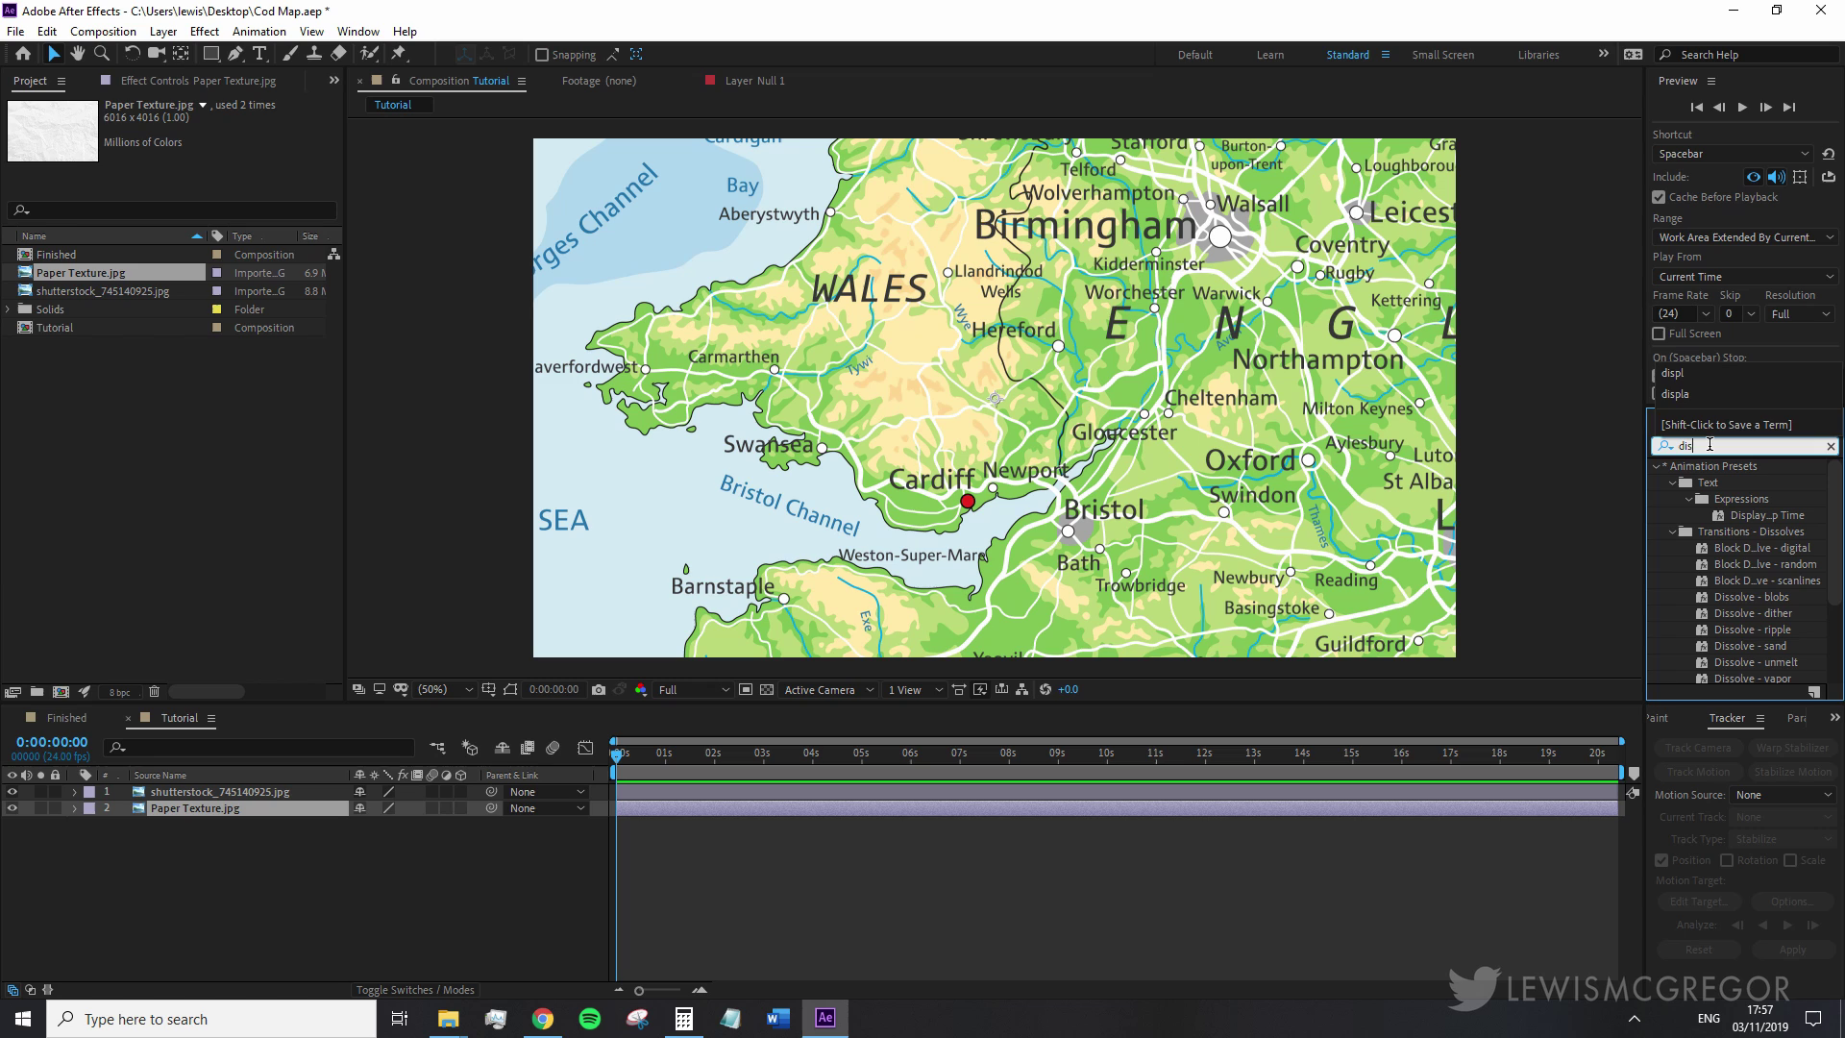
type("pl")
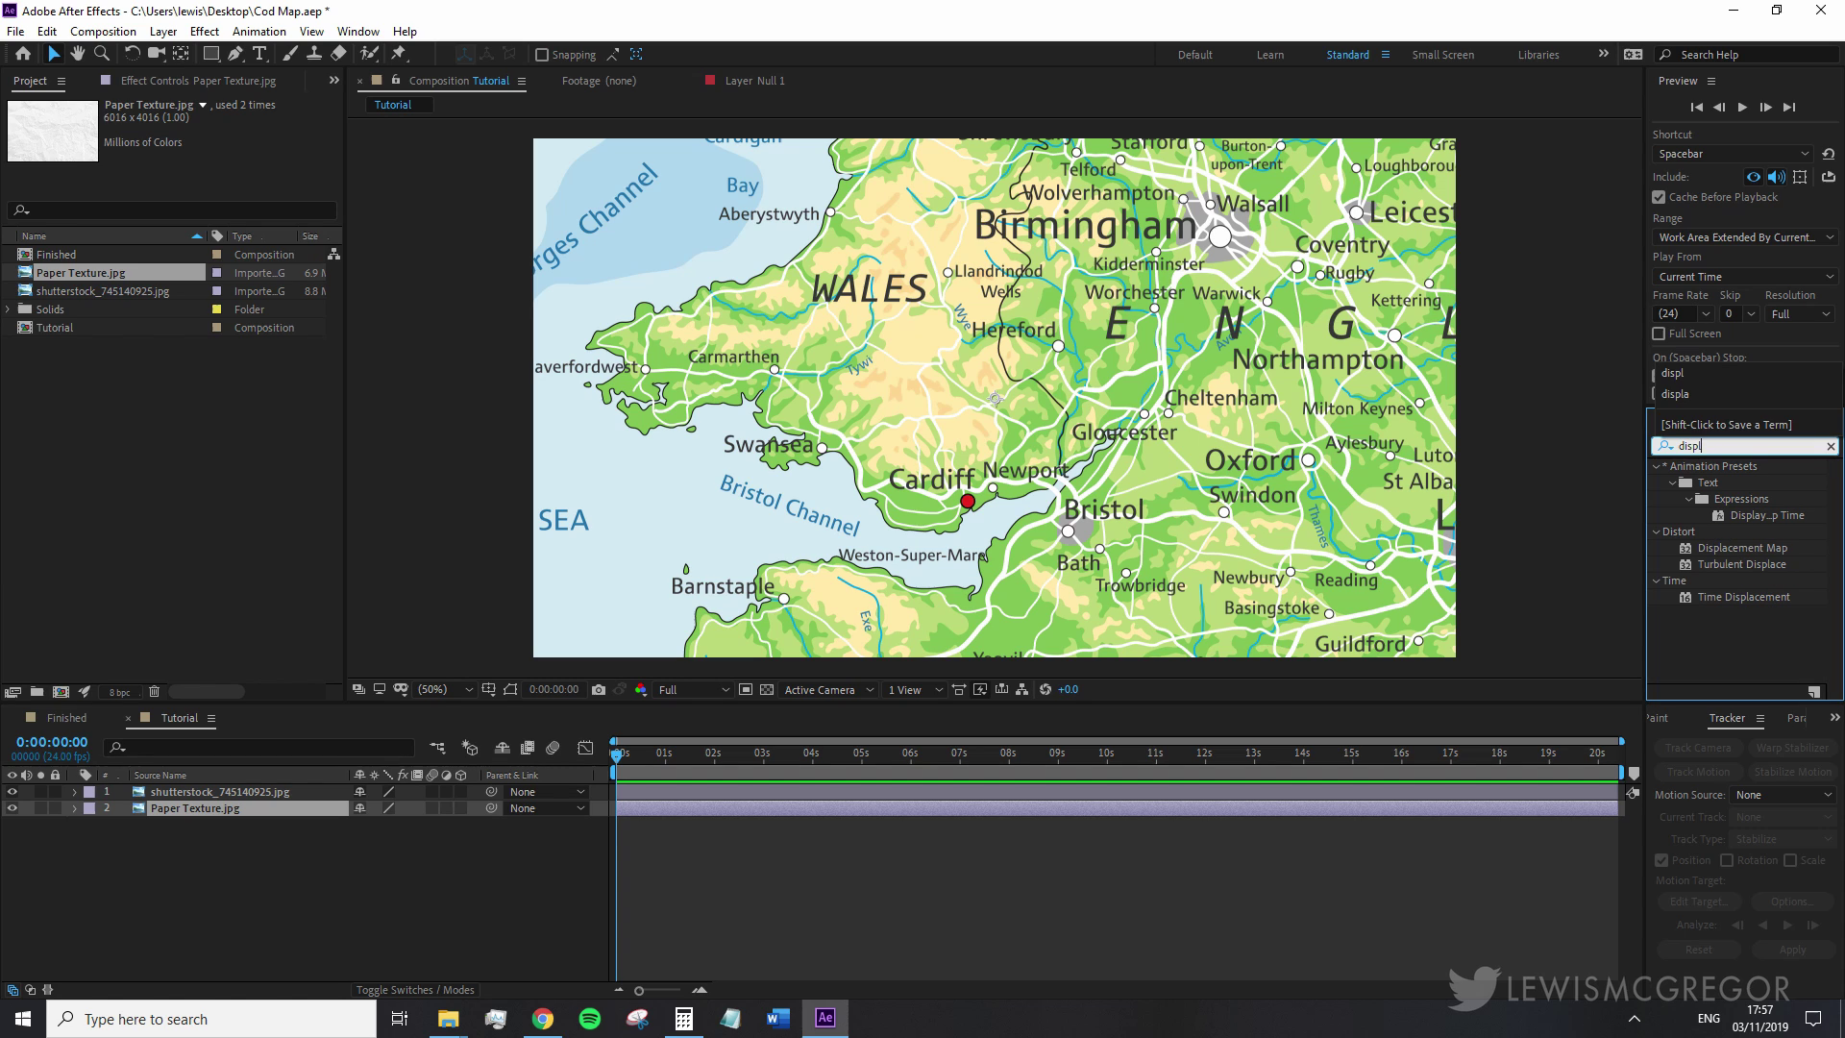
left_click_drag(1738, 538, 238, 794)
left_click(231, 137)
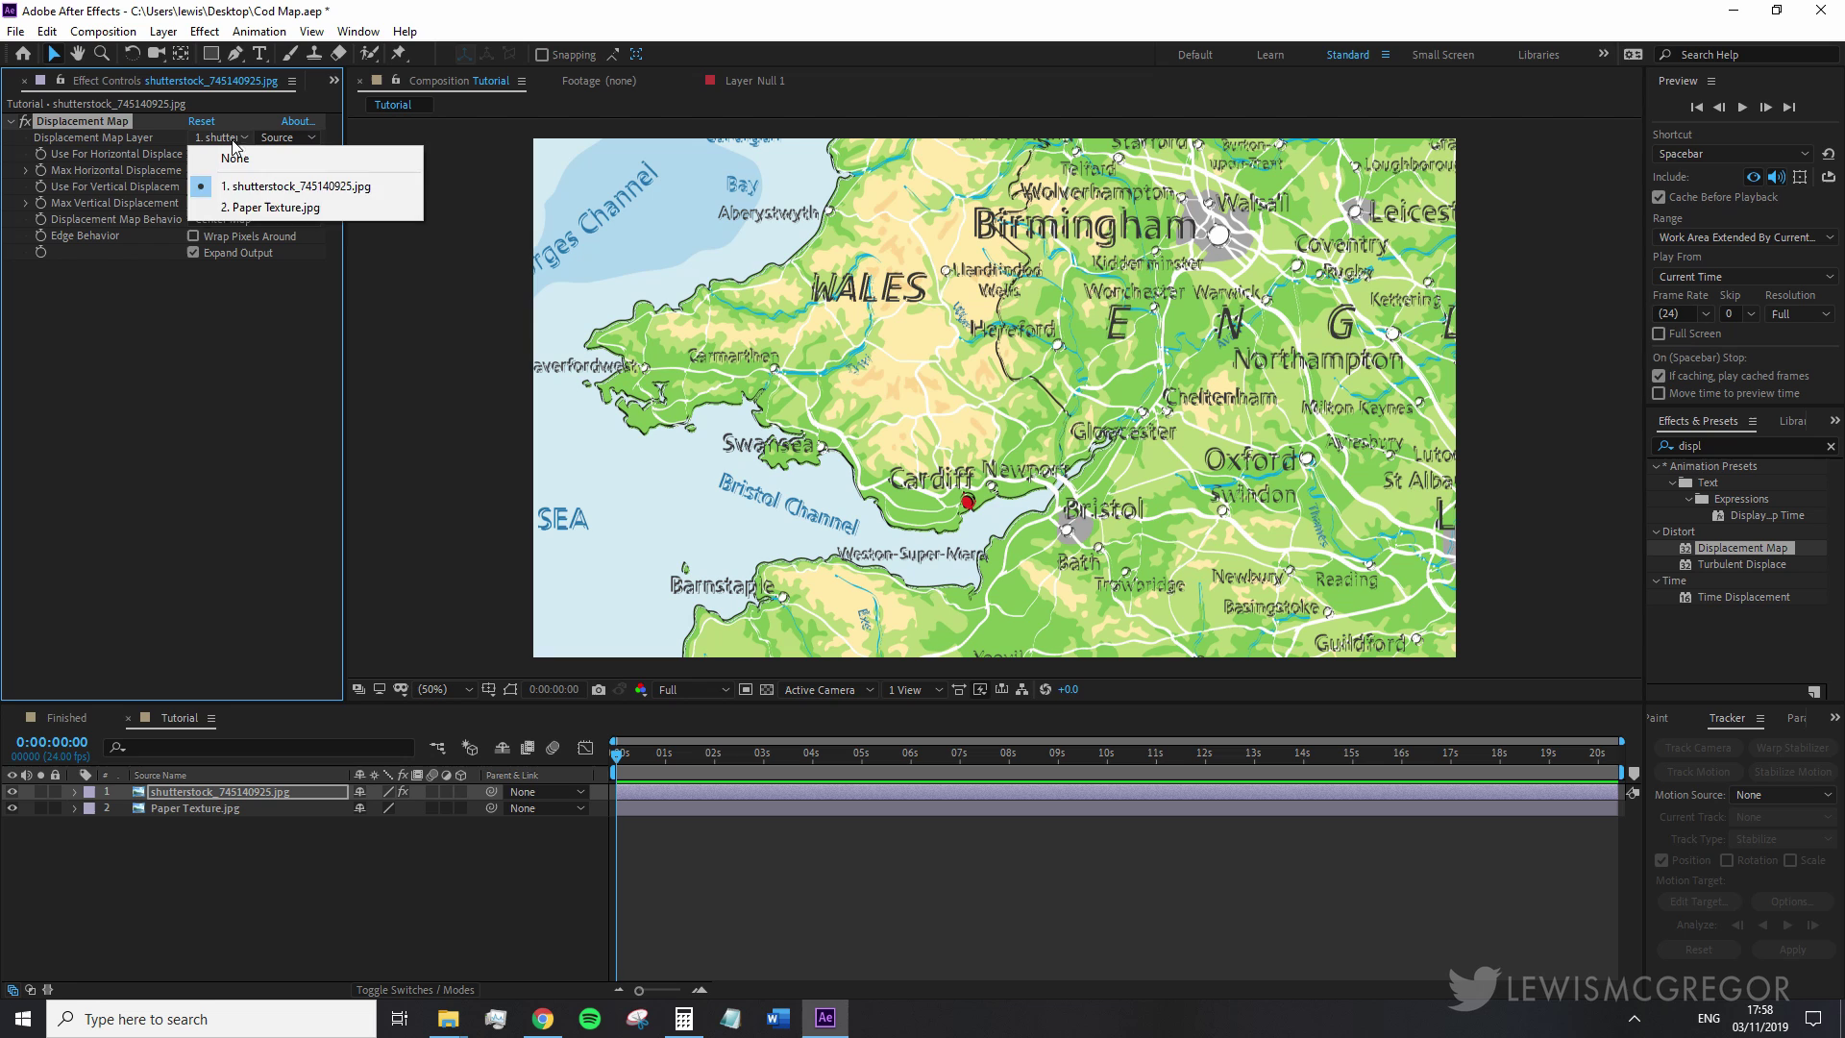
left_click(235, 228)
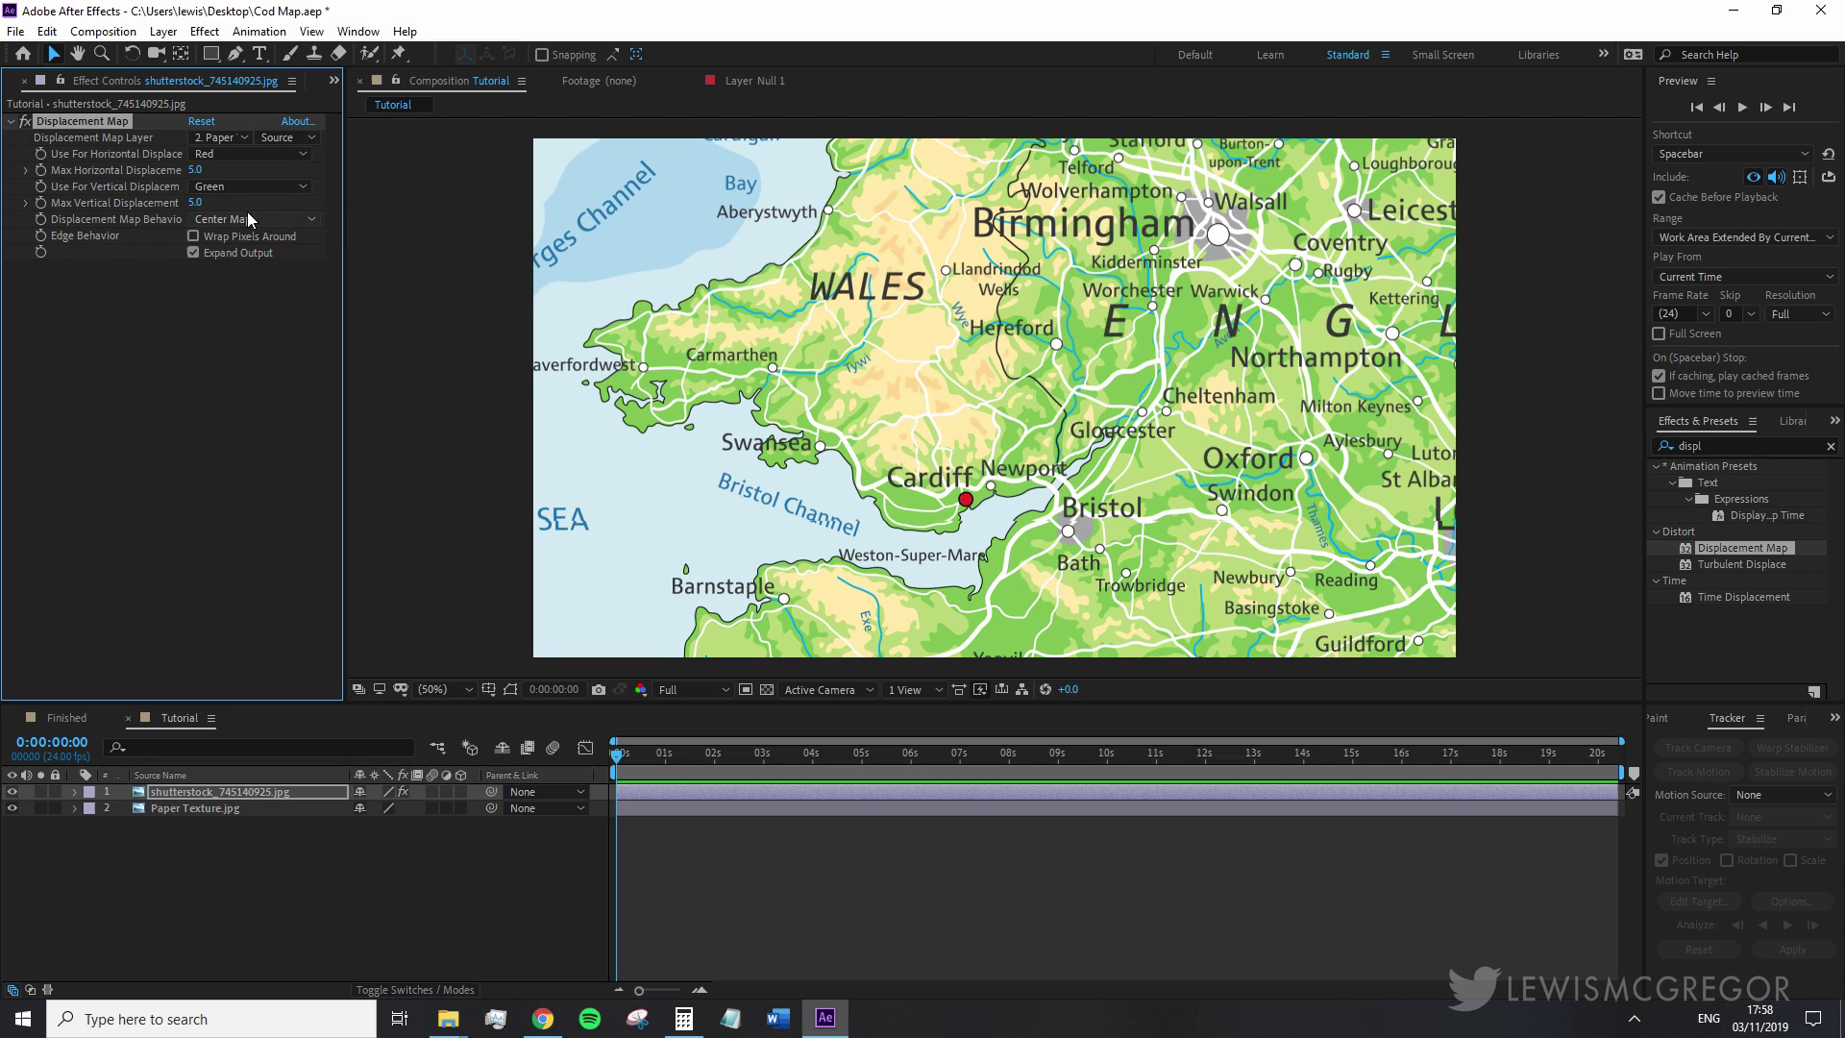
left_click(245, 154)
left_click(231, 259)
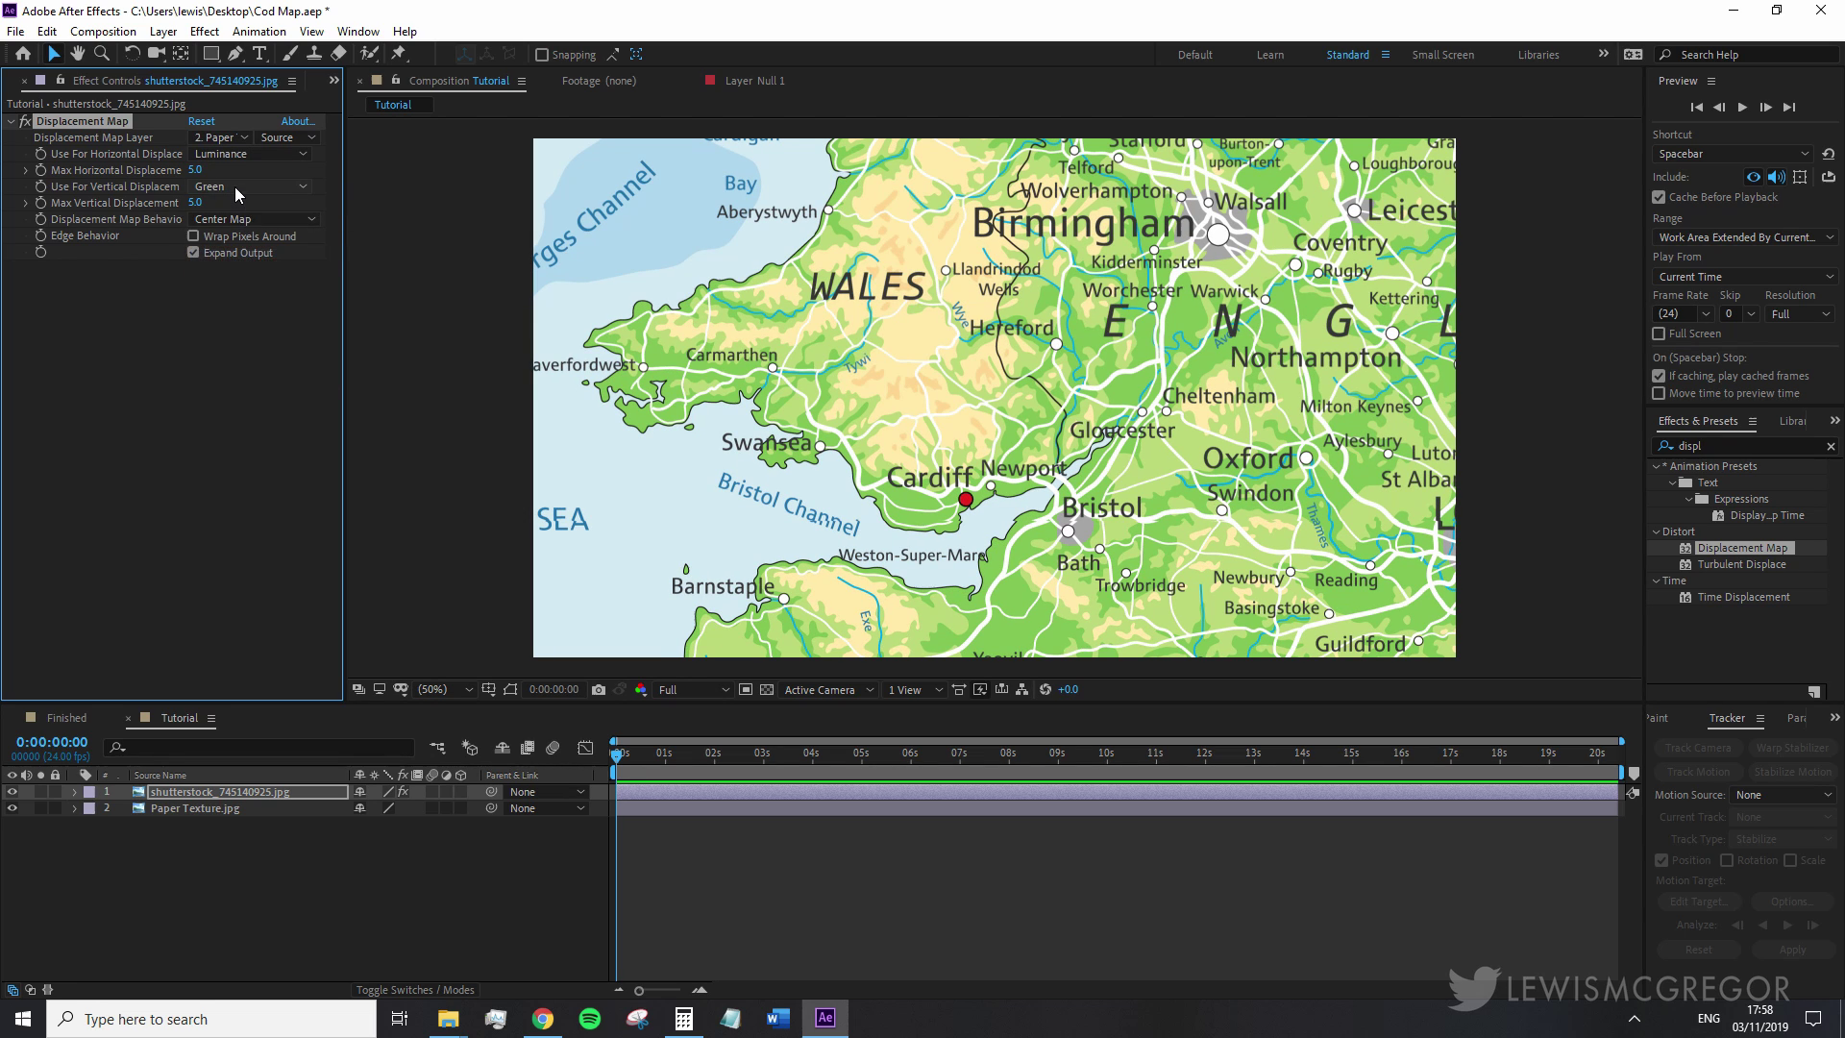
left_click(245, 186)
left_click(231, 288)
- Set maximum horizontal and vertical displacement to 30 and choose Stretch Map to Fit
left_click(196, 170)
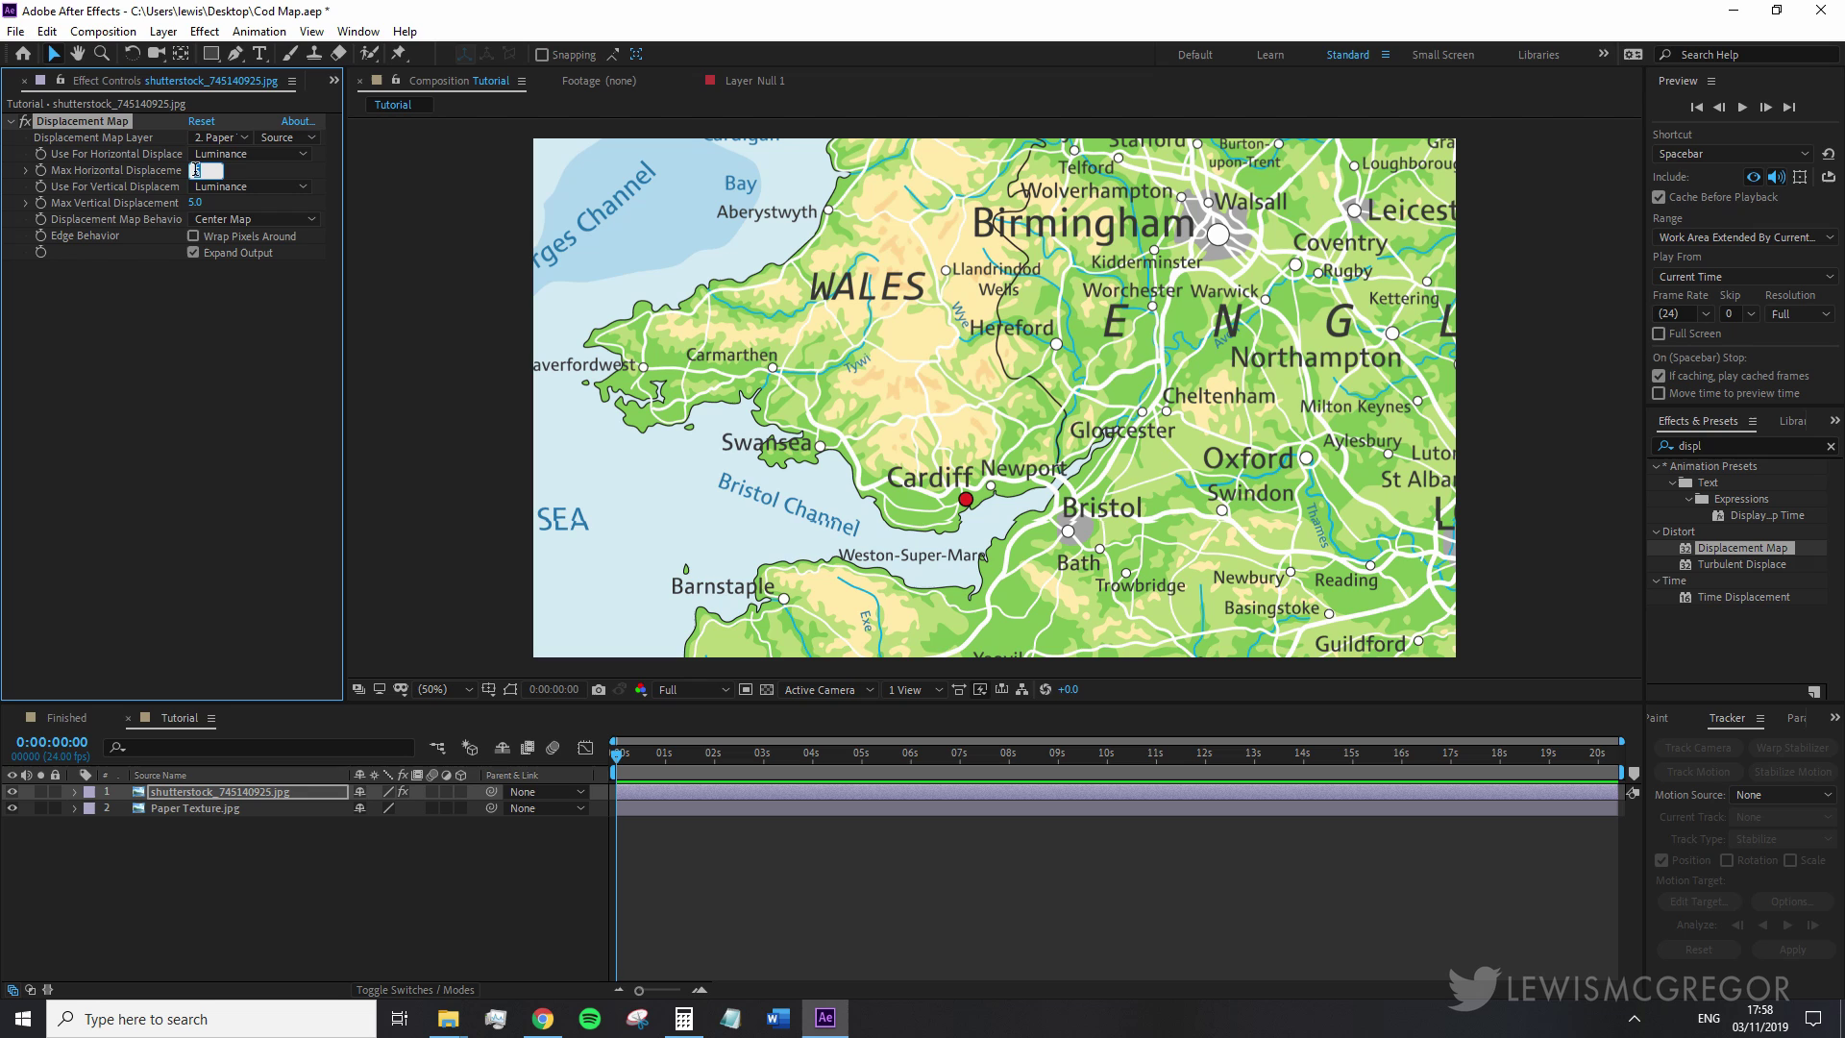
type("30")
key("Return")
left_click(196, 202)
type("30")
key("Return")
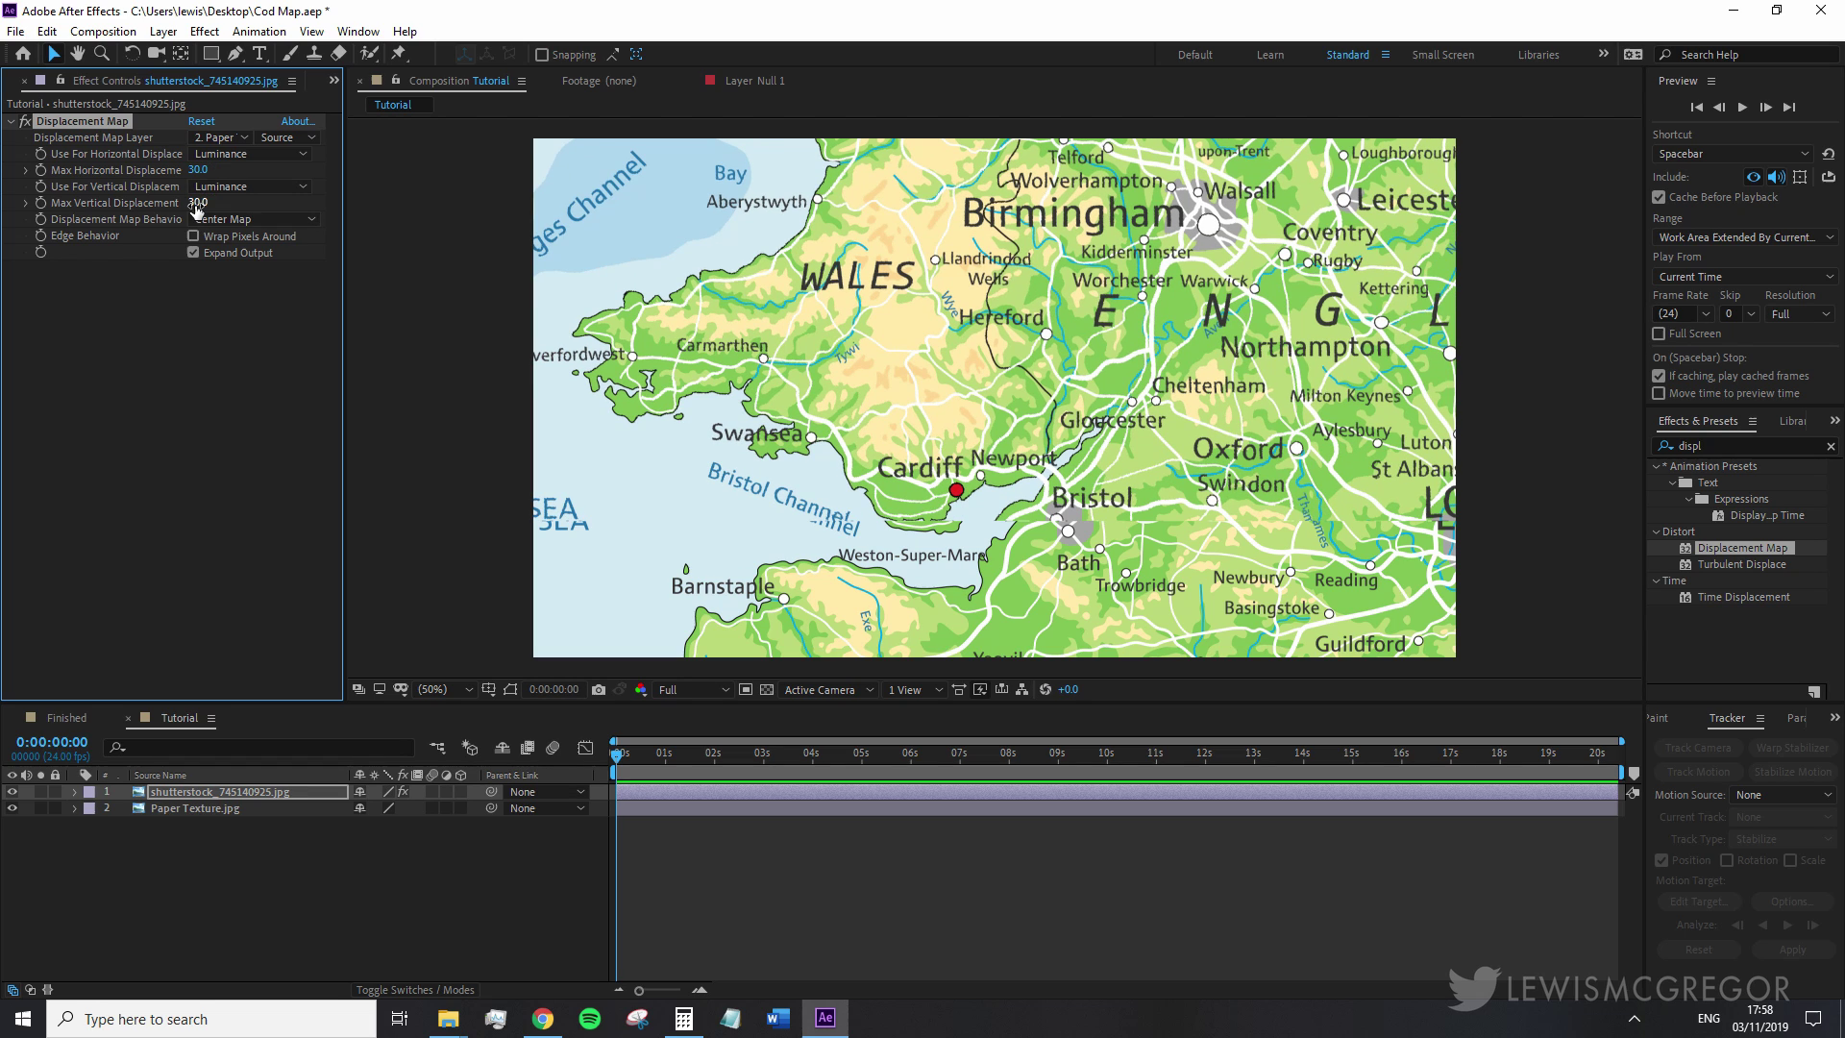
left_click(217, 220)
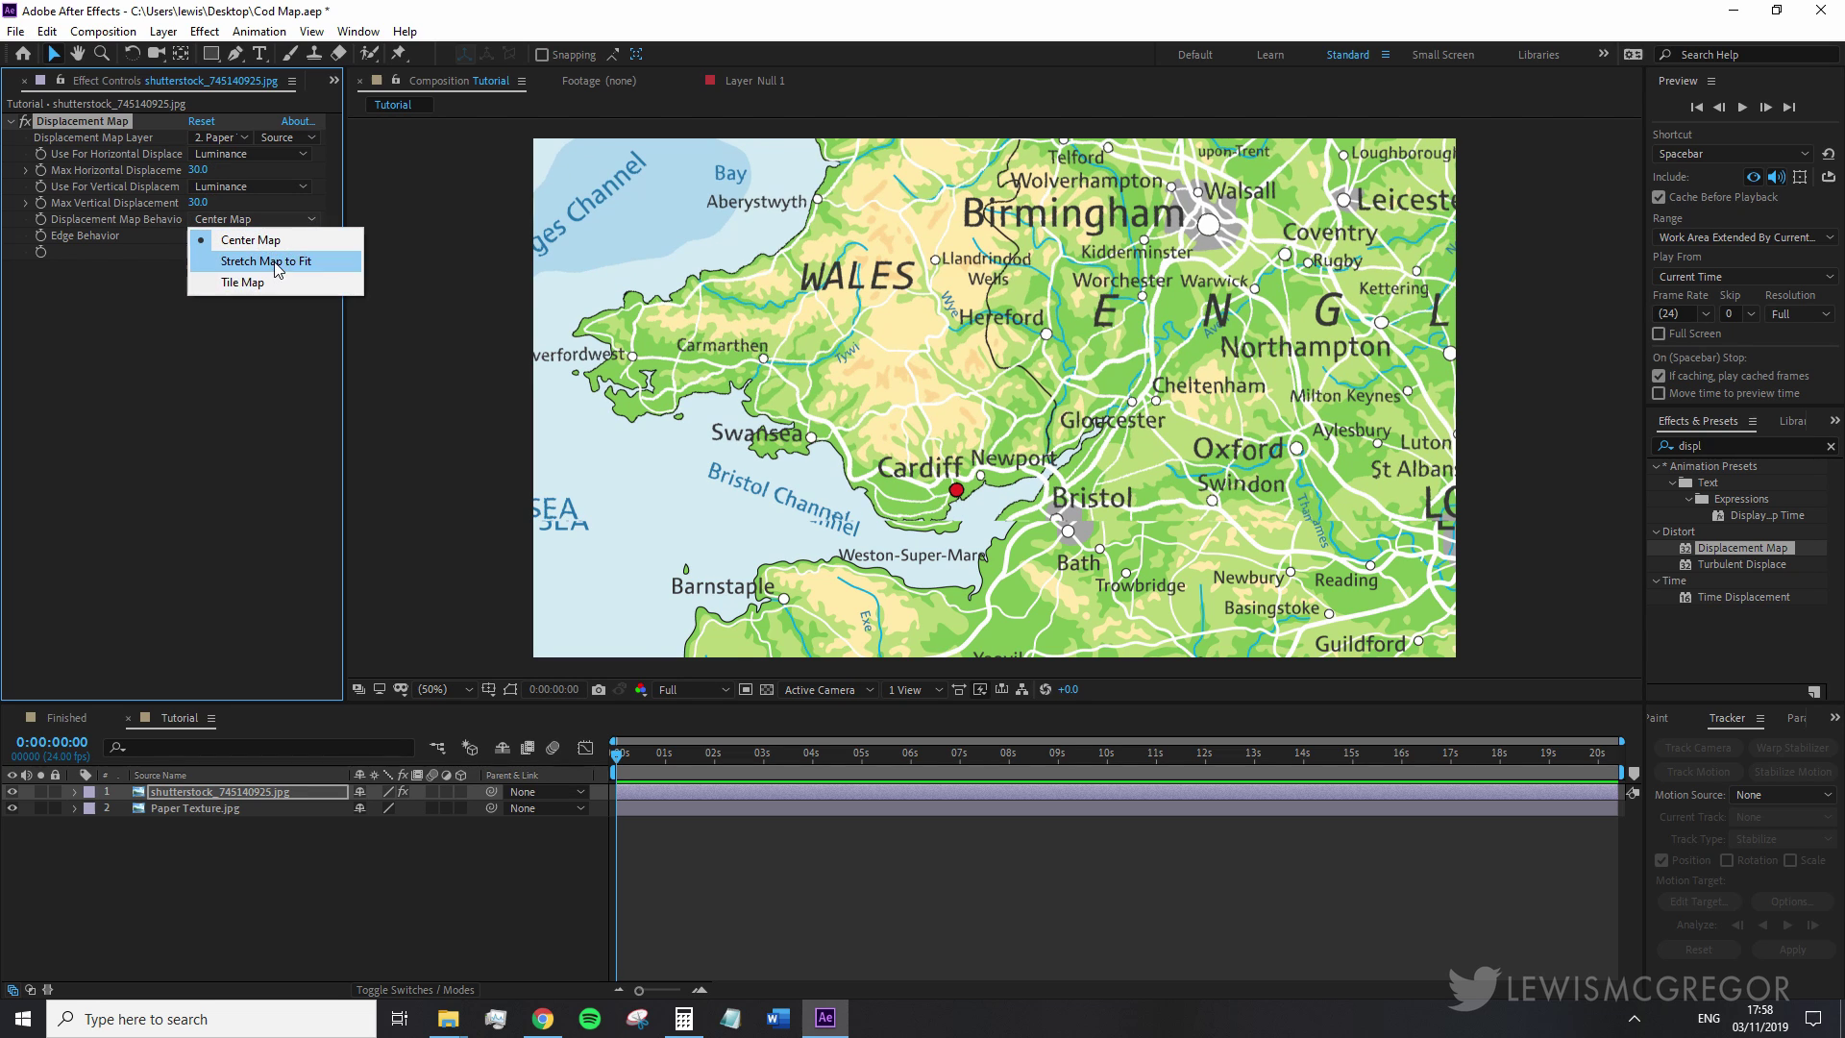
left_click(266, 261)
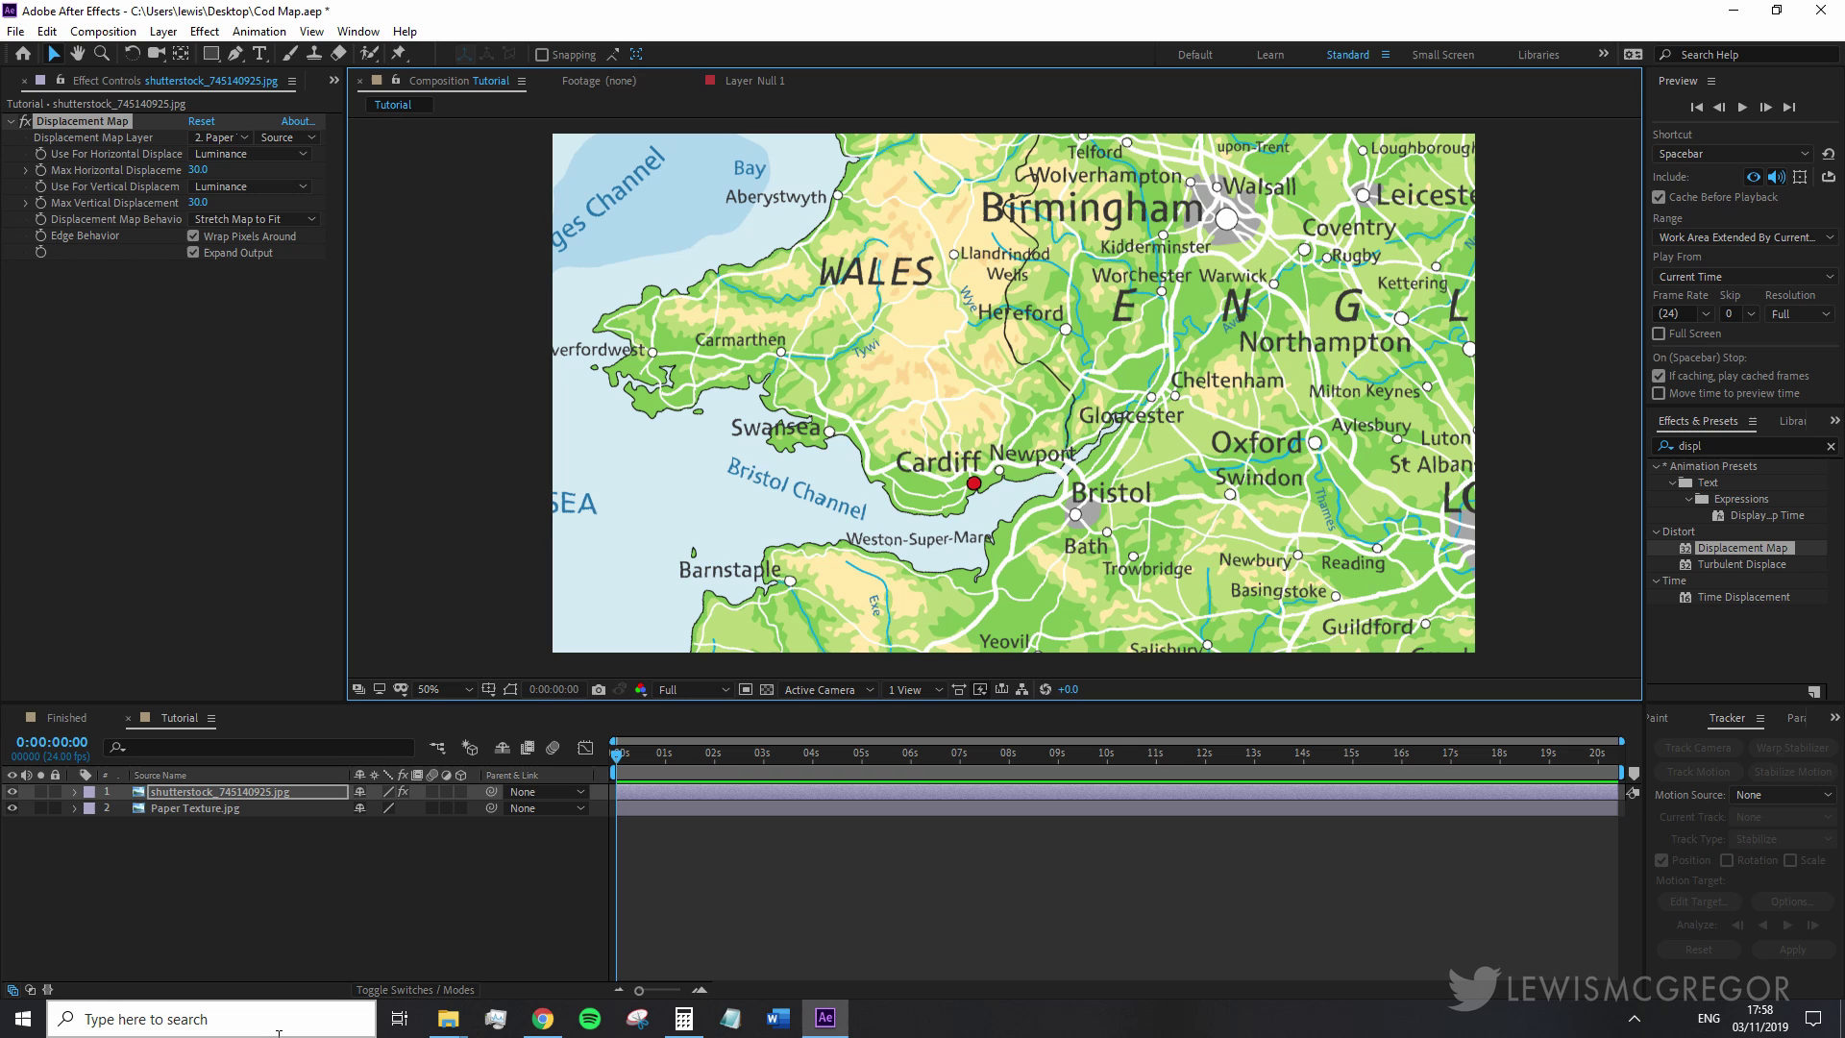
- Show the Modes column and set the map layer's blend mode to Multiply
left_click(269, 272)
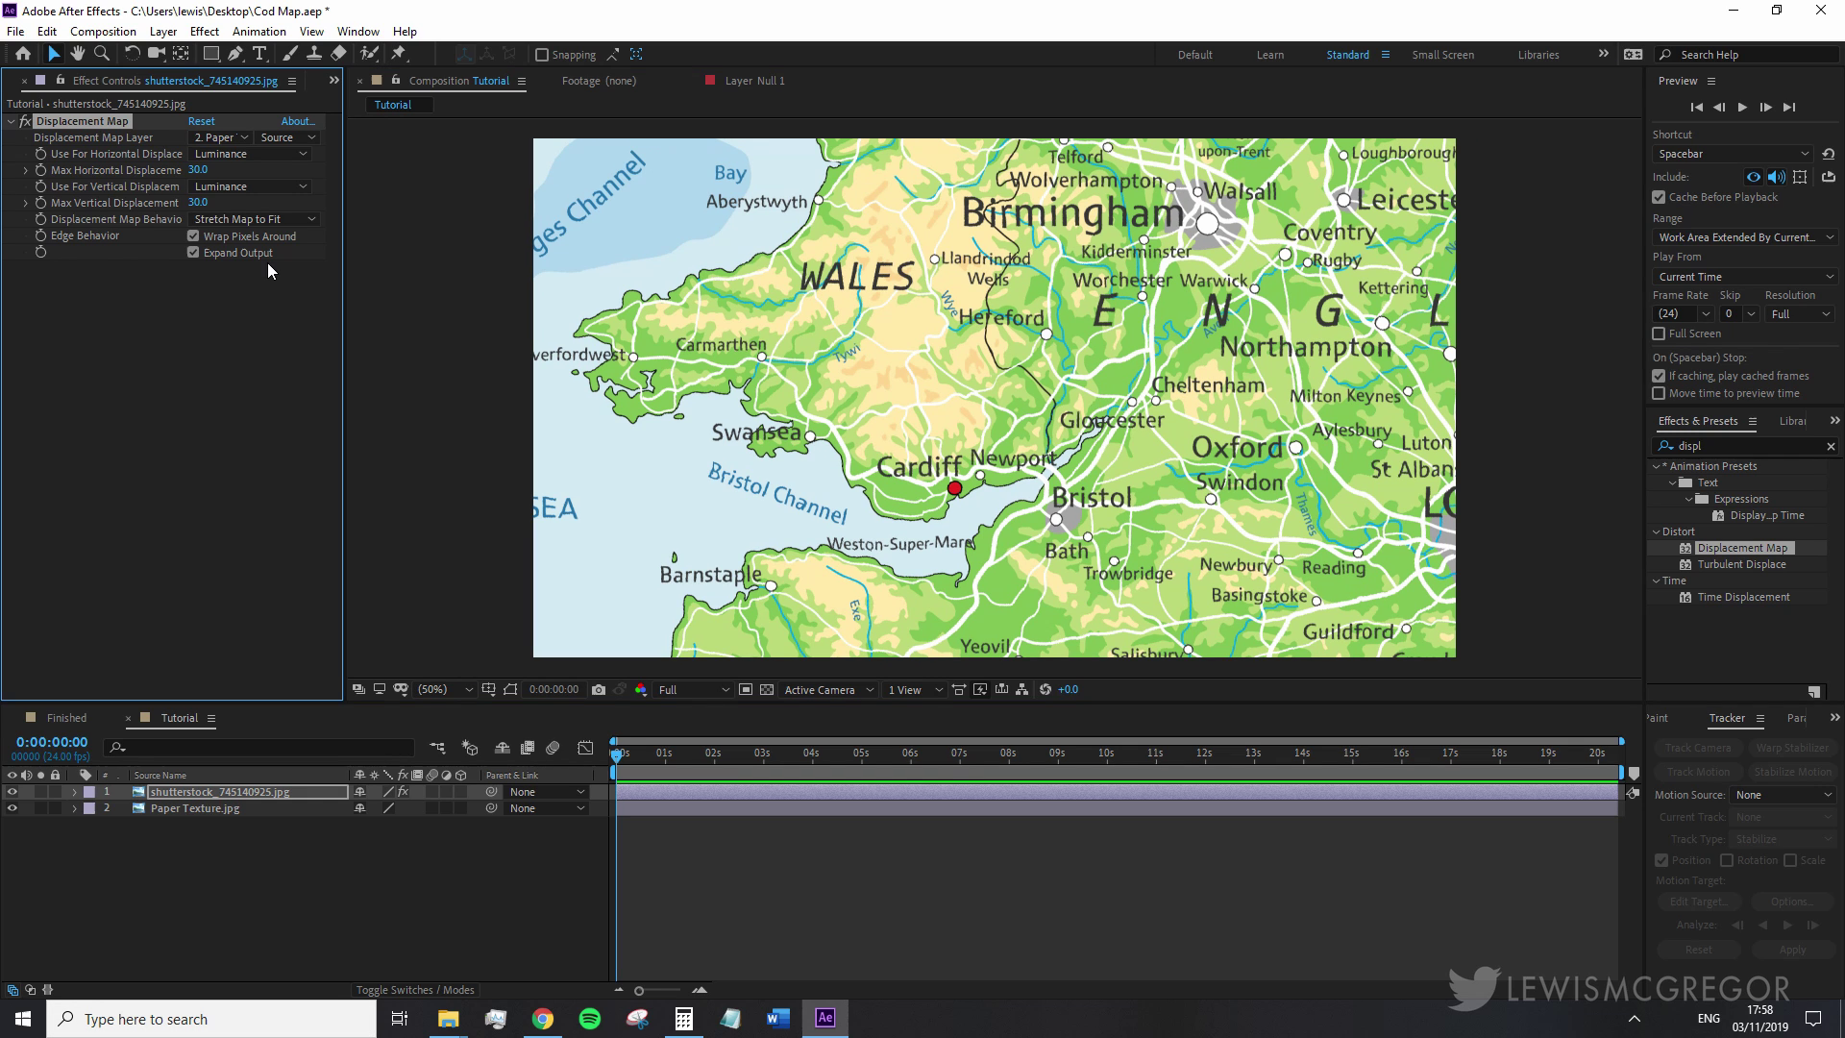
scroll(752, 521, "up", 3)
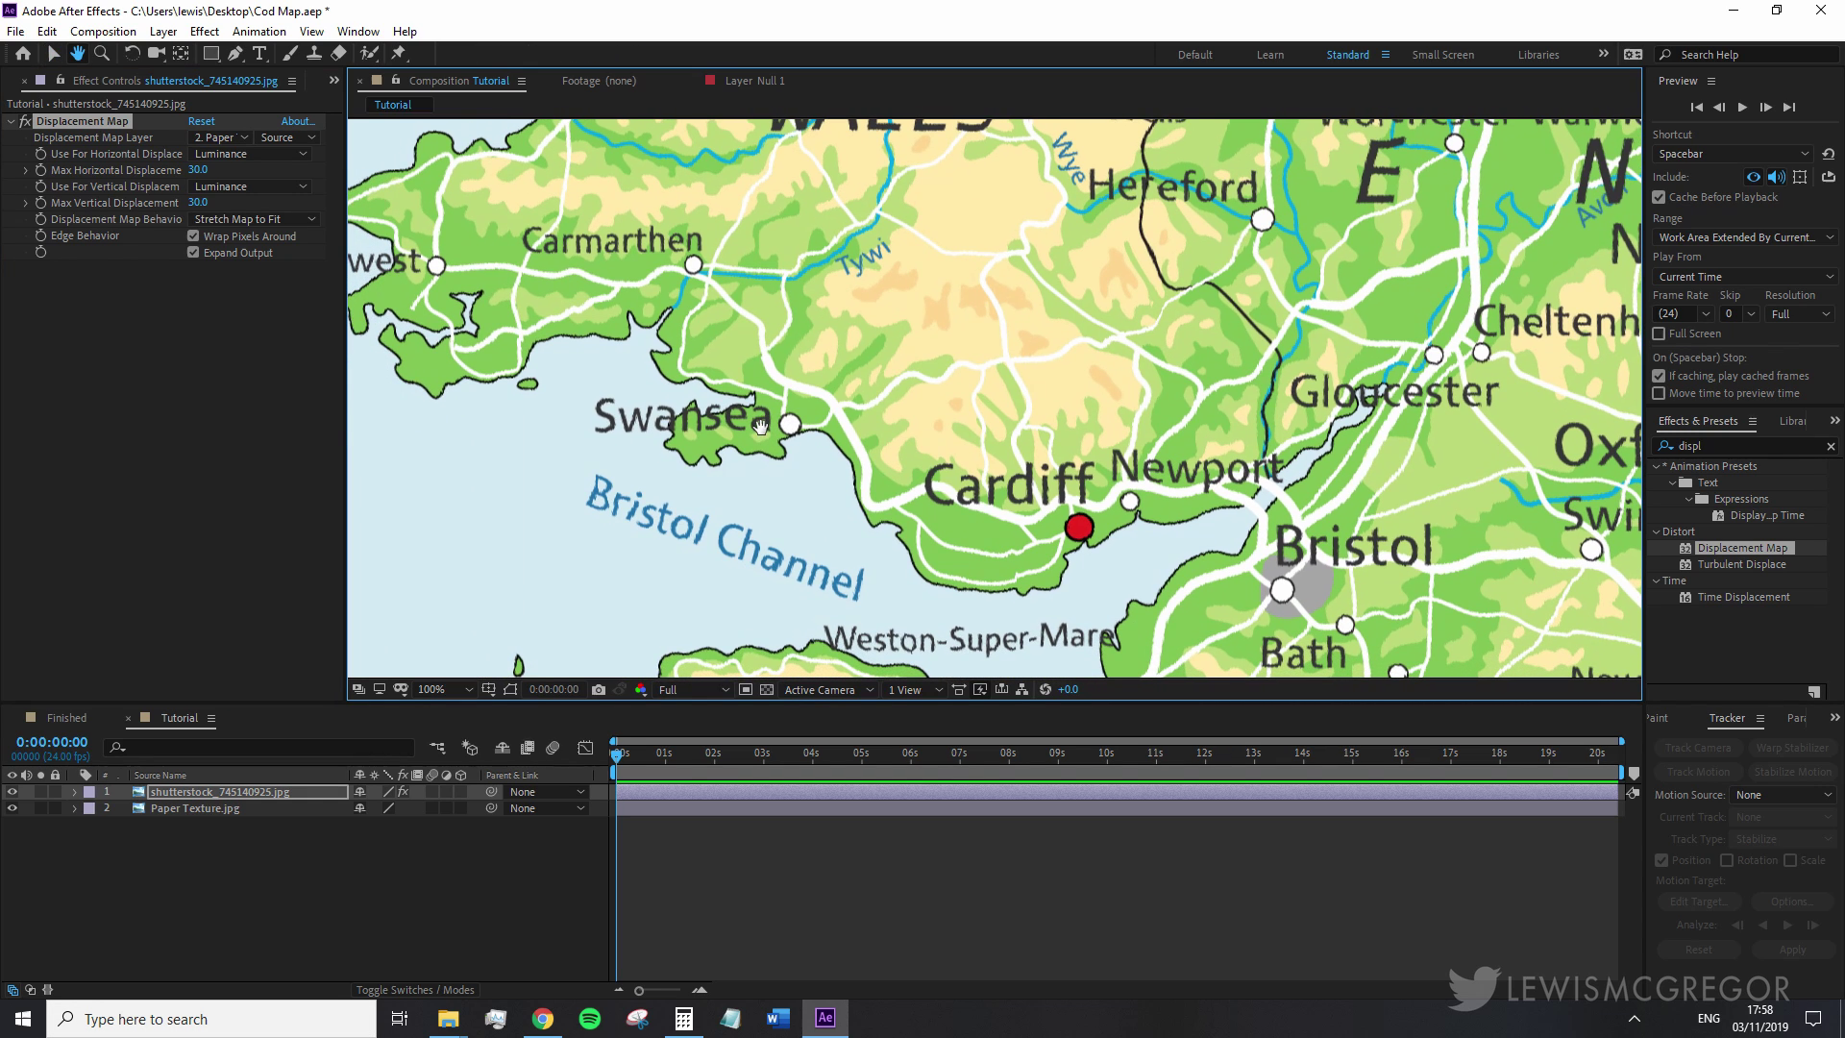
scroll(761, 429, "down", 3)
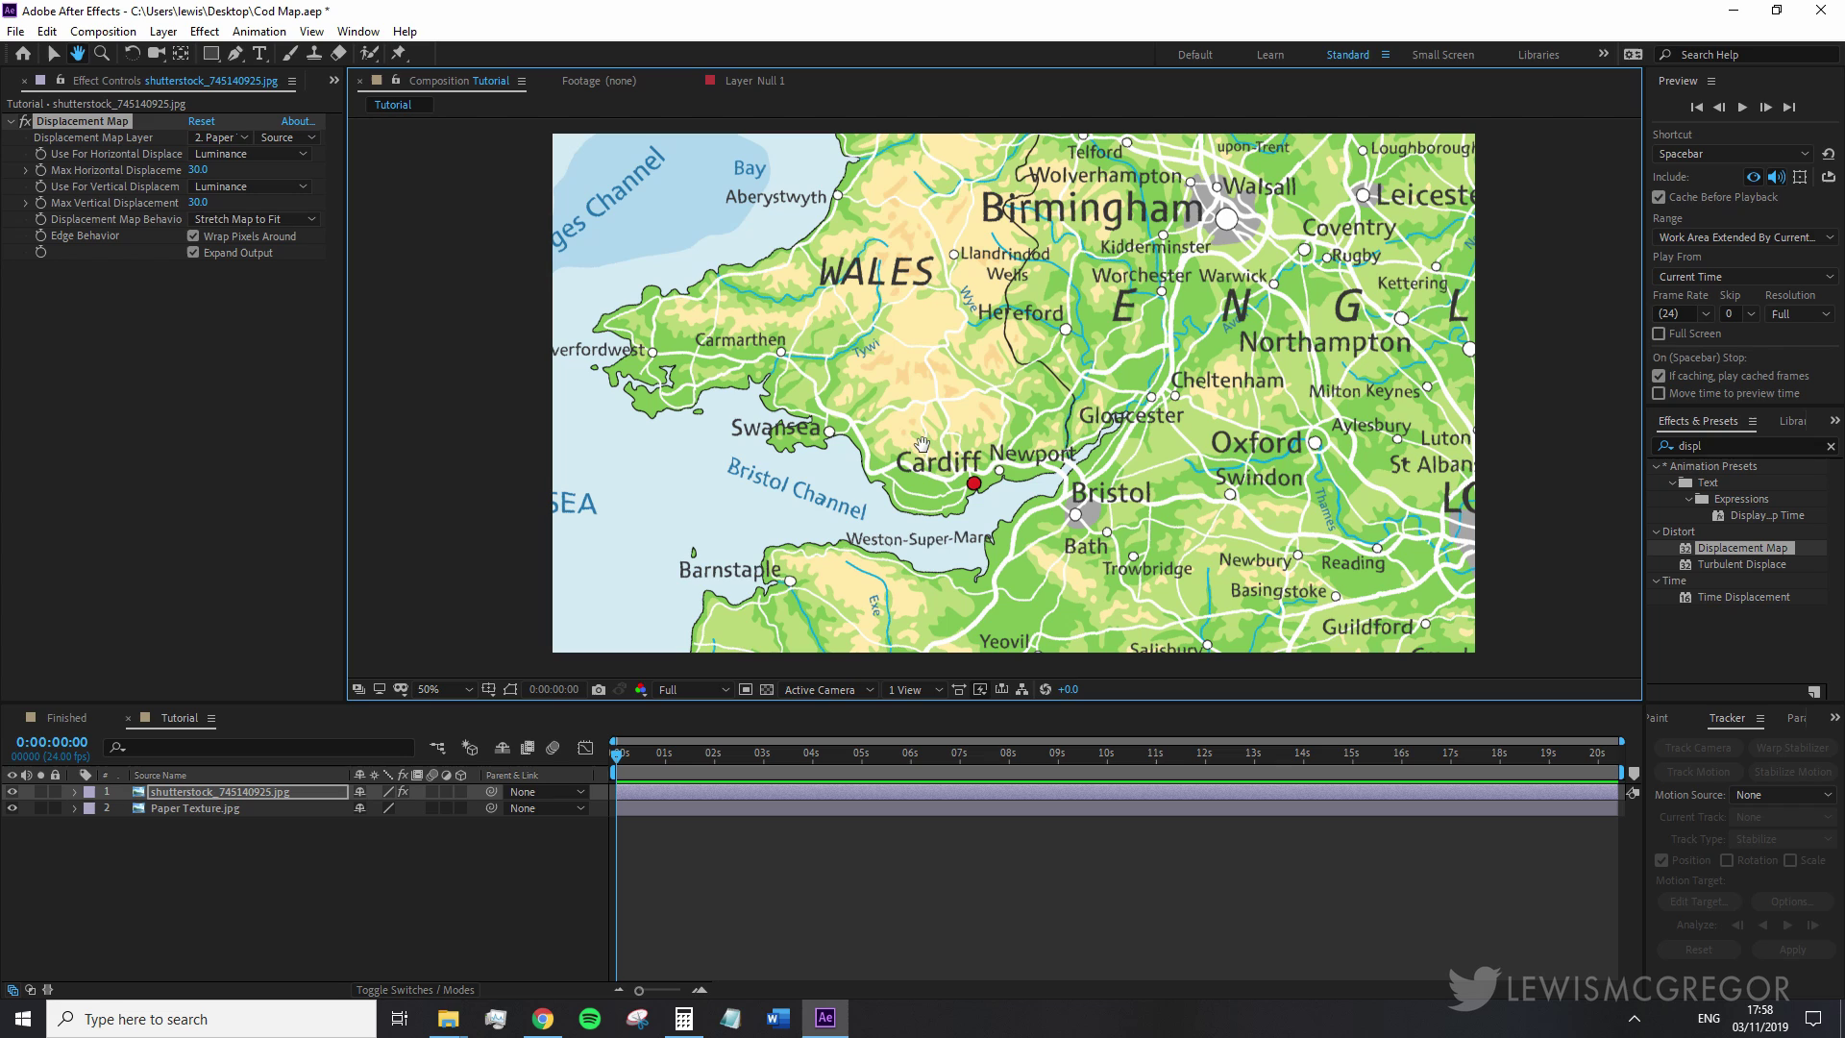
left_click(413, 990)
left_click(399, 794)
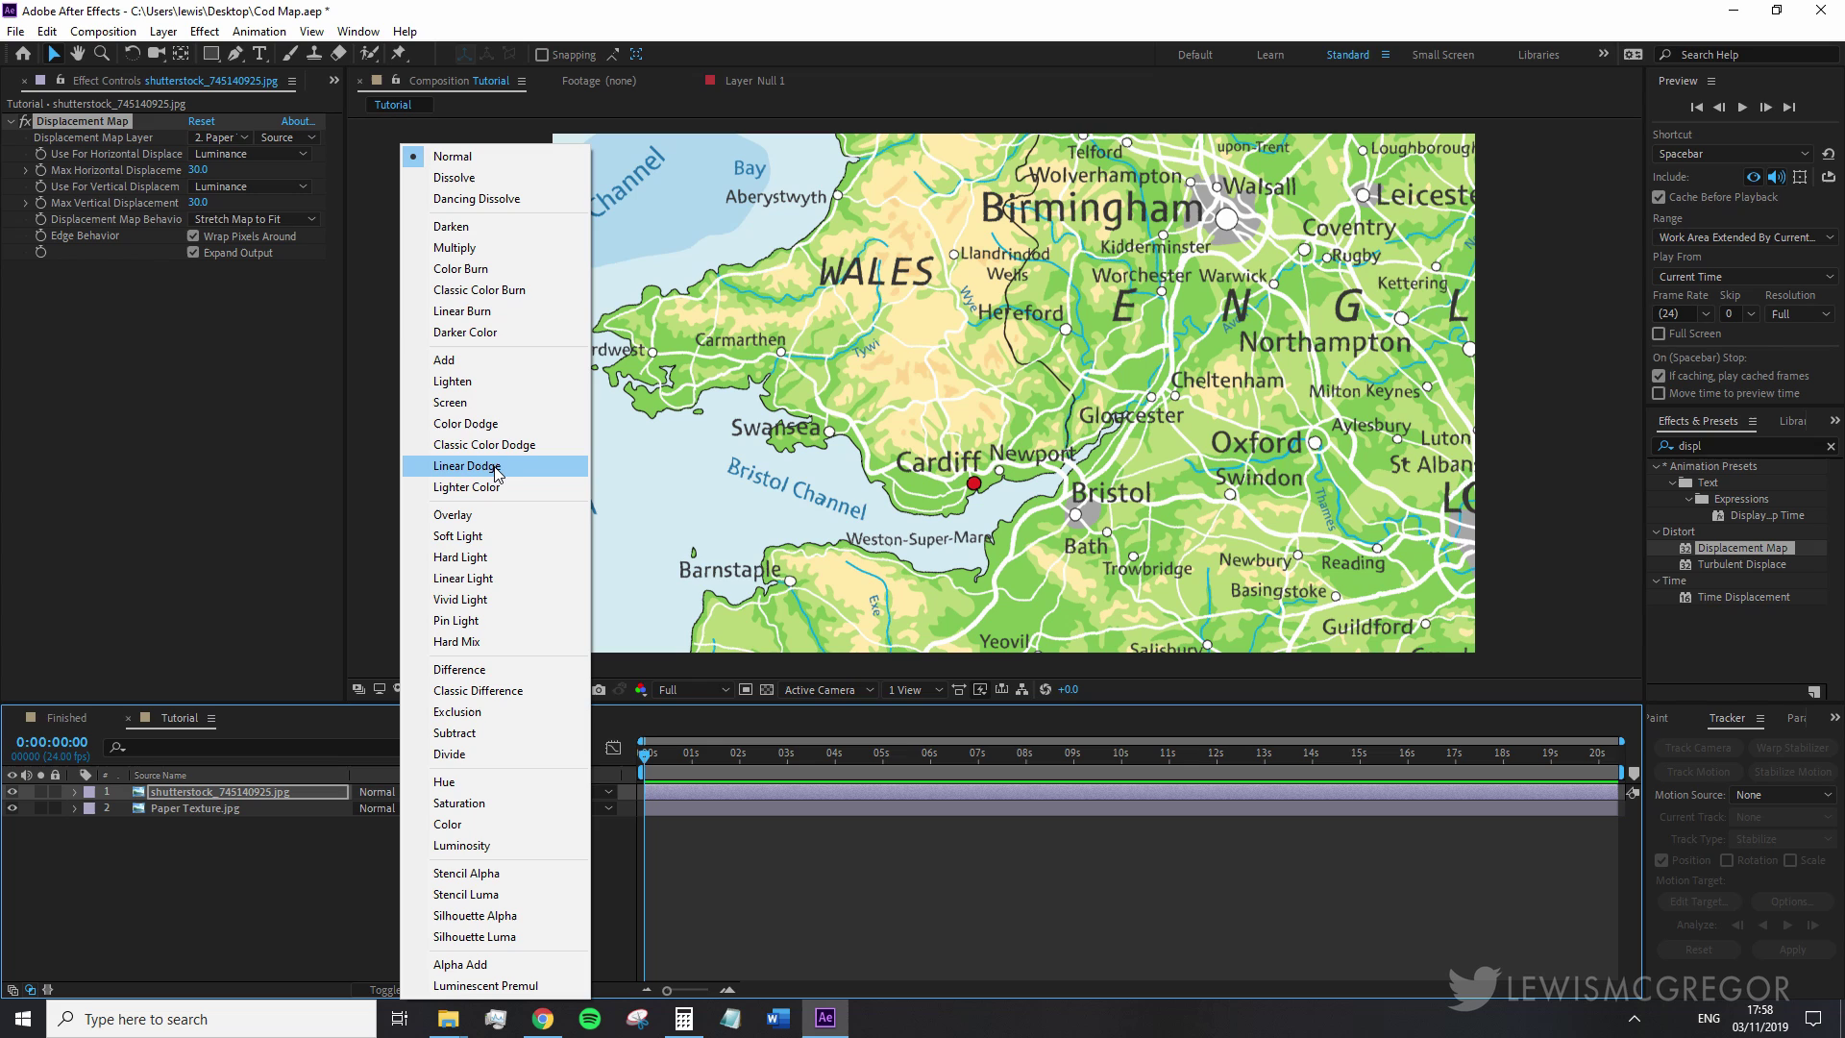
left_click(512, 254)
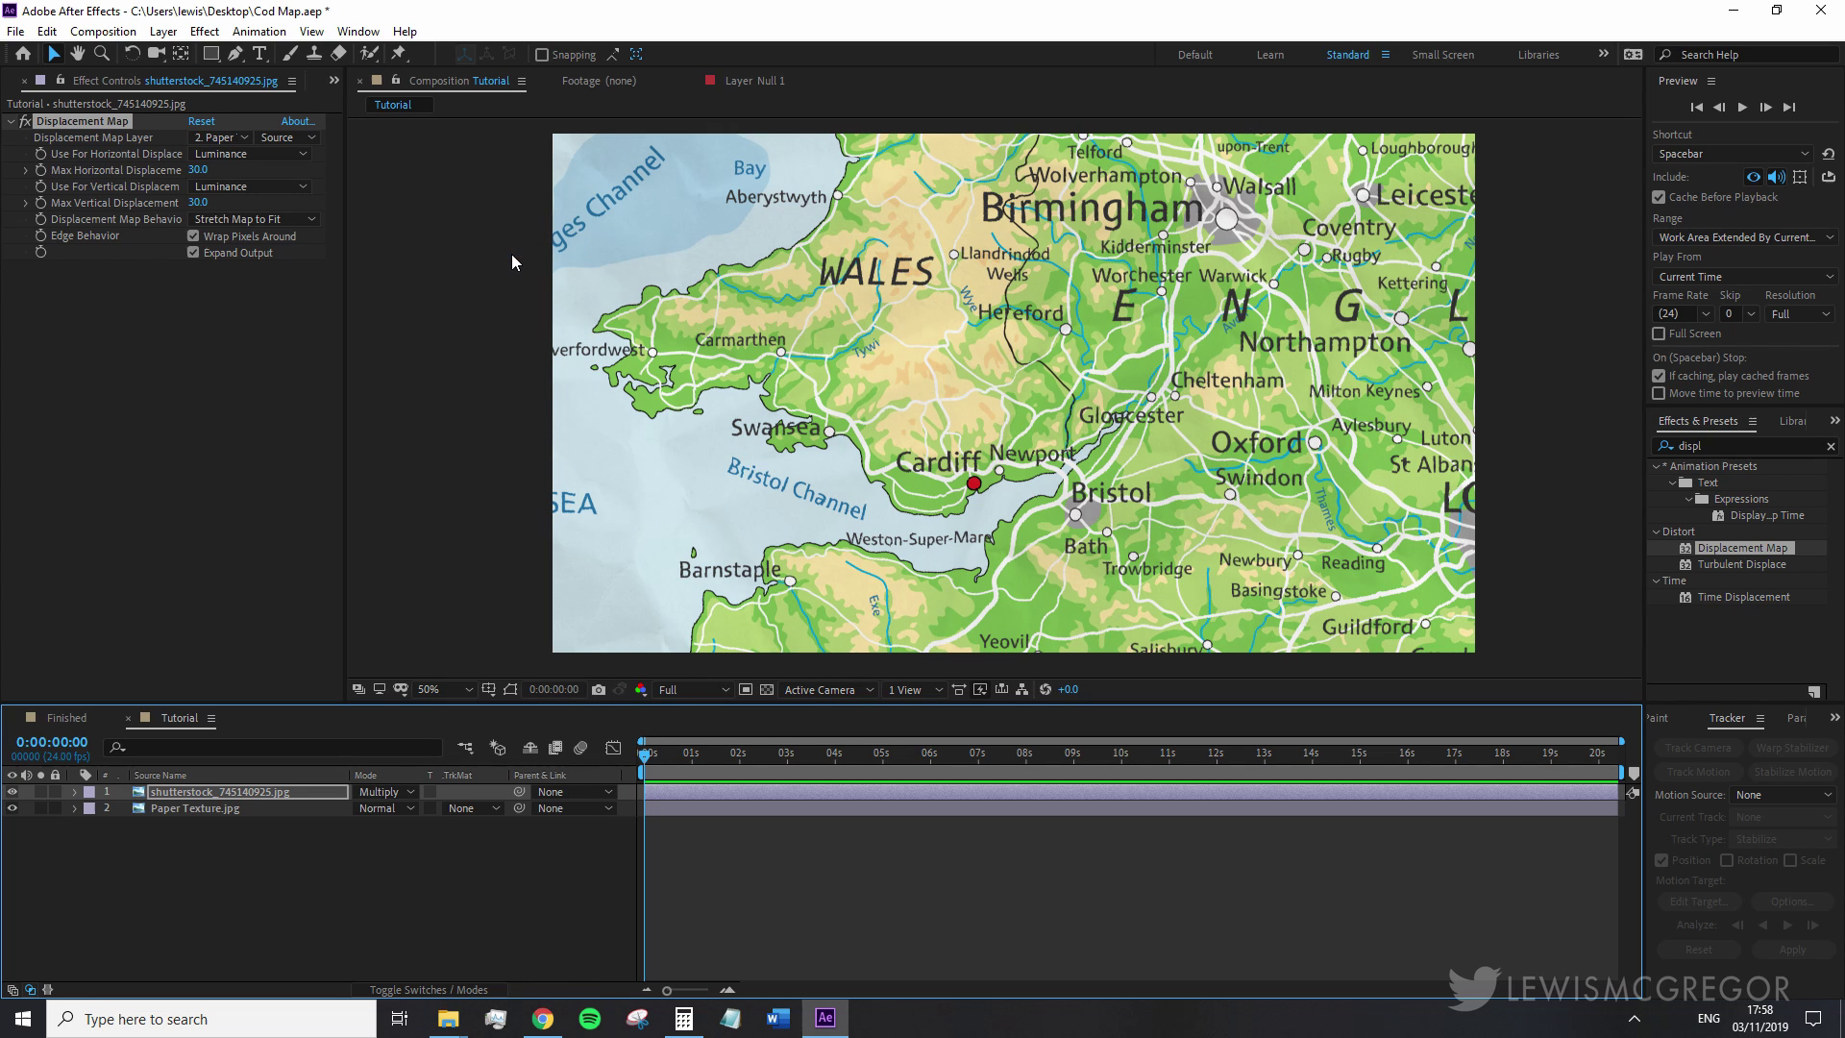
- Apply Levels to Paper Texture and lower its gamma to about 0.12
left_click(230, 849)
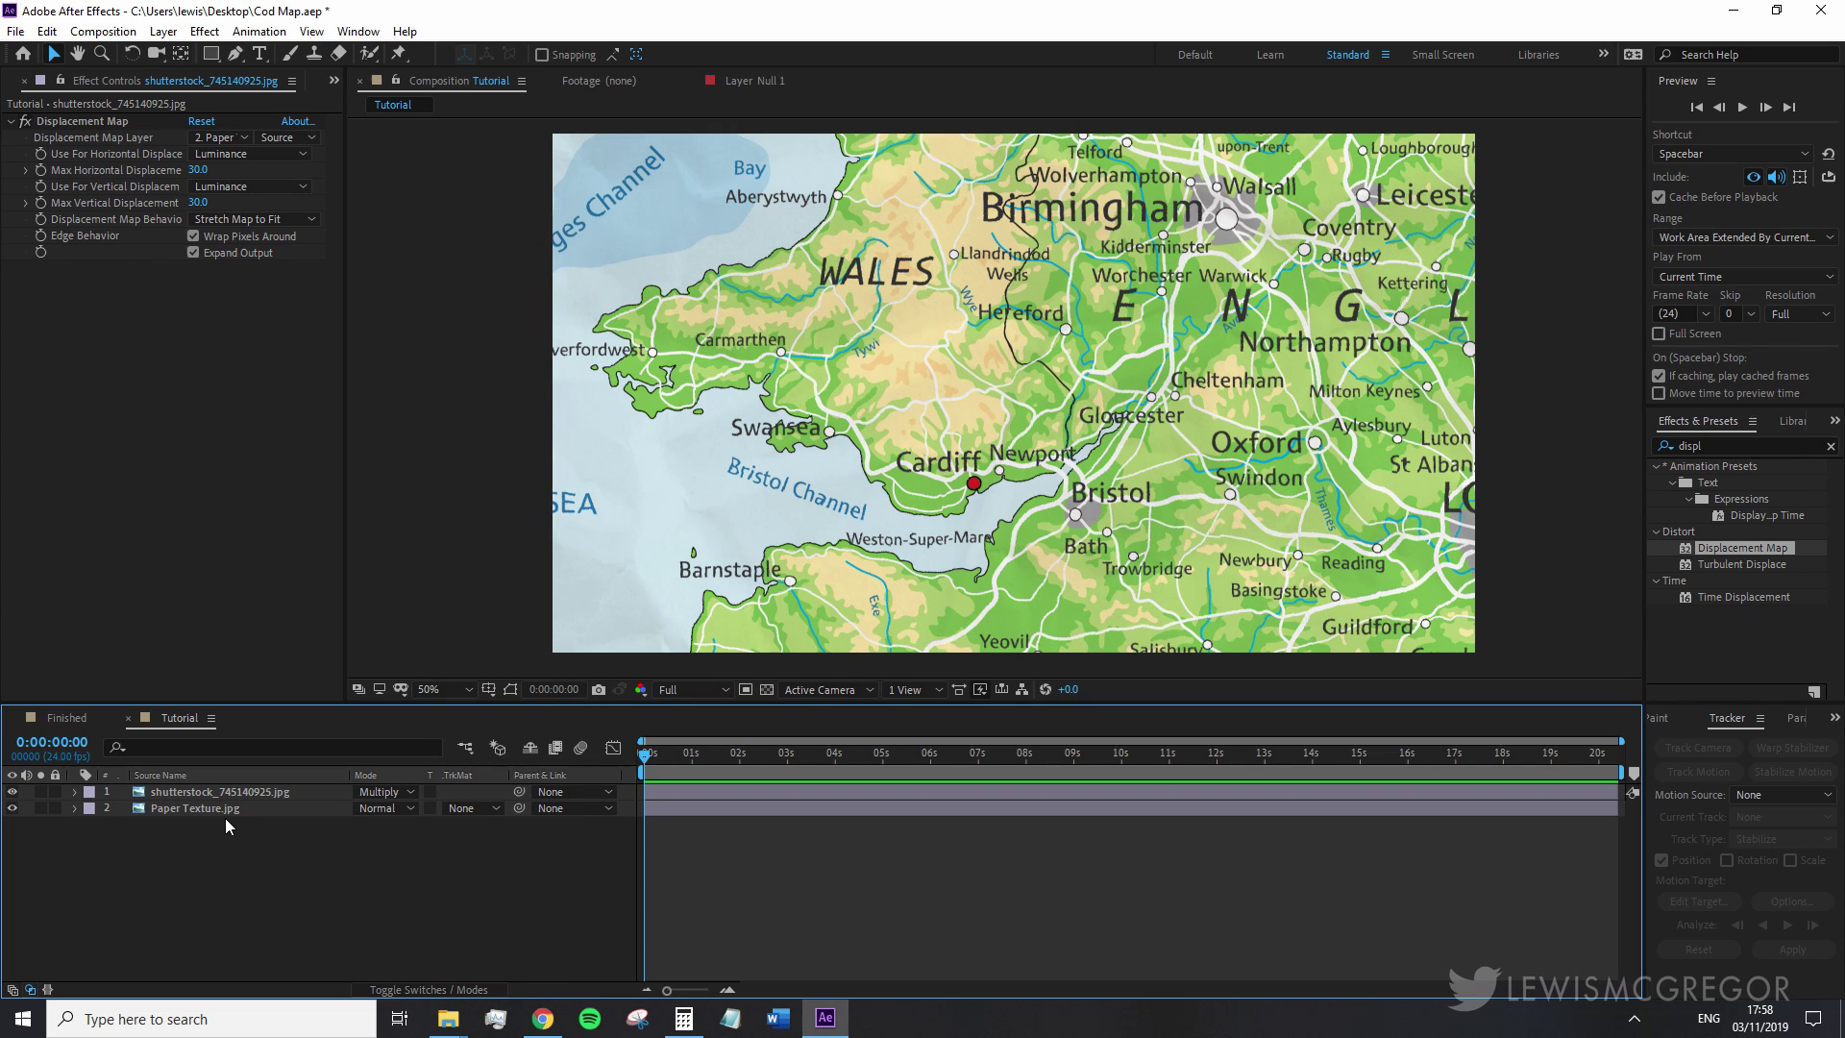
left_click(1749, 446)
type("levels")
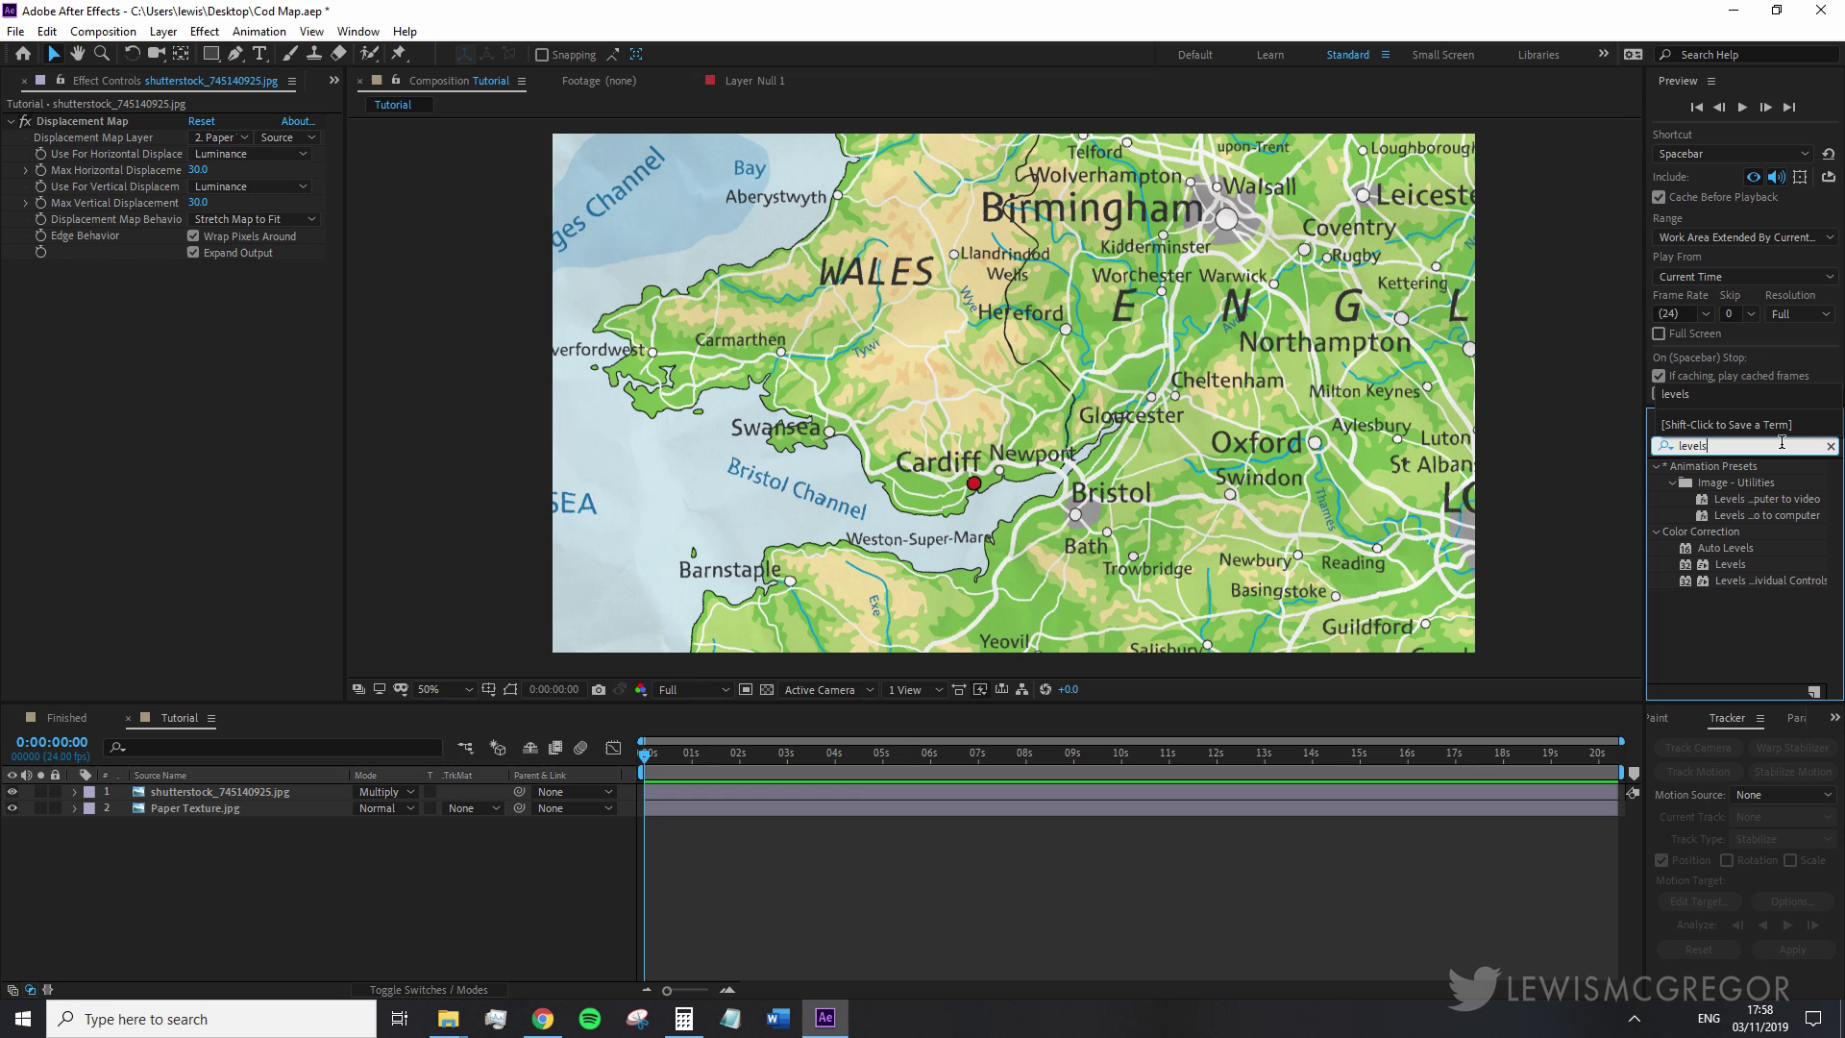
left_click_drag(1730, 566, 206, 810)
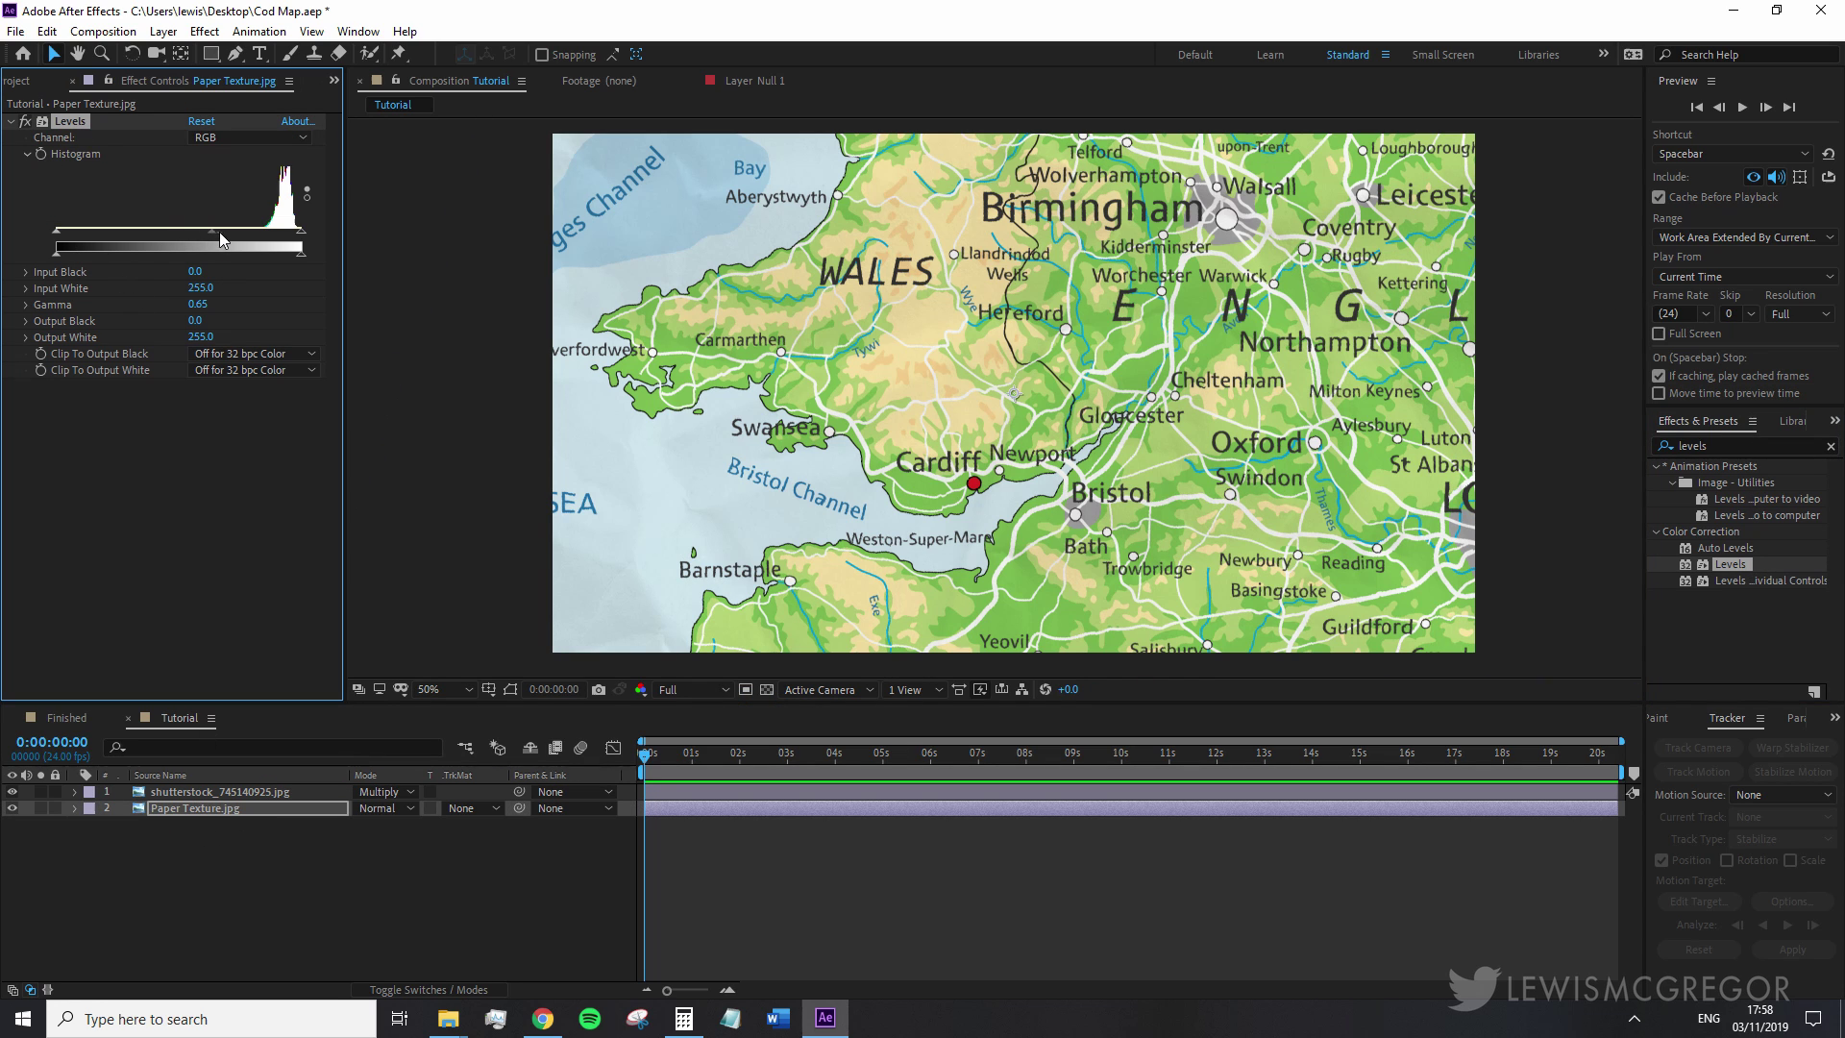
left_click_drag(178, 232, 280, 241)
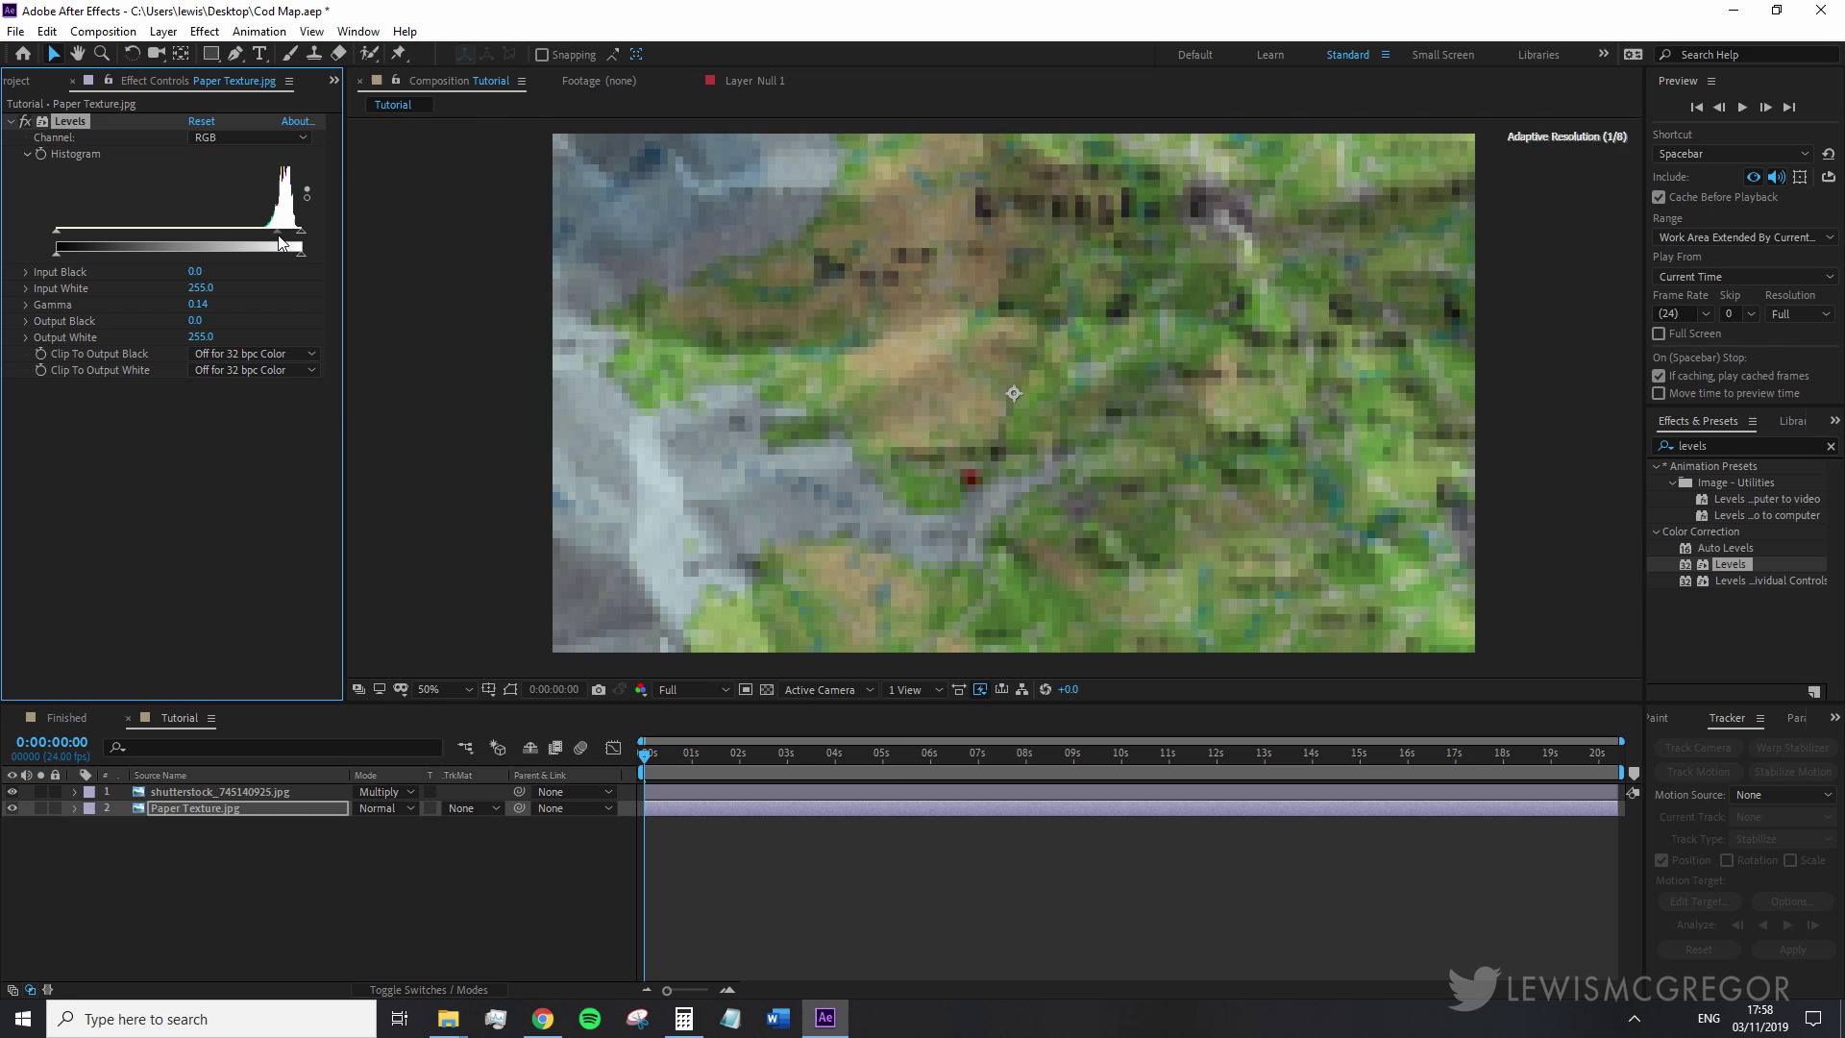
- Set Fast Previews to Off (Final Quality) and restore the layer switches column
left_click(980, 690)
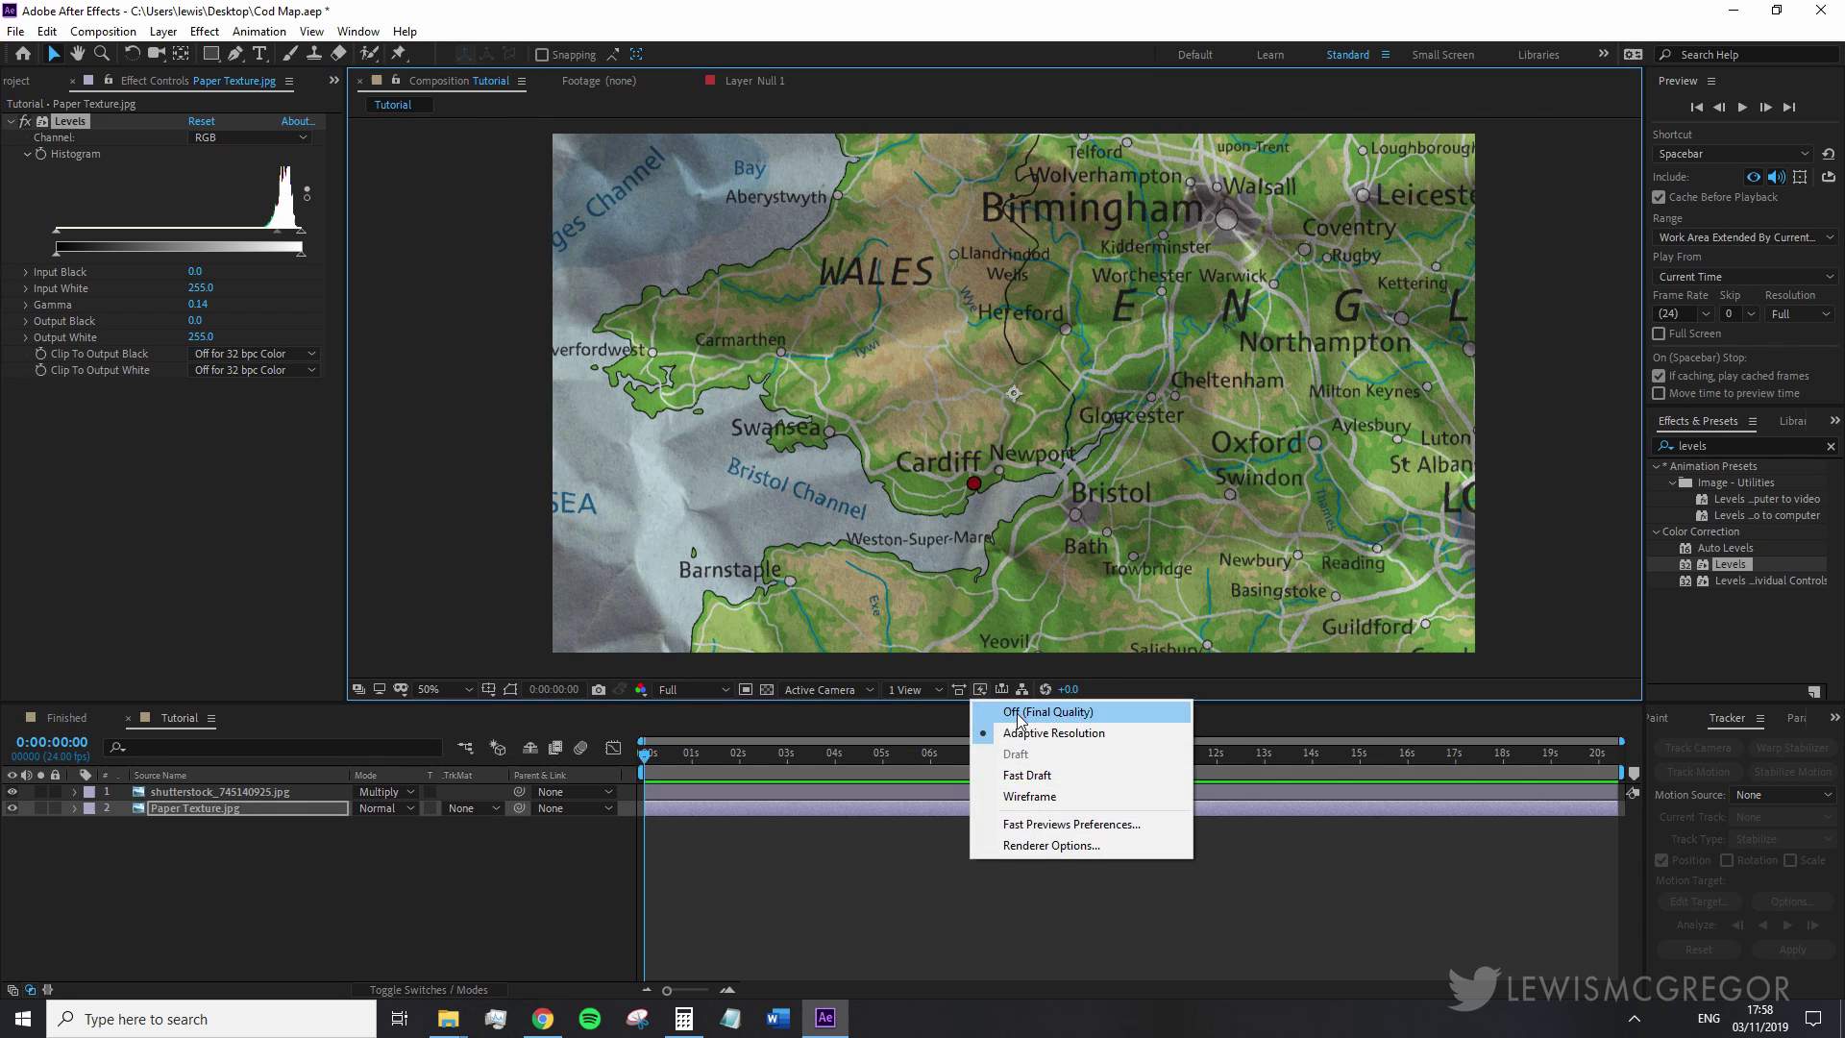
left_click(1018, 712)
left_click(428, 990)
- Make the map and Paper Texture layers 3D and add a Null Object
left_click(461, 791)
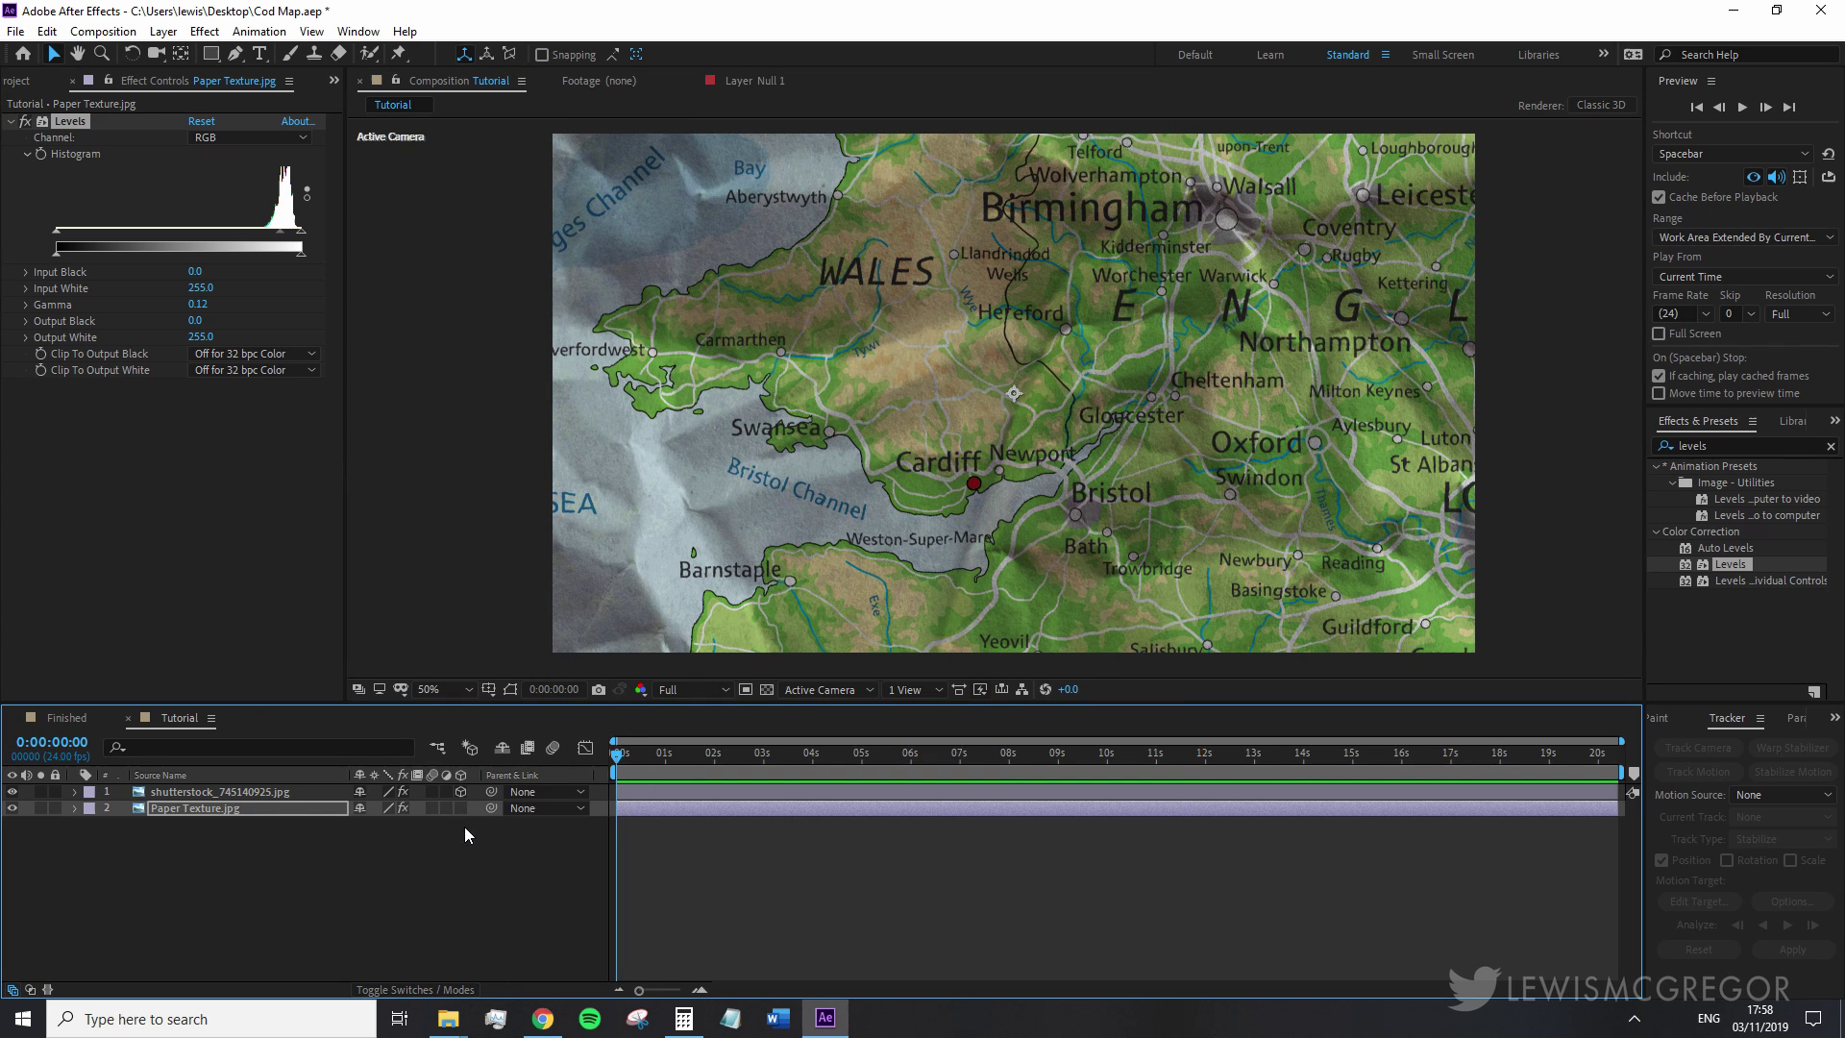
left_click(461, 807)
left_click(164, 31)
mouse_move(183, 53)
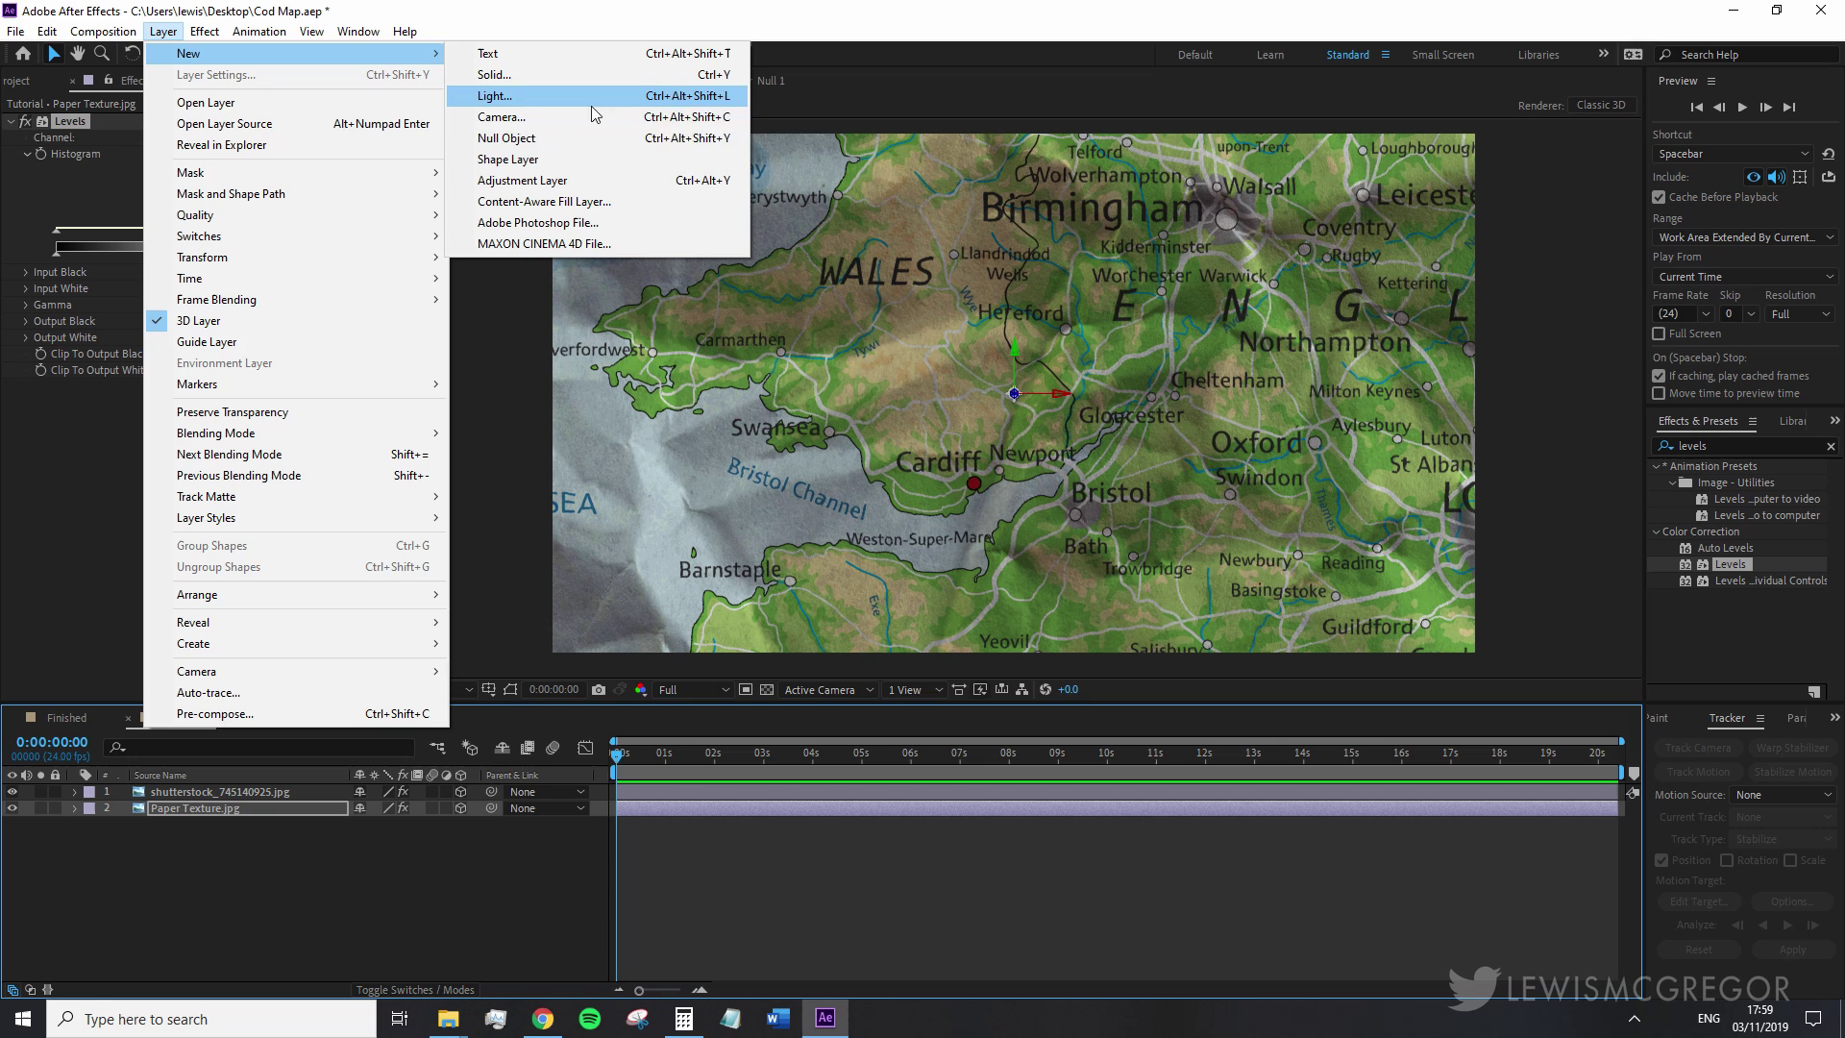
left_click(595, 137)
- Add a new camera with default settings and parent it to the null
left_click(163, 31)
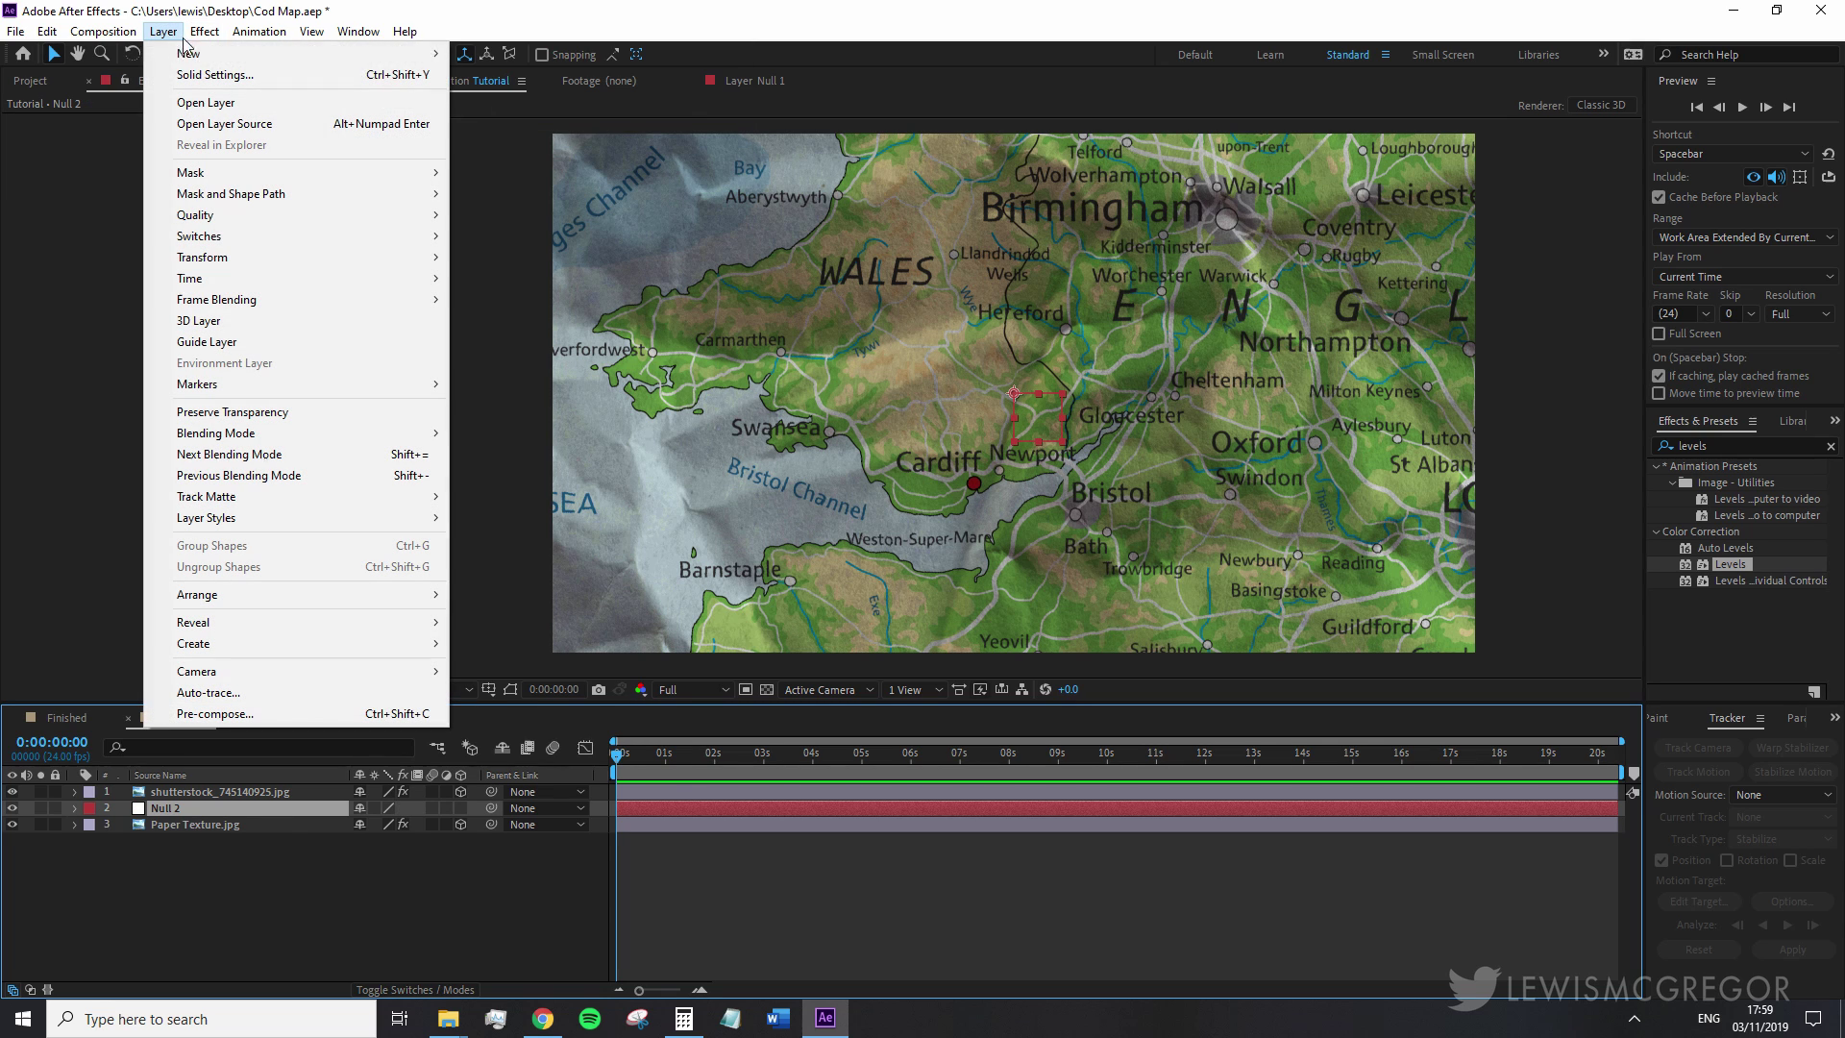
left_click(535, 117)
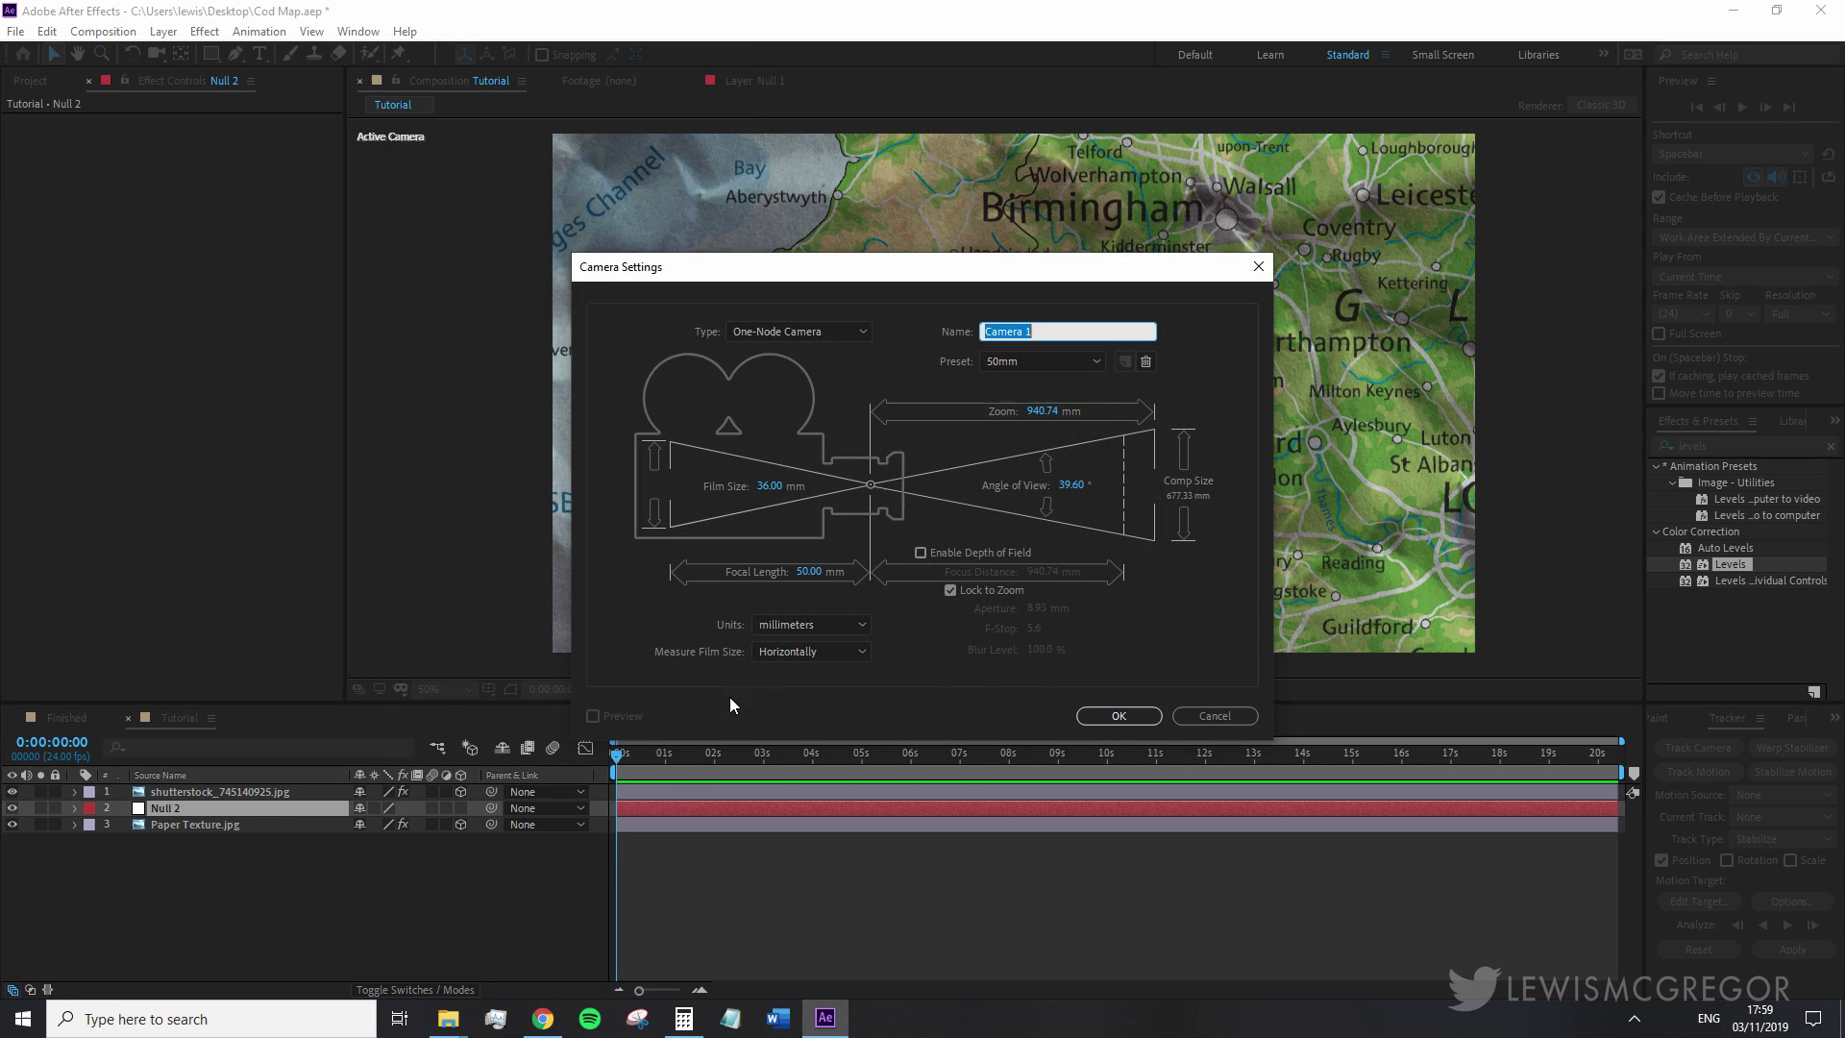
left_click(1118, 715)
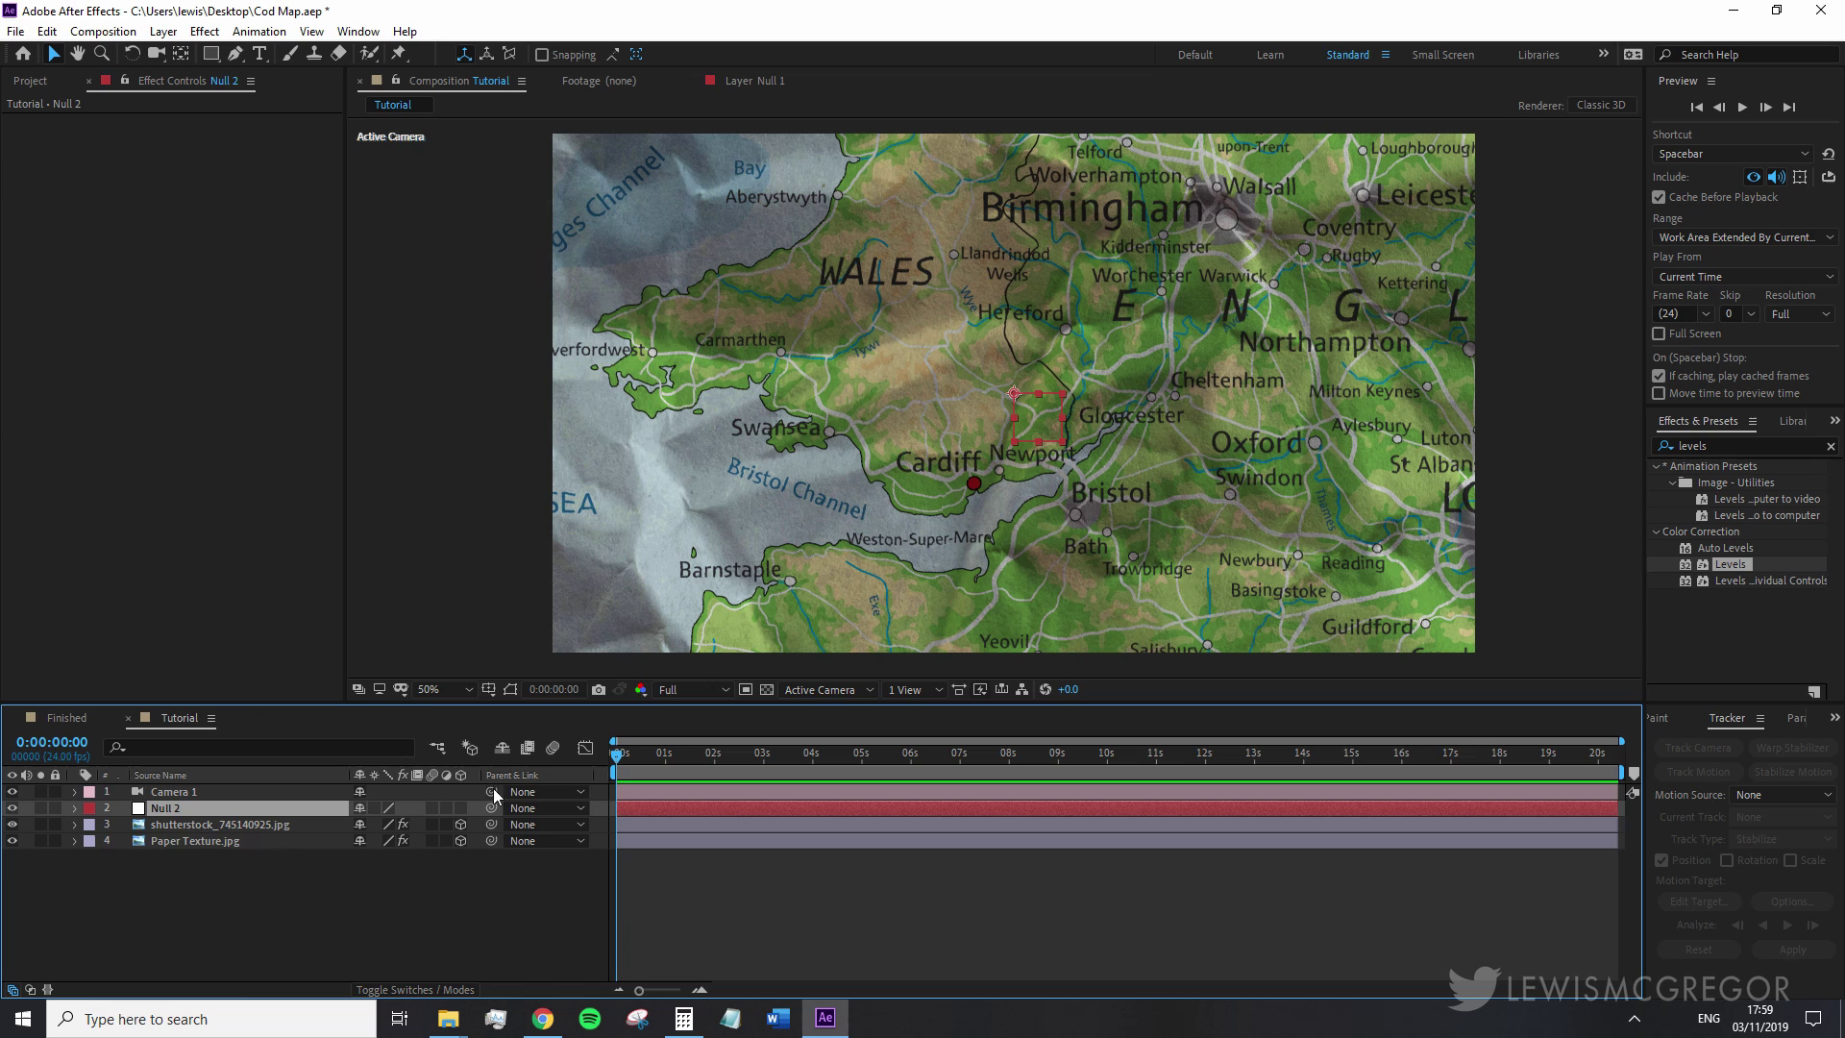
left_click_drag(491, 791, 163, 808)
- Reveal the null's position and rotation, push it back to Z 699, and start tilting it on X
key("p")
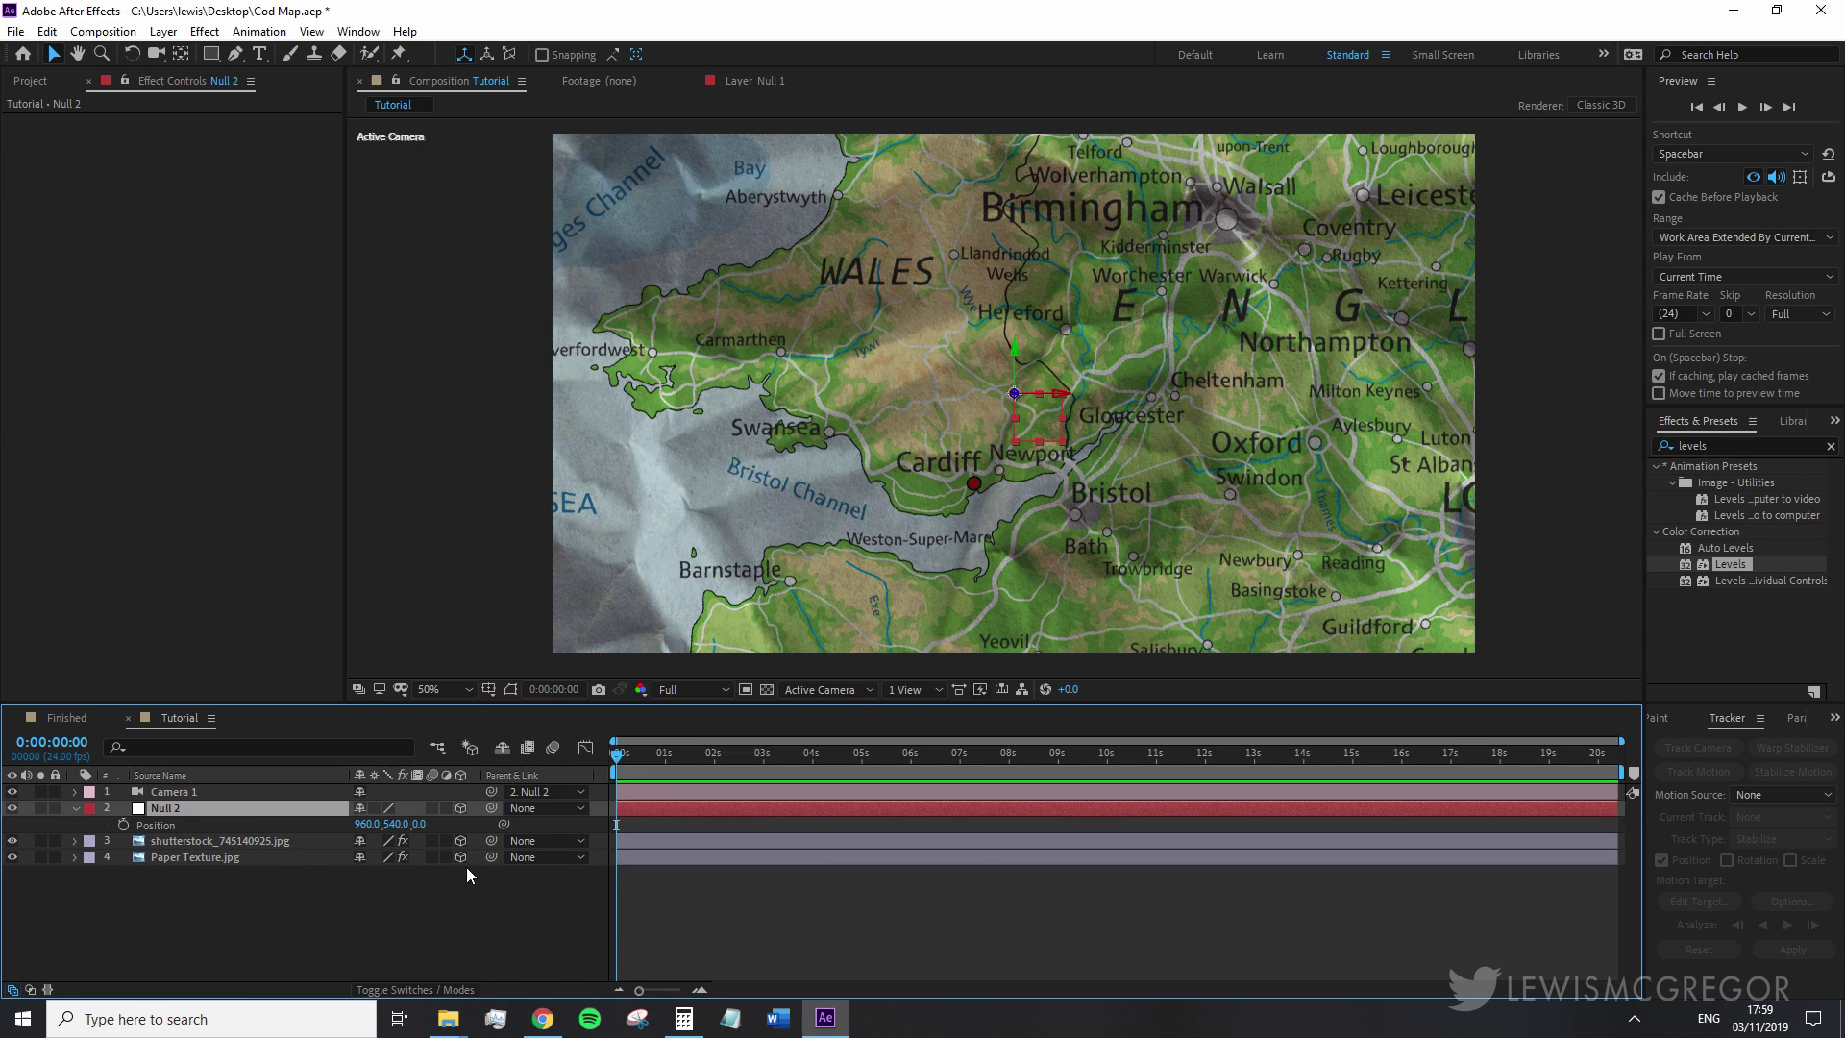
key("shift+r")
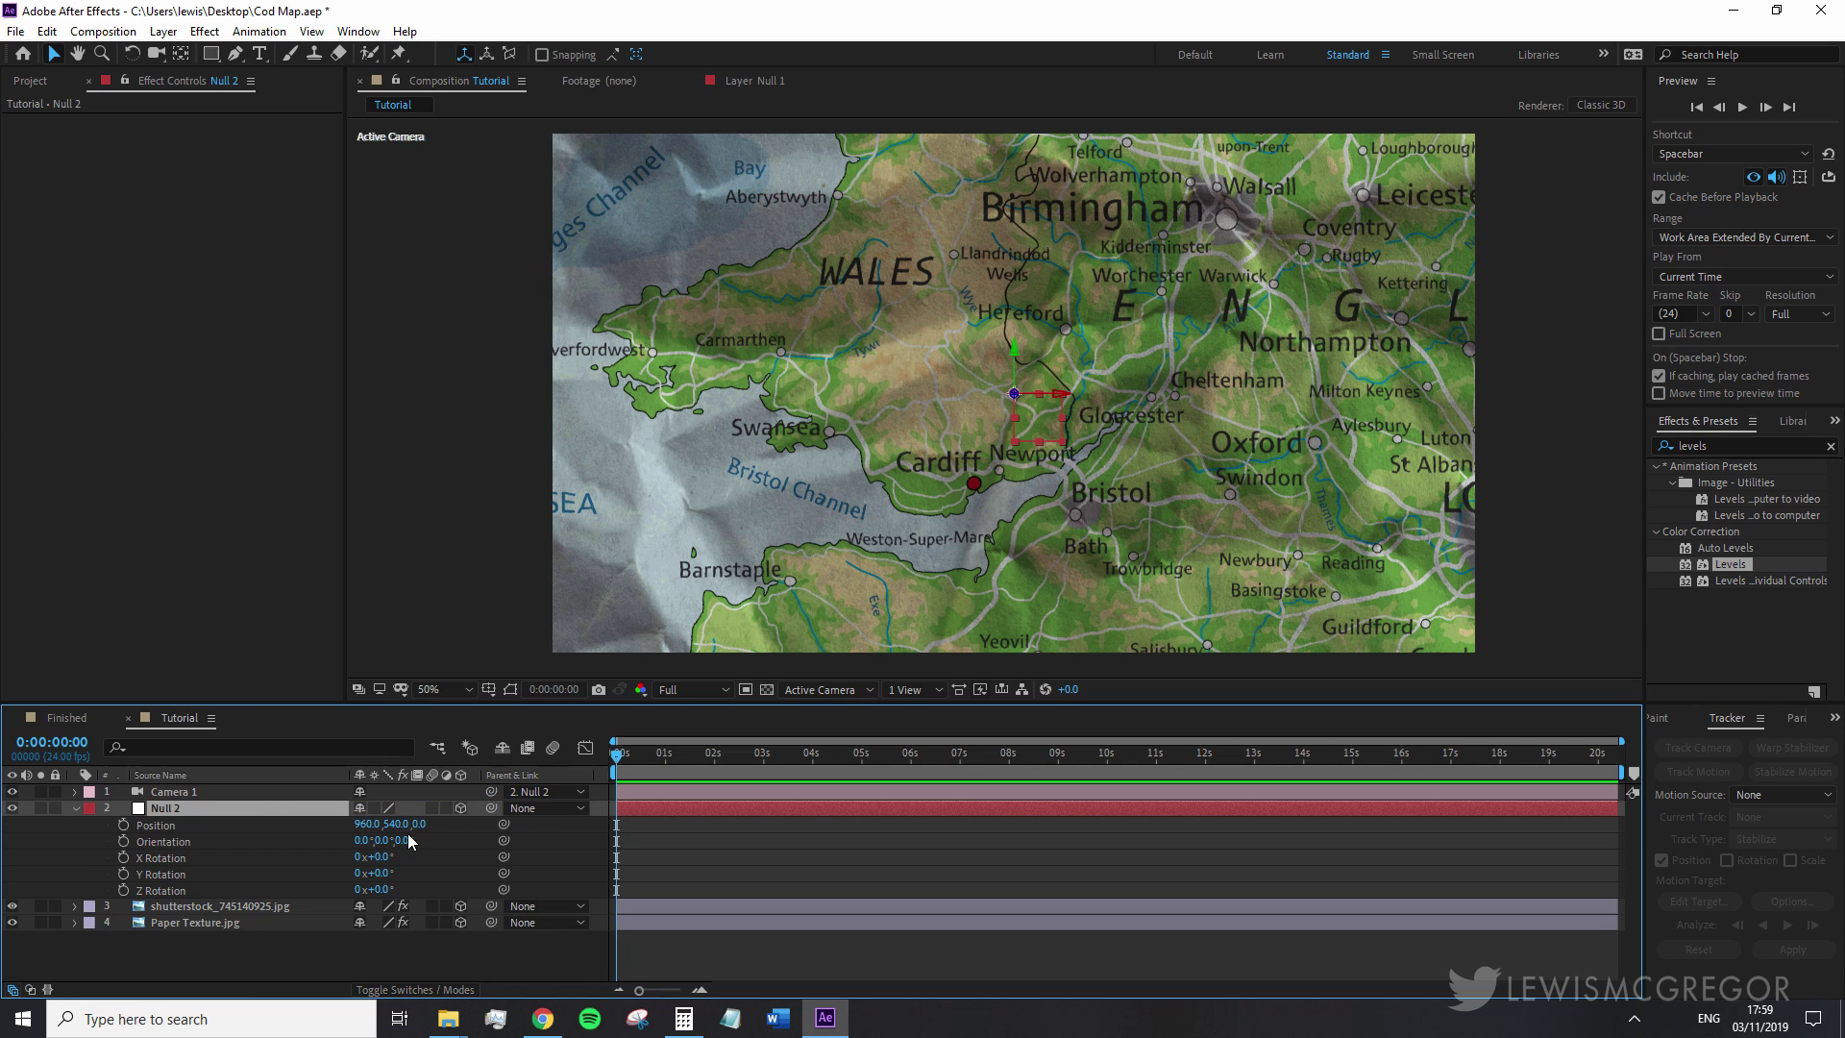
left_click_drag(420, 824, 1022, 775)
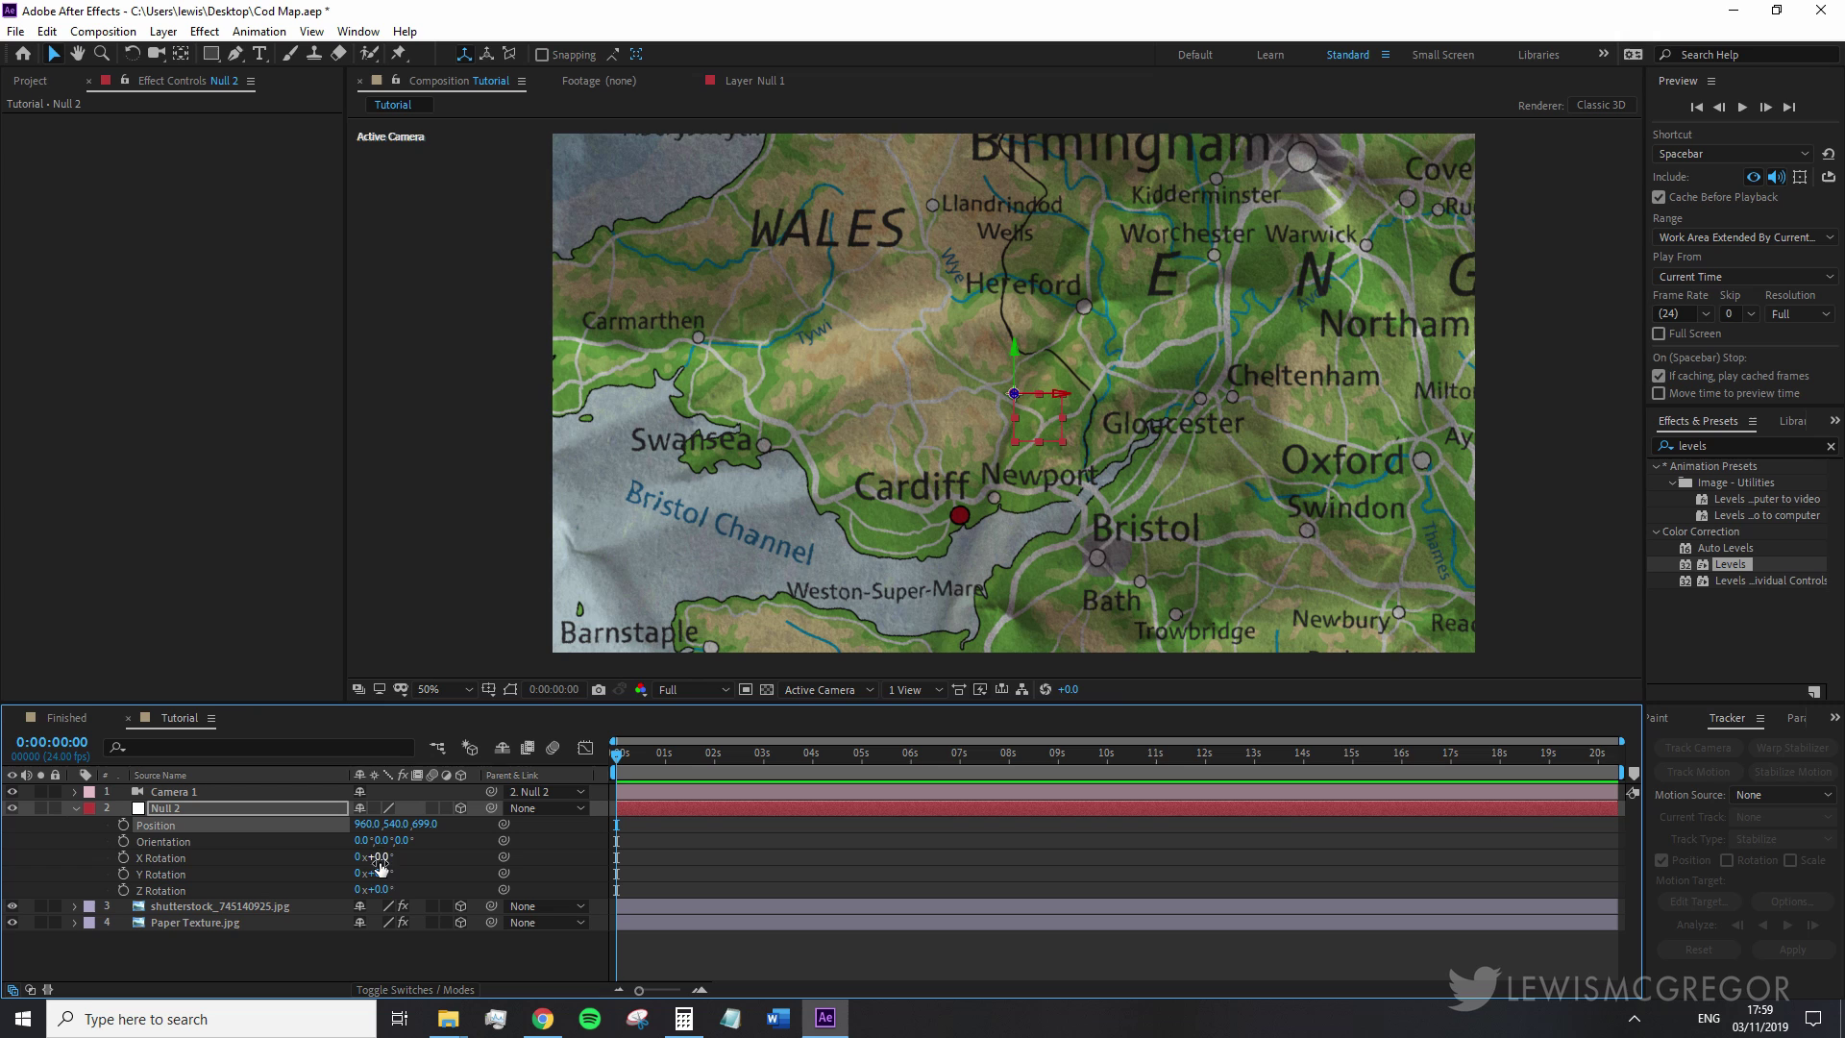
left_click_drag(380, 857, 400, 857)
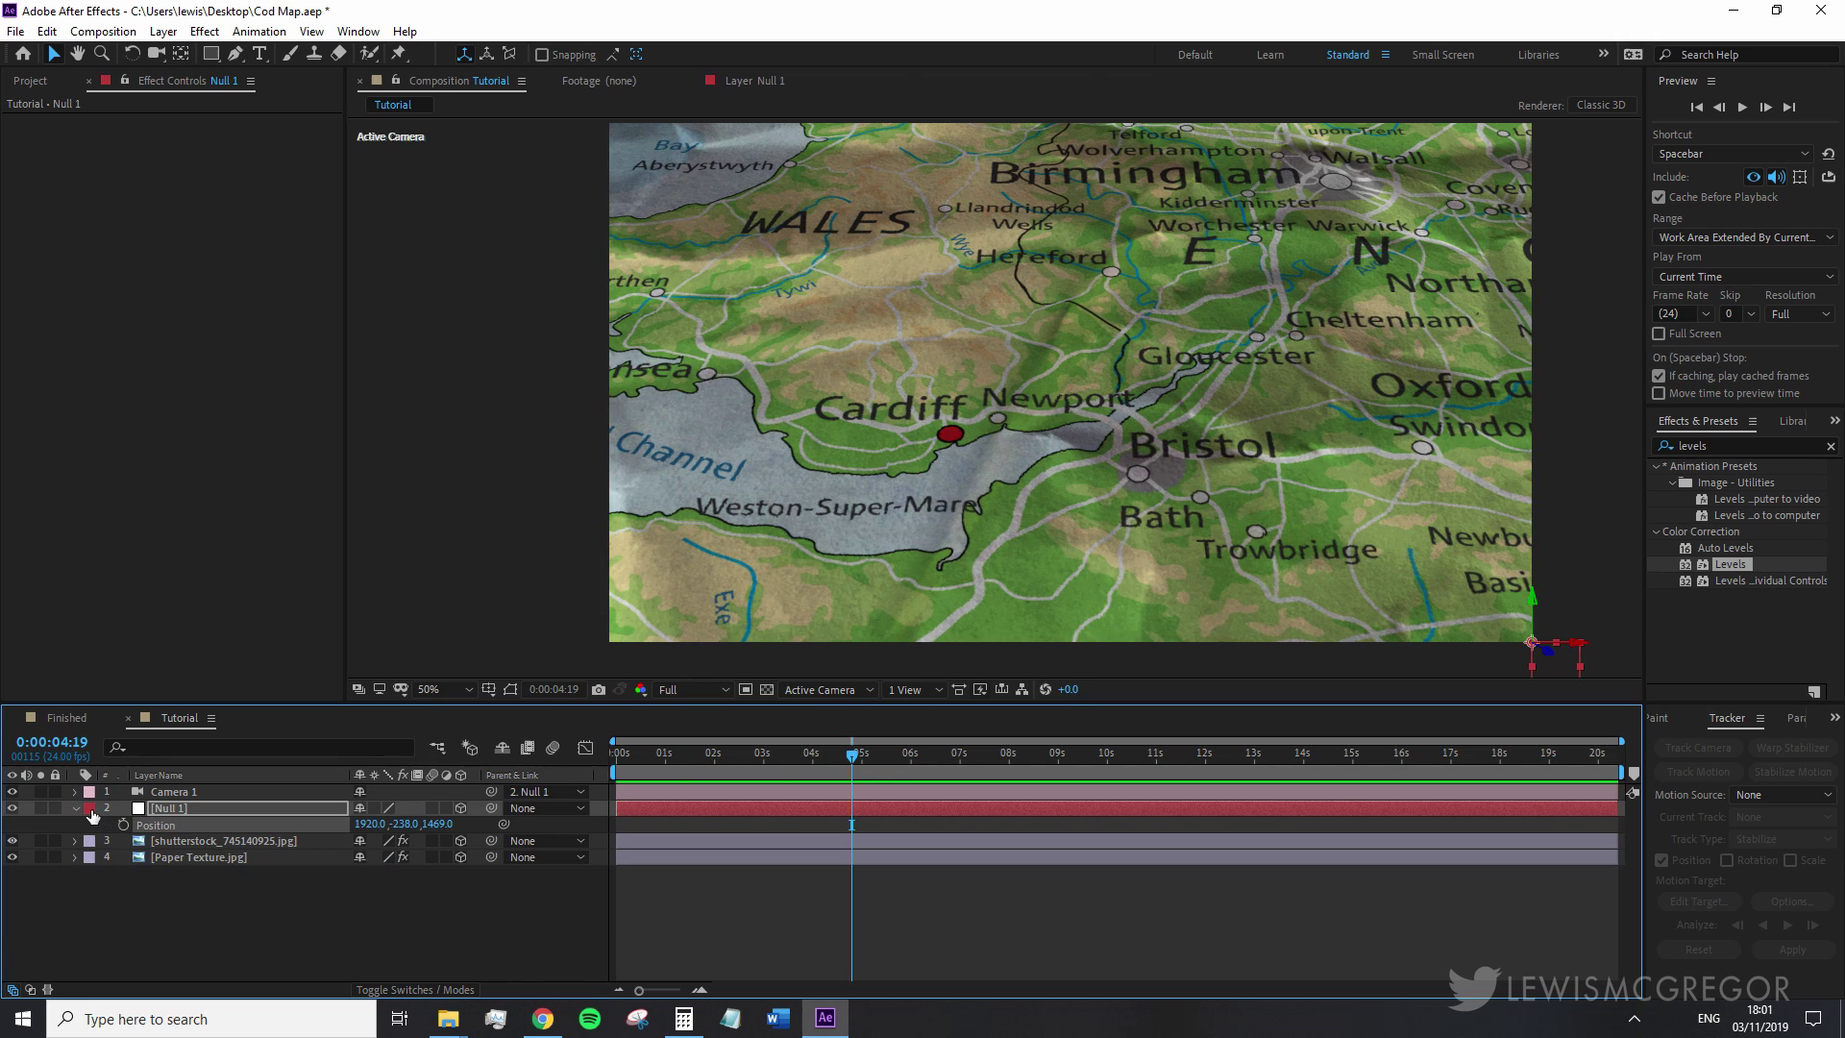
- At 0:00:04:01, set Null 1's X Rotation to 50°
key("shift+r")
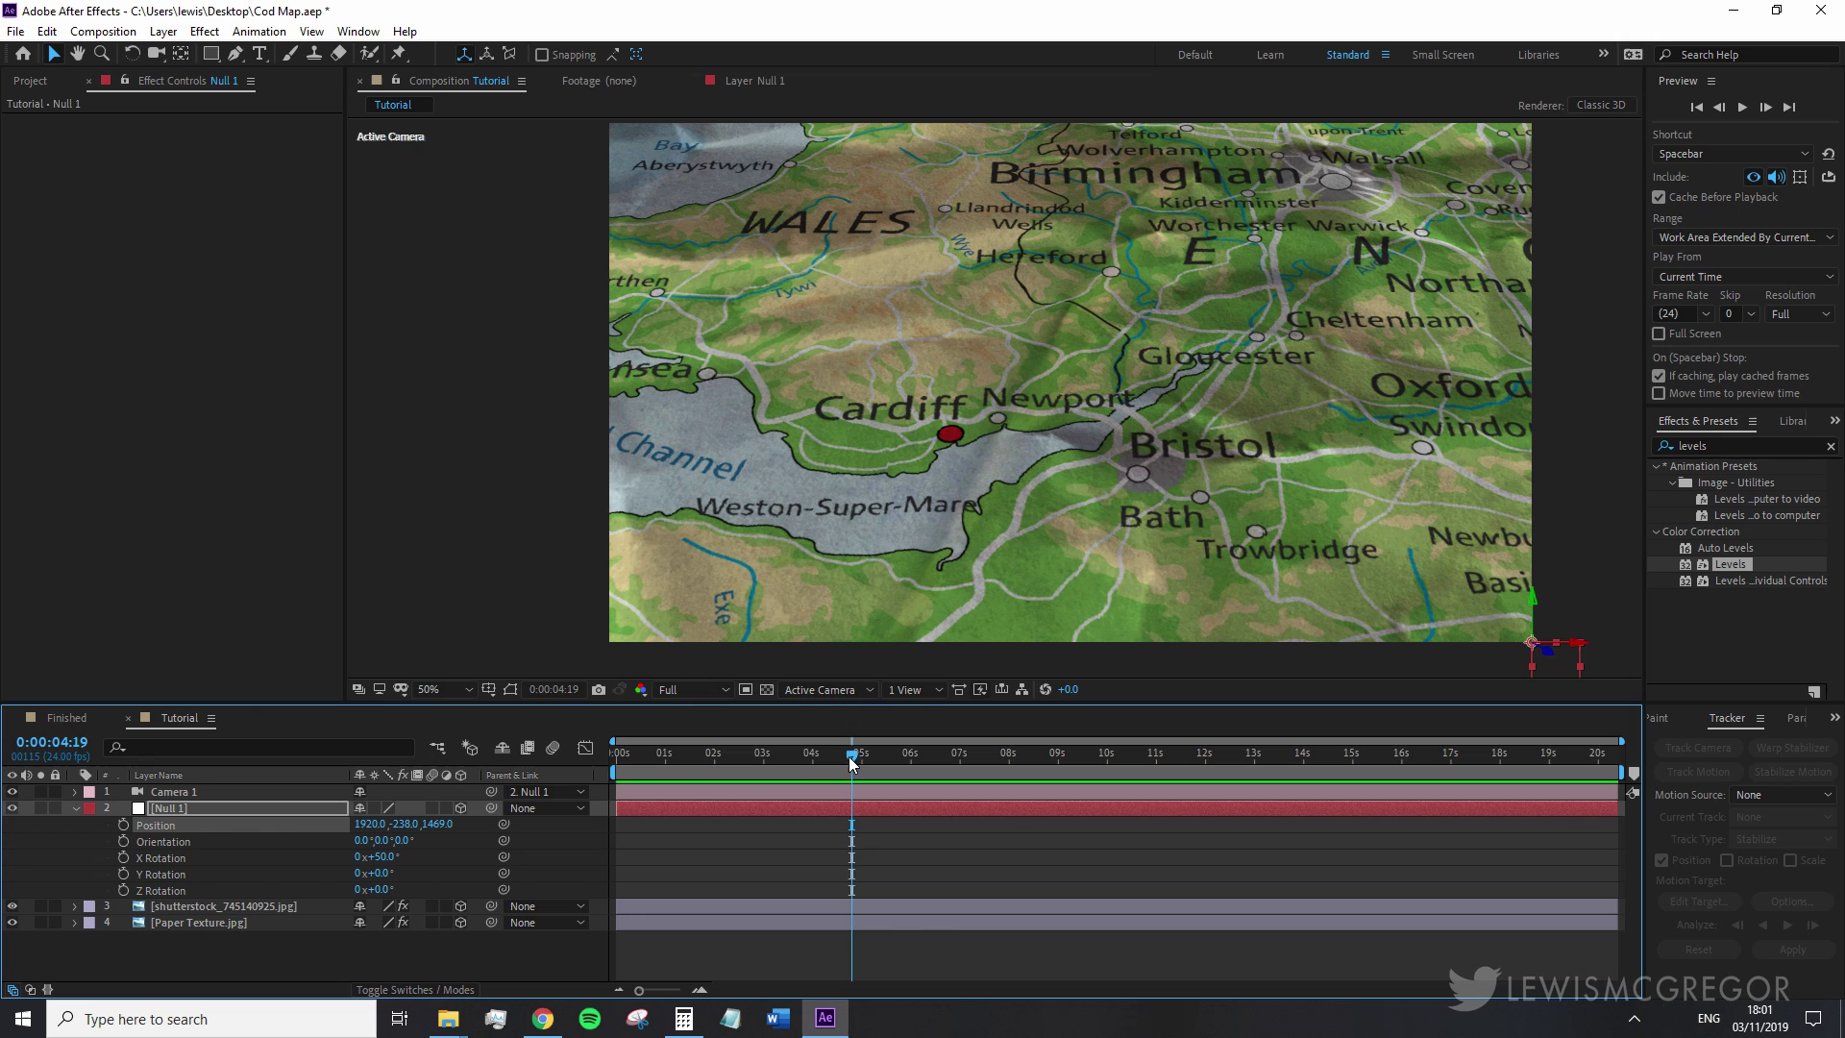
mouse_move(850, 762)
left_mouse_down()
mouse_move(798, 762)
mouse_move(814, 760)
left_mouse_up()
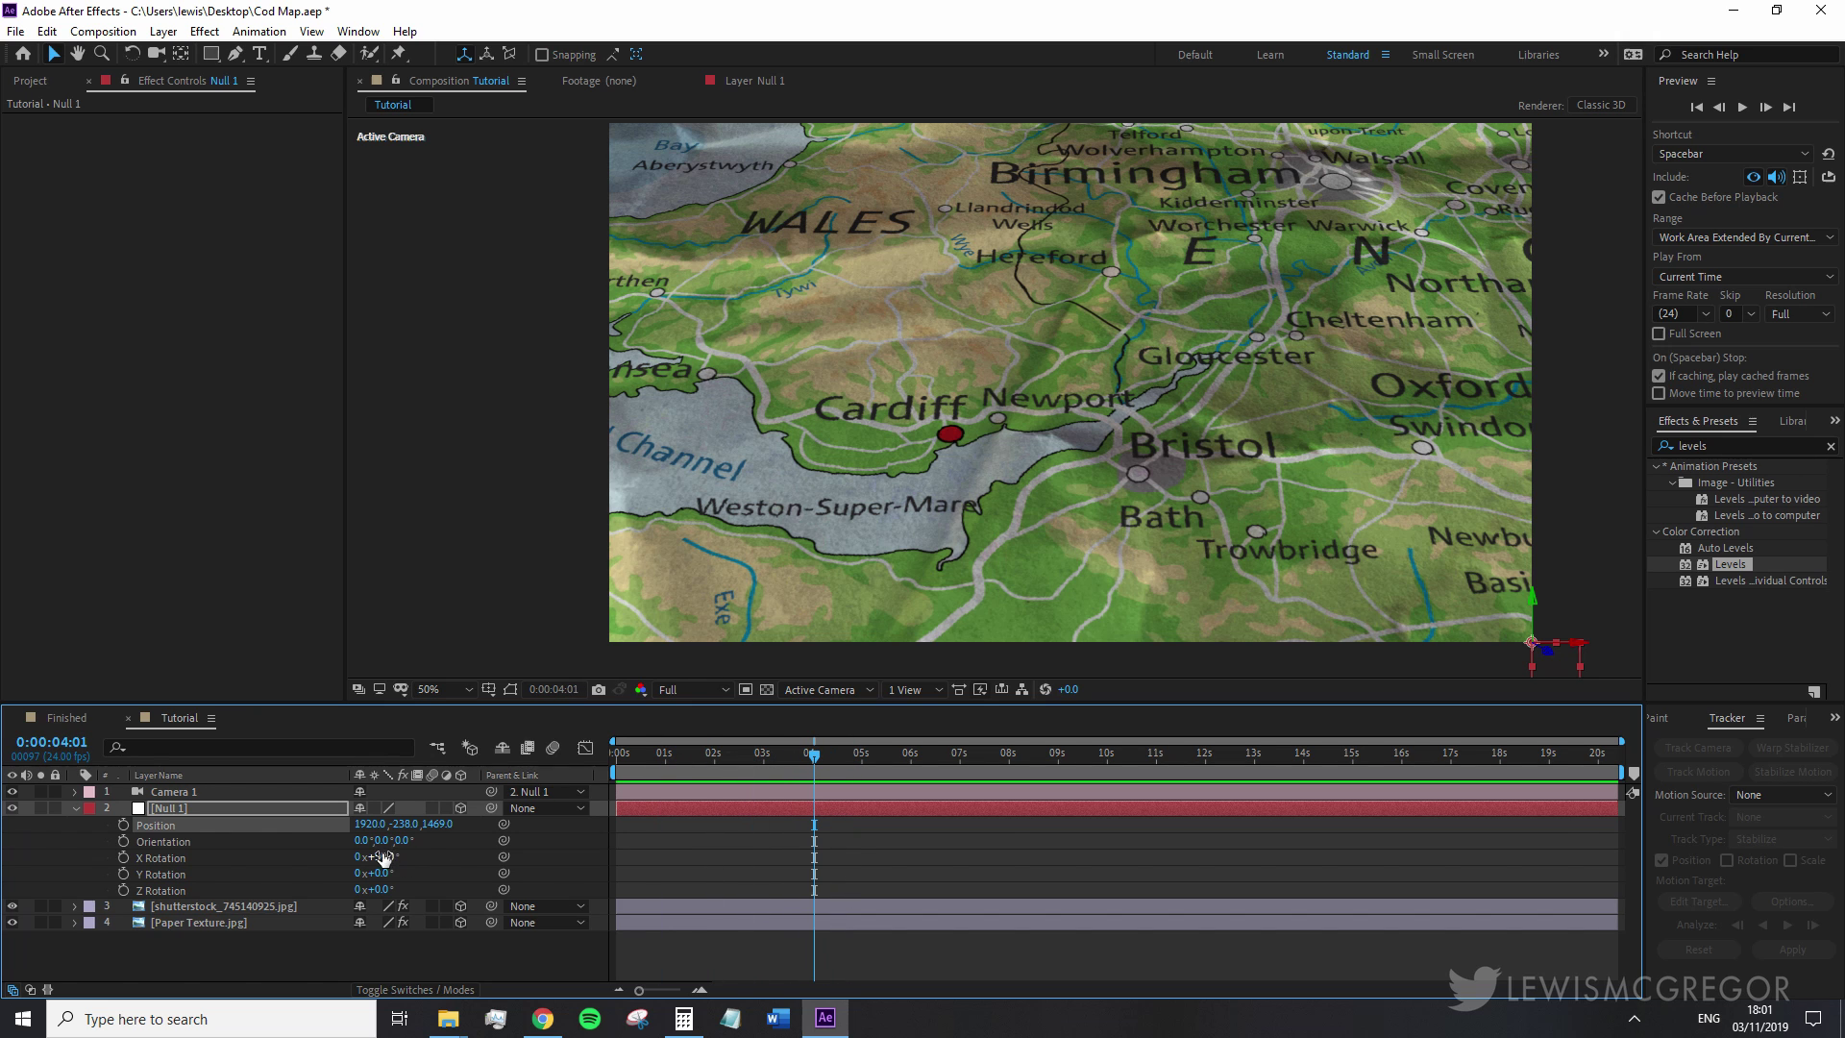
left_click_drag(384, 857, 385, 855)
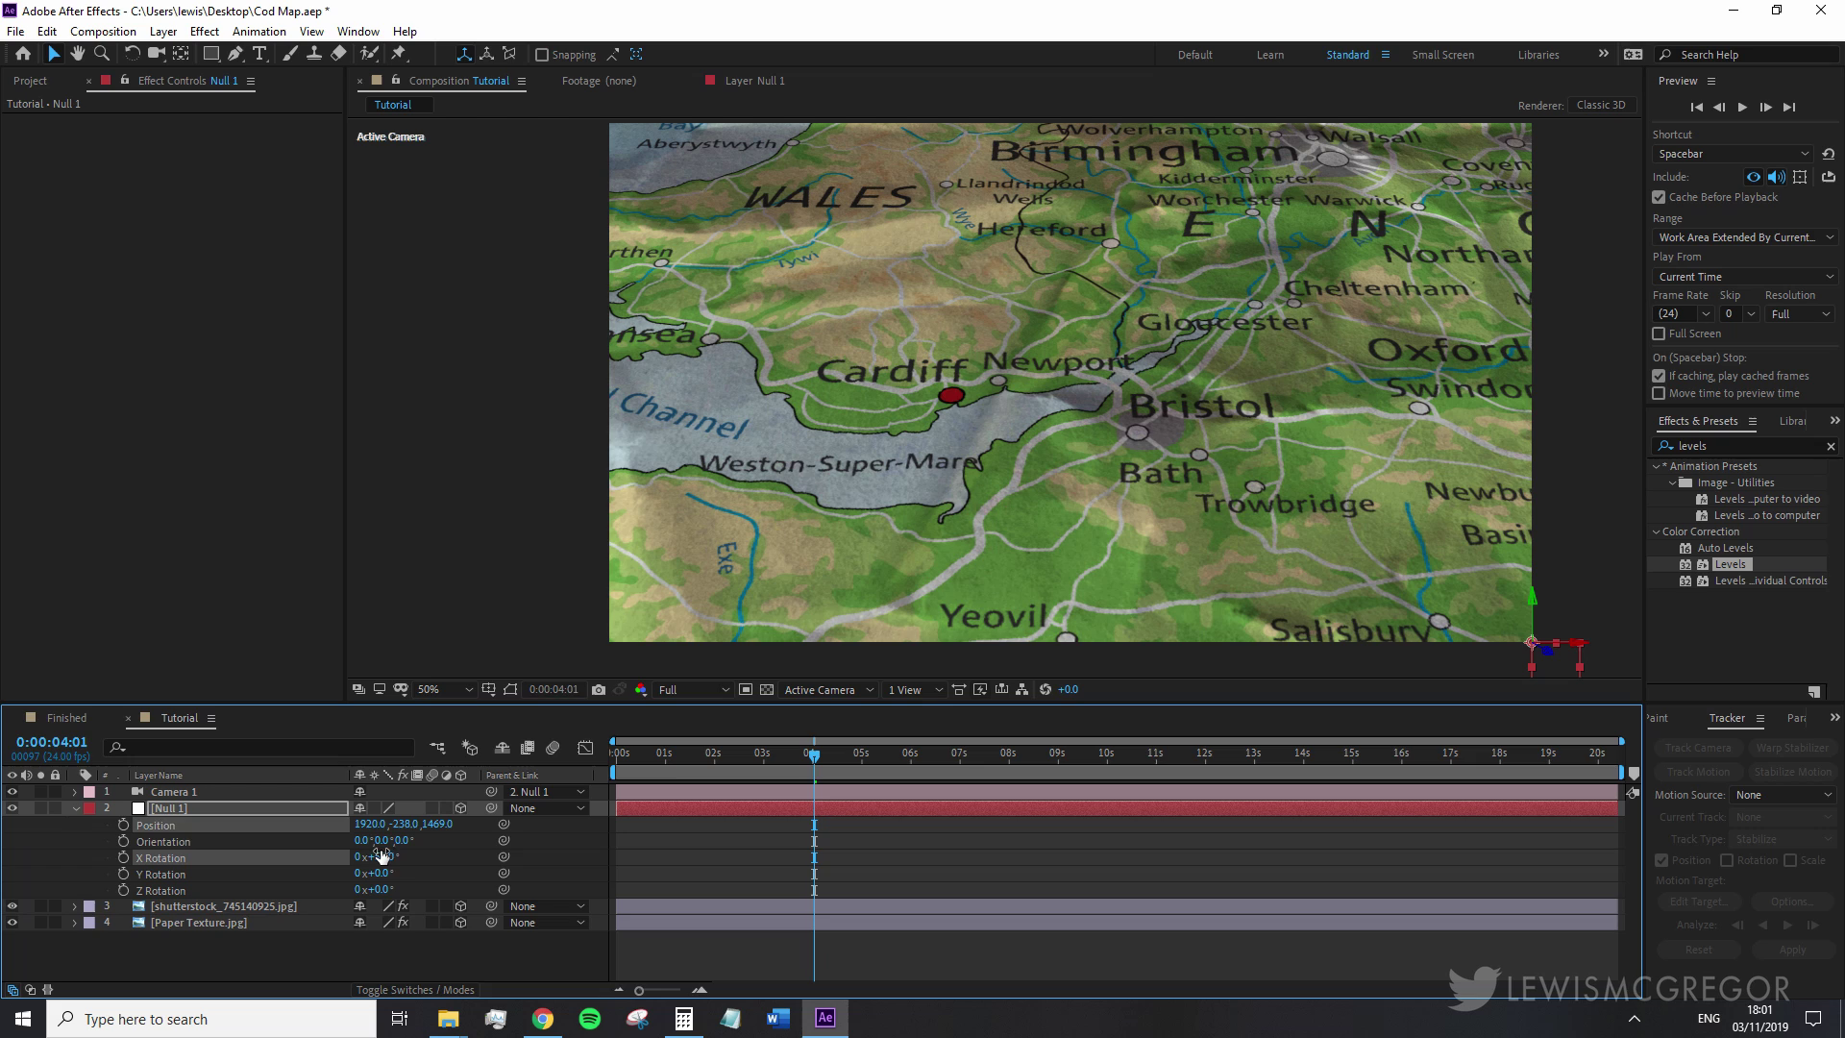
left_click(386, 856)
type("50")
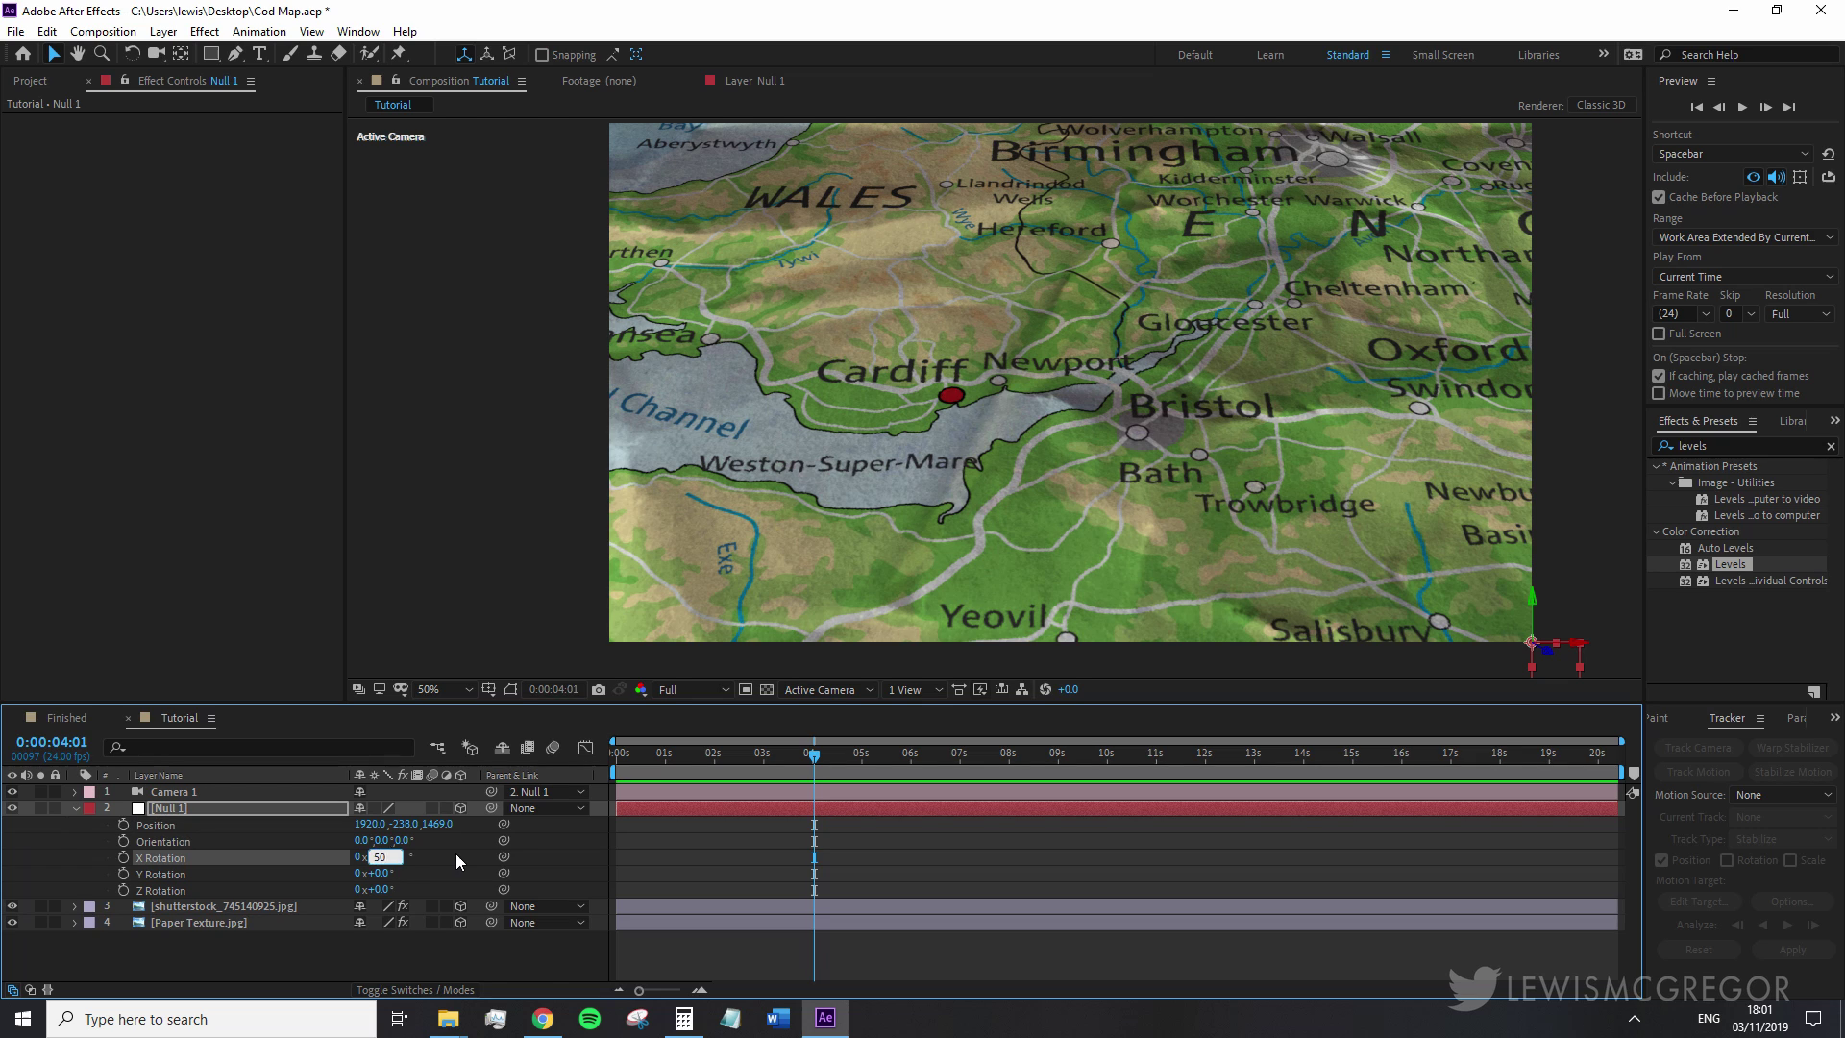
key("Return")
left_click(74, 808)
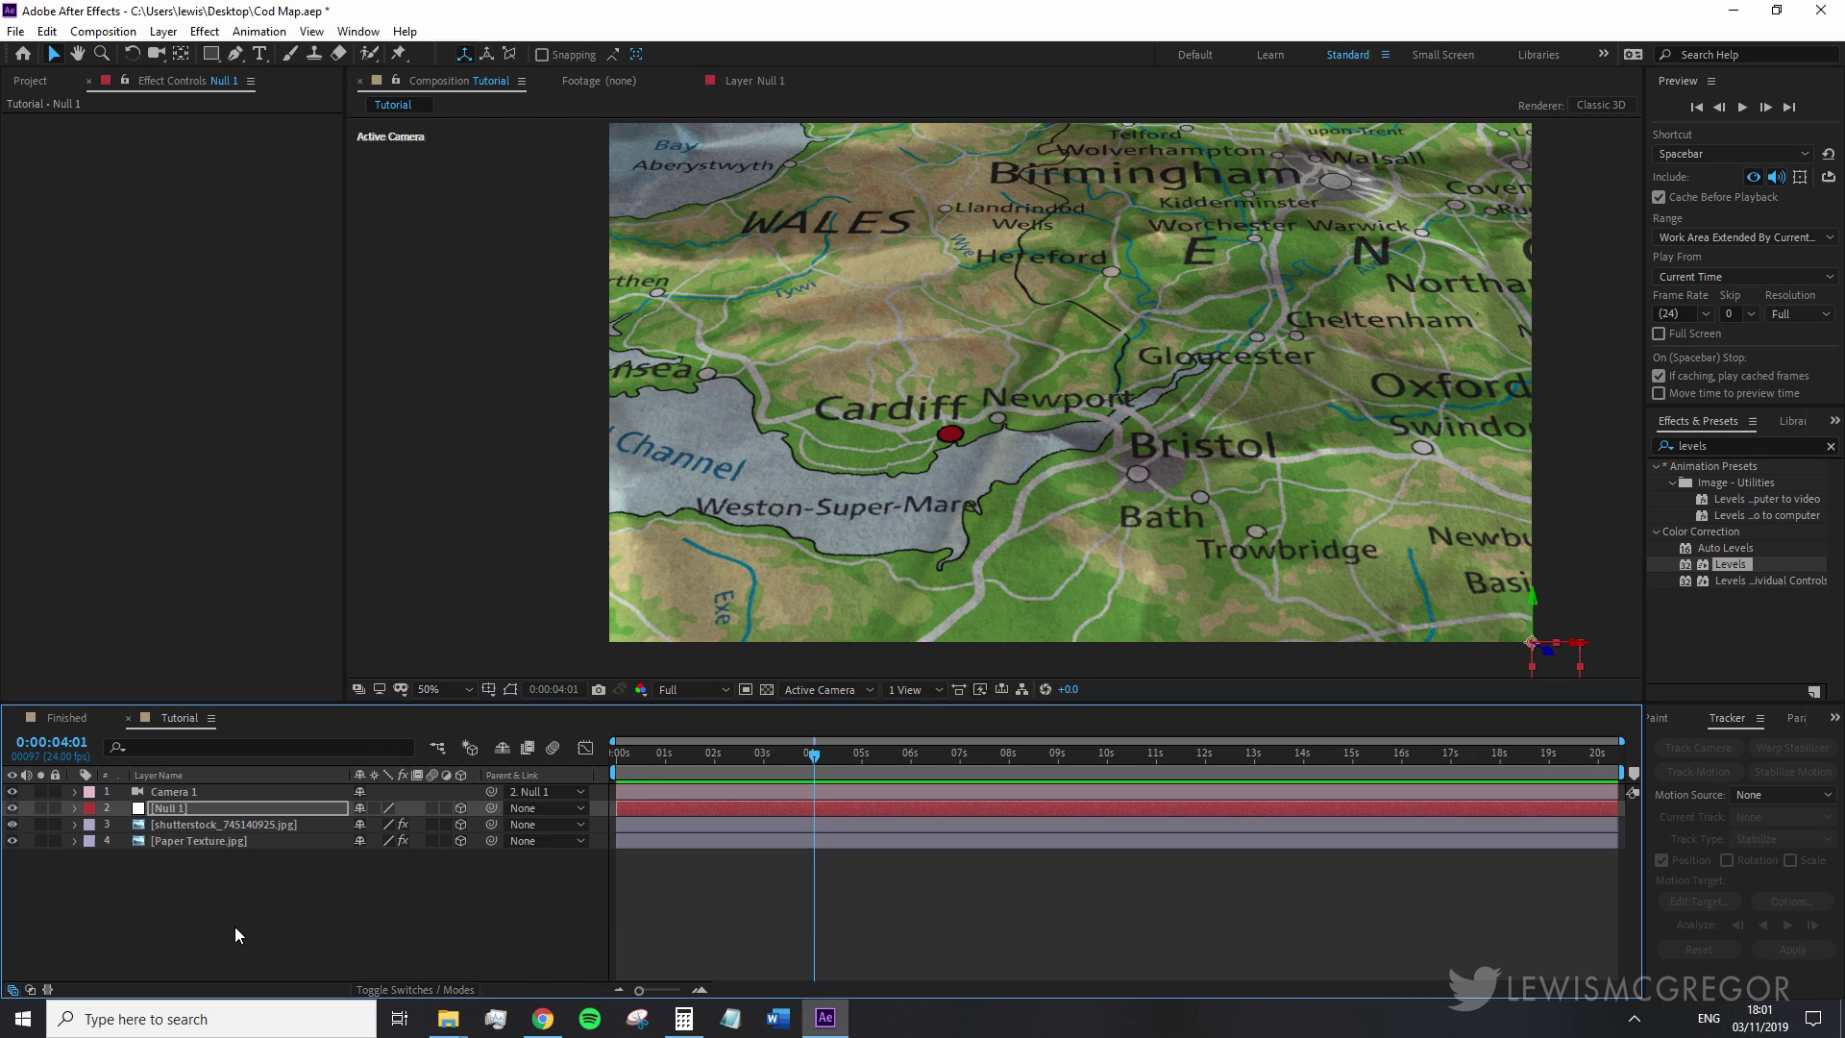
left_click(196, 793)
- Create a black solid named Shadows and make it a 3D layer
left_click(163, 31)
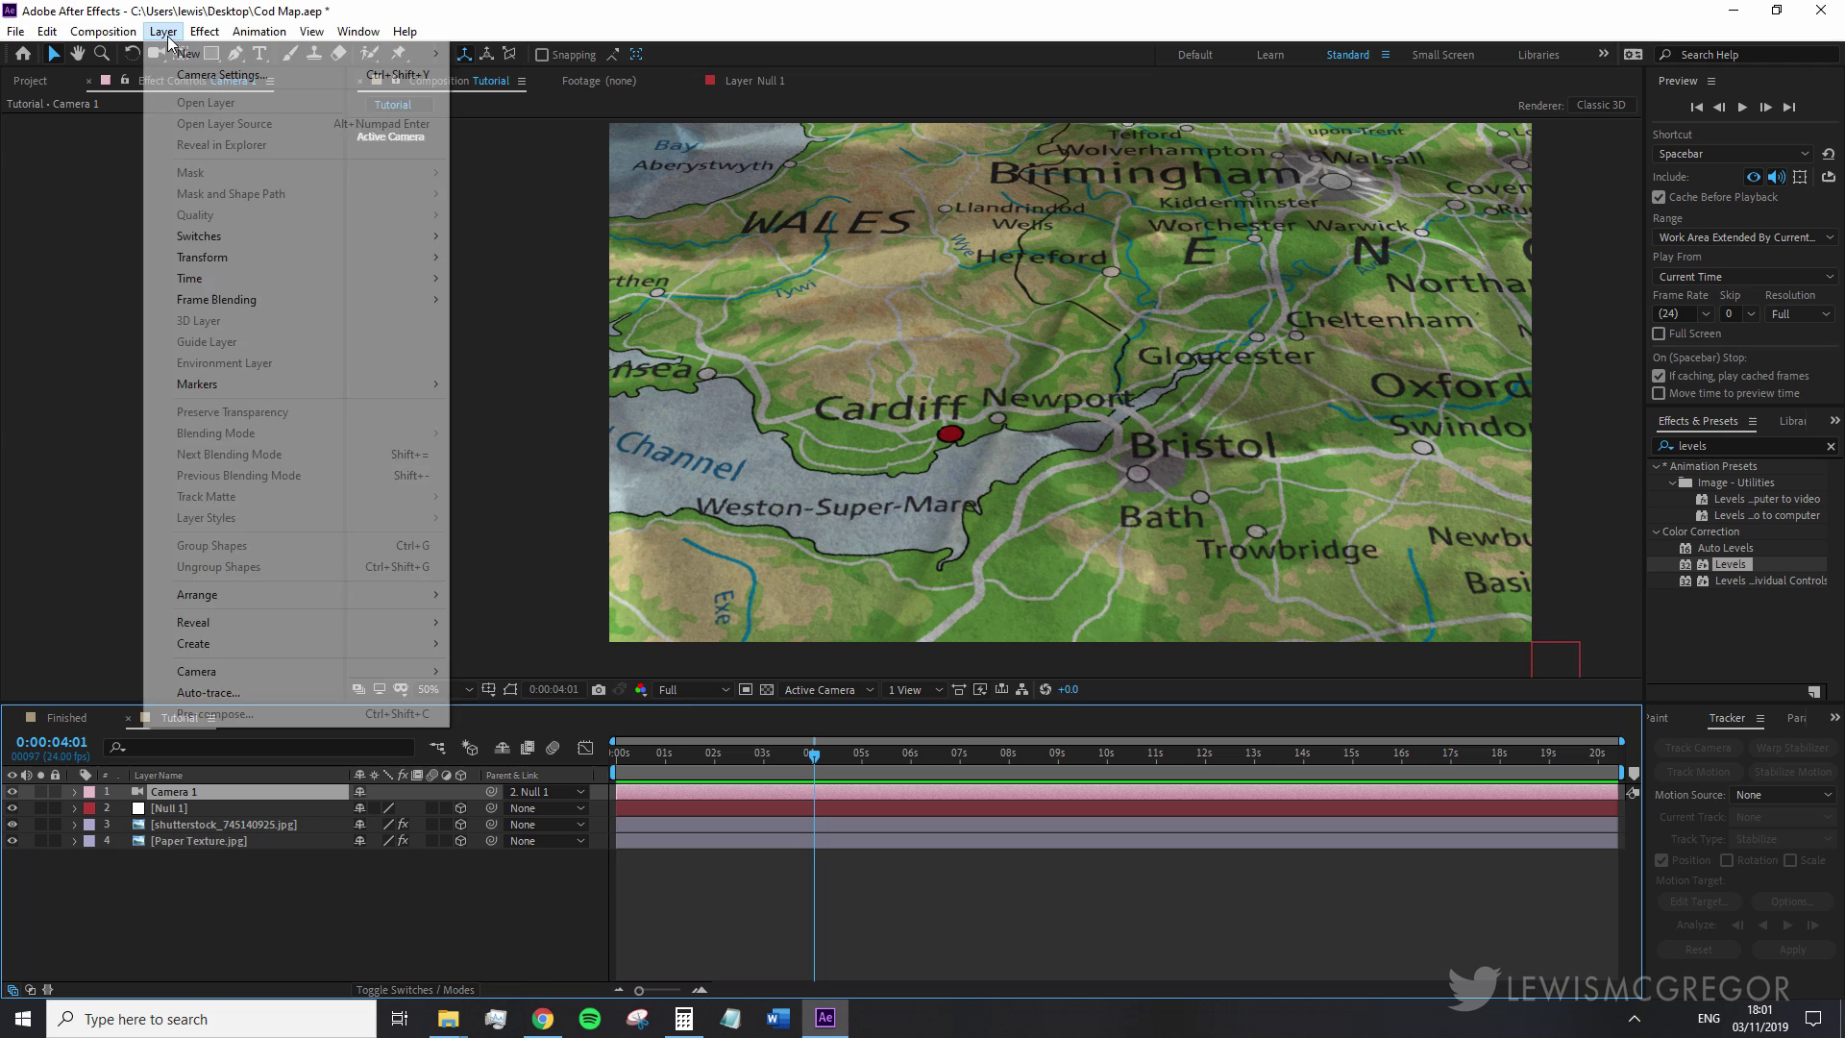
mouse_move(189, 56)
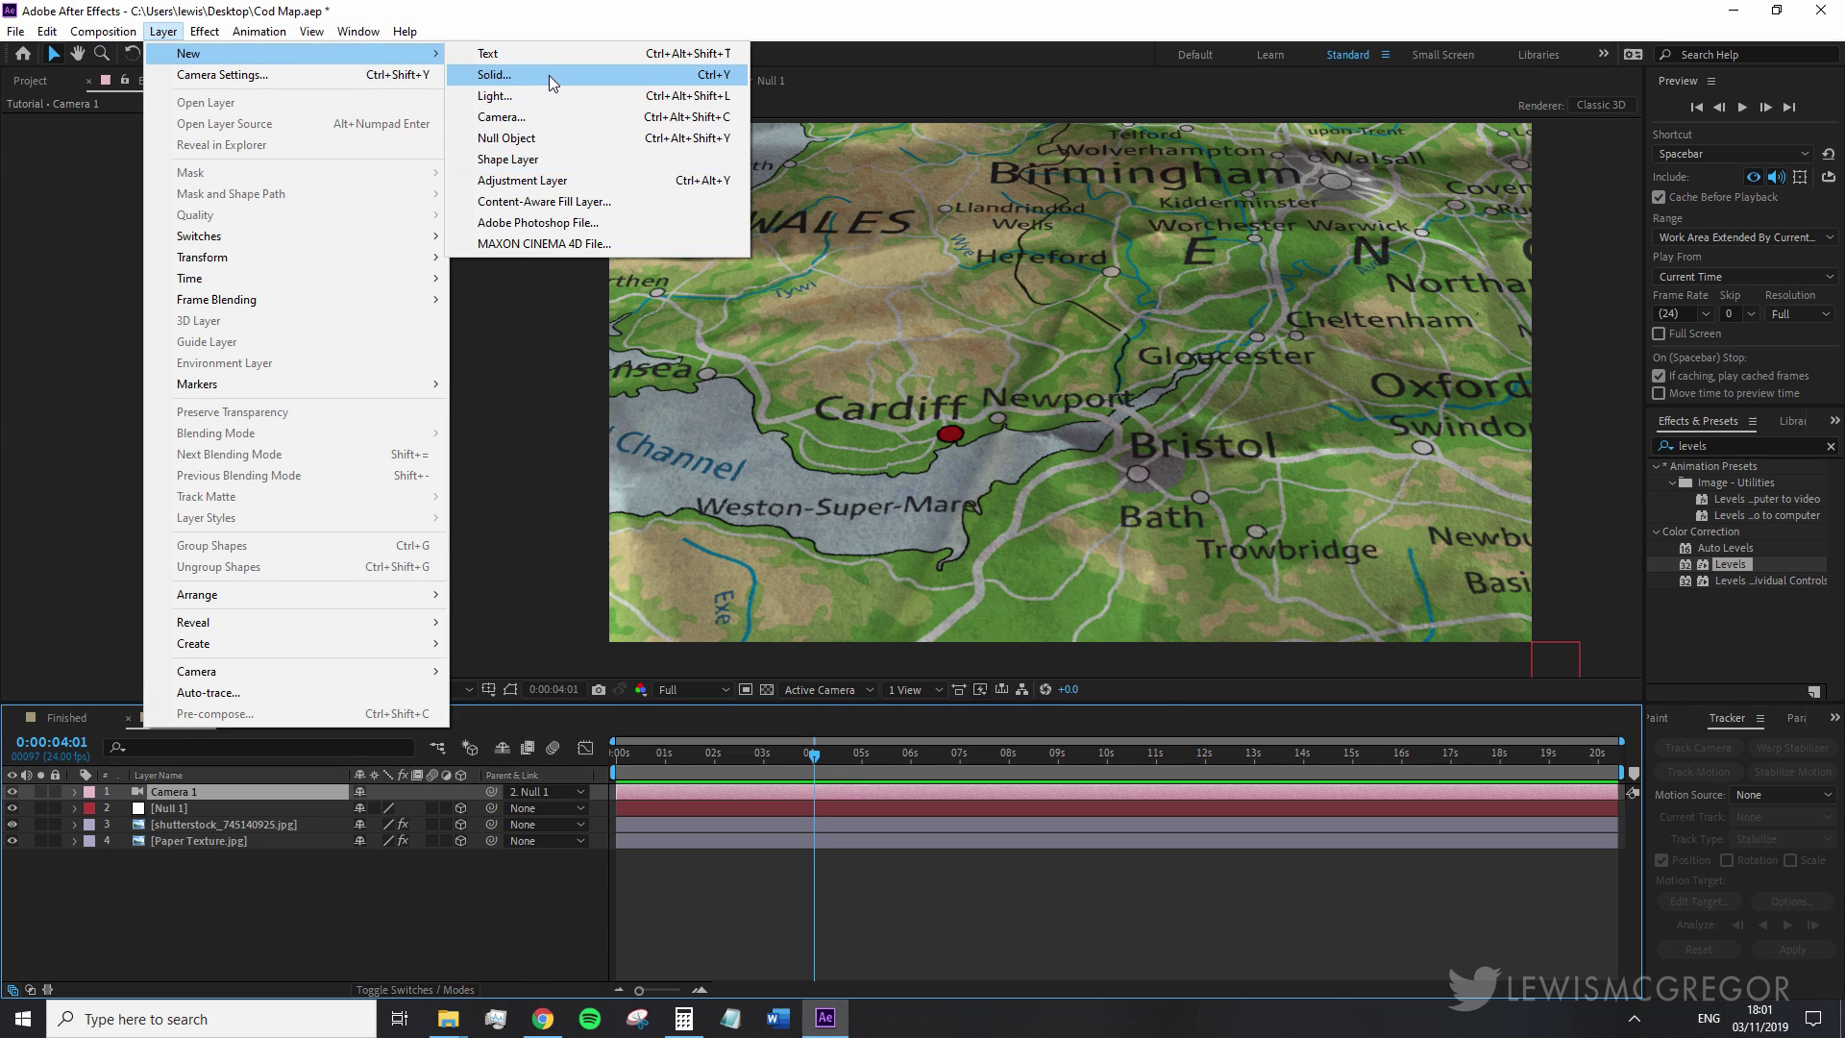
left_click(494, 74)
type("Shadows")
left_click(995, 680)
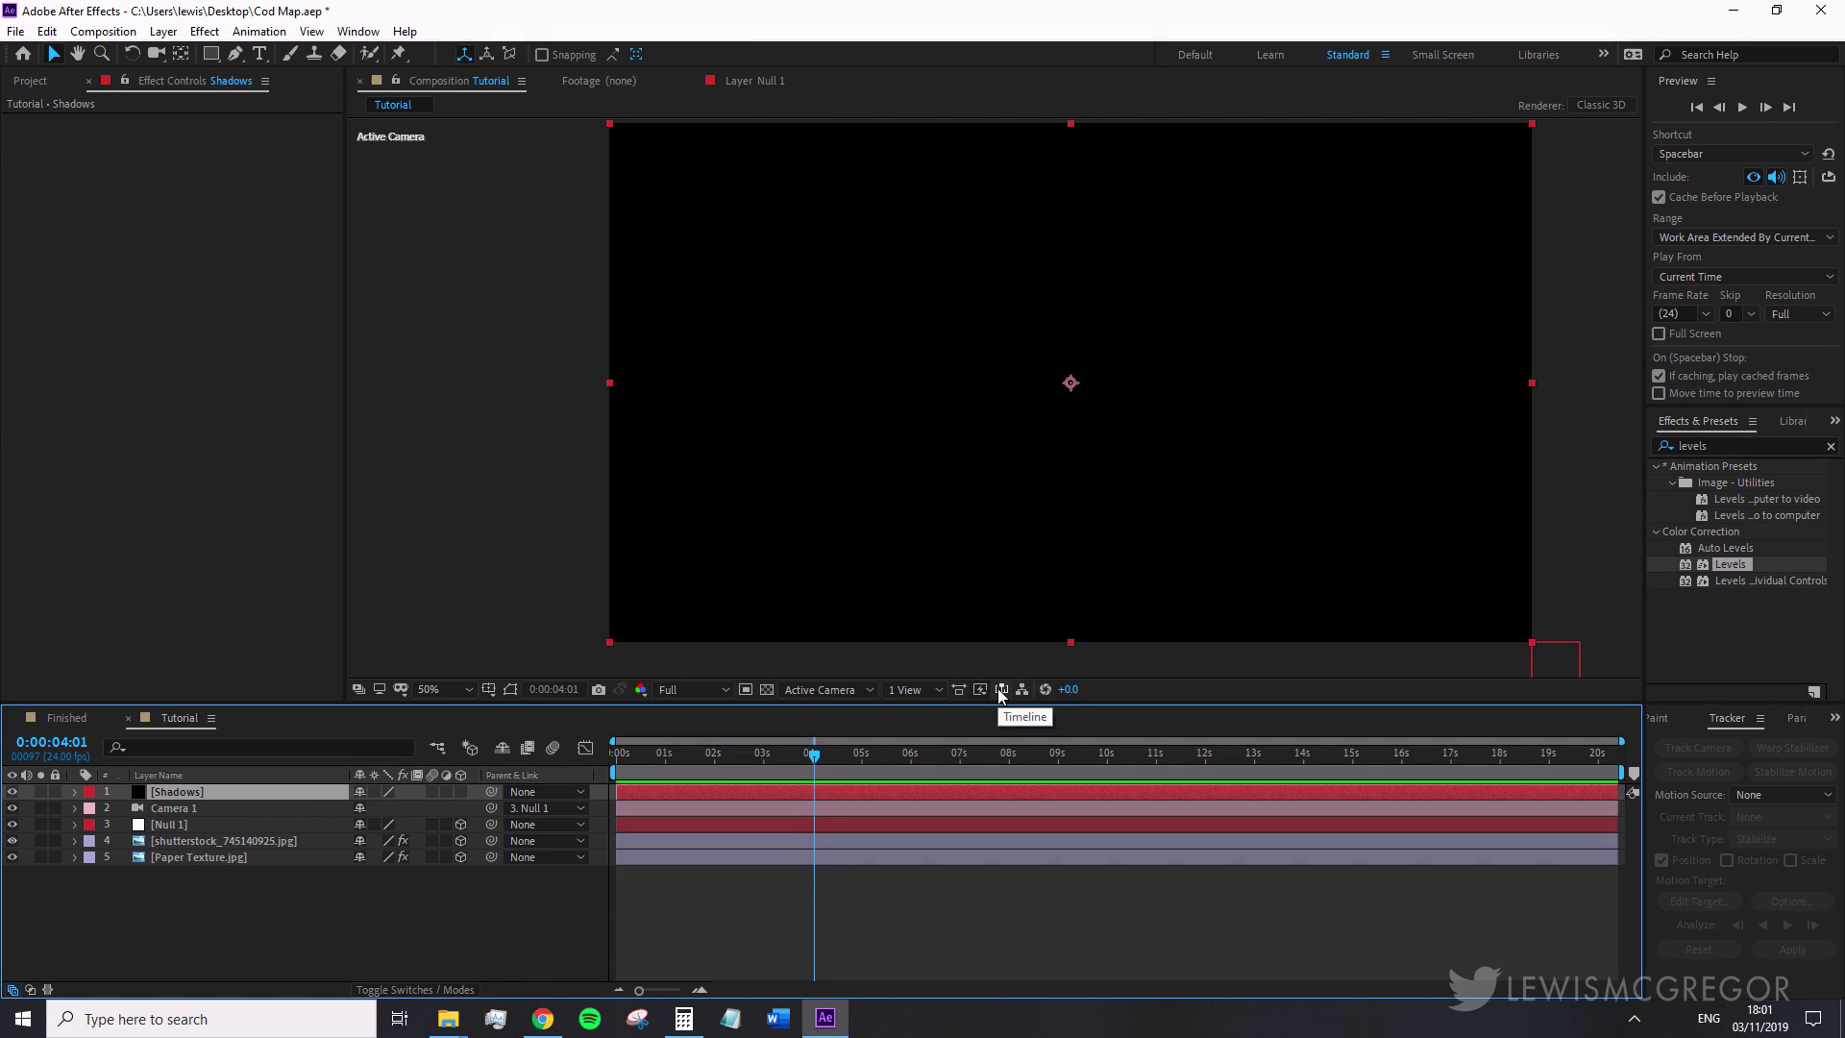
left_click(461, 791)
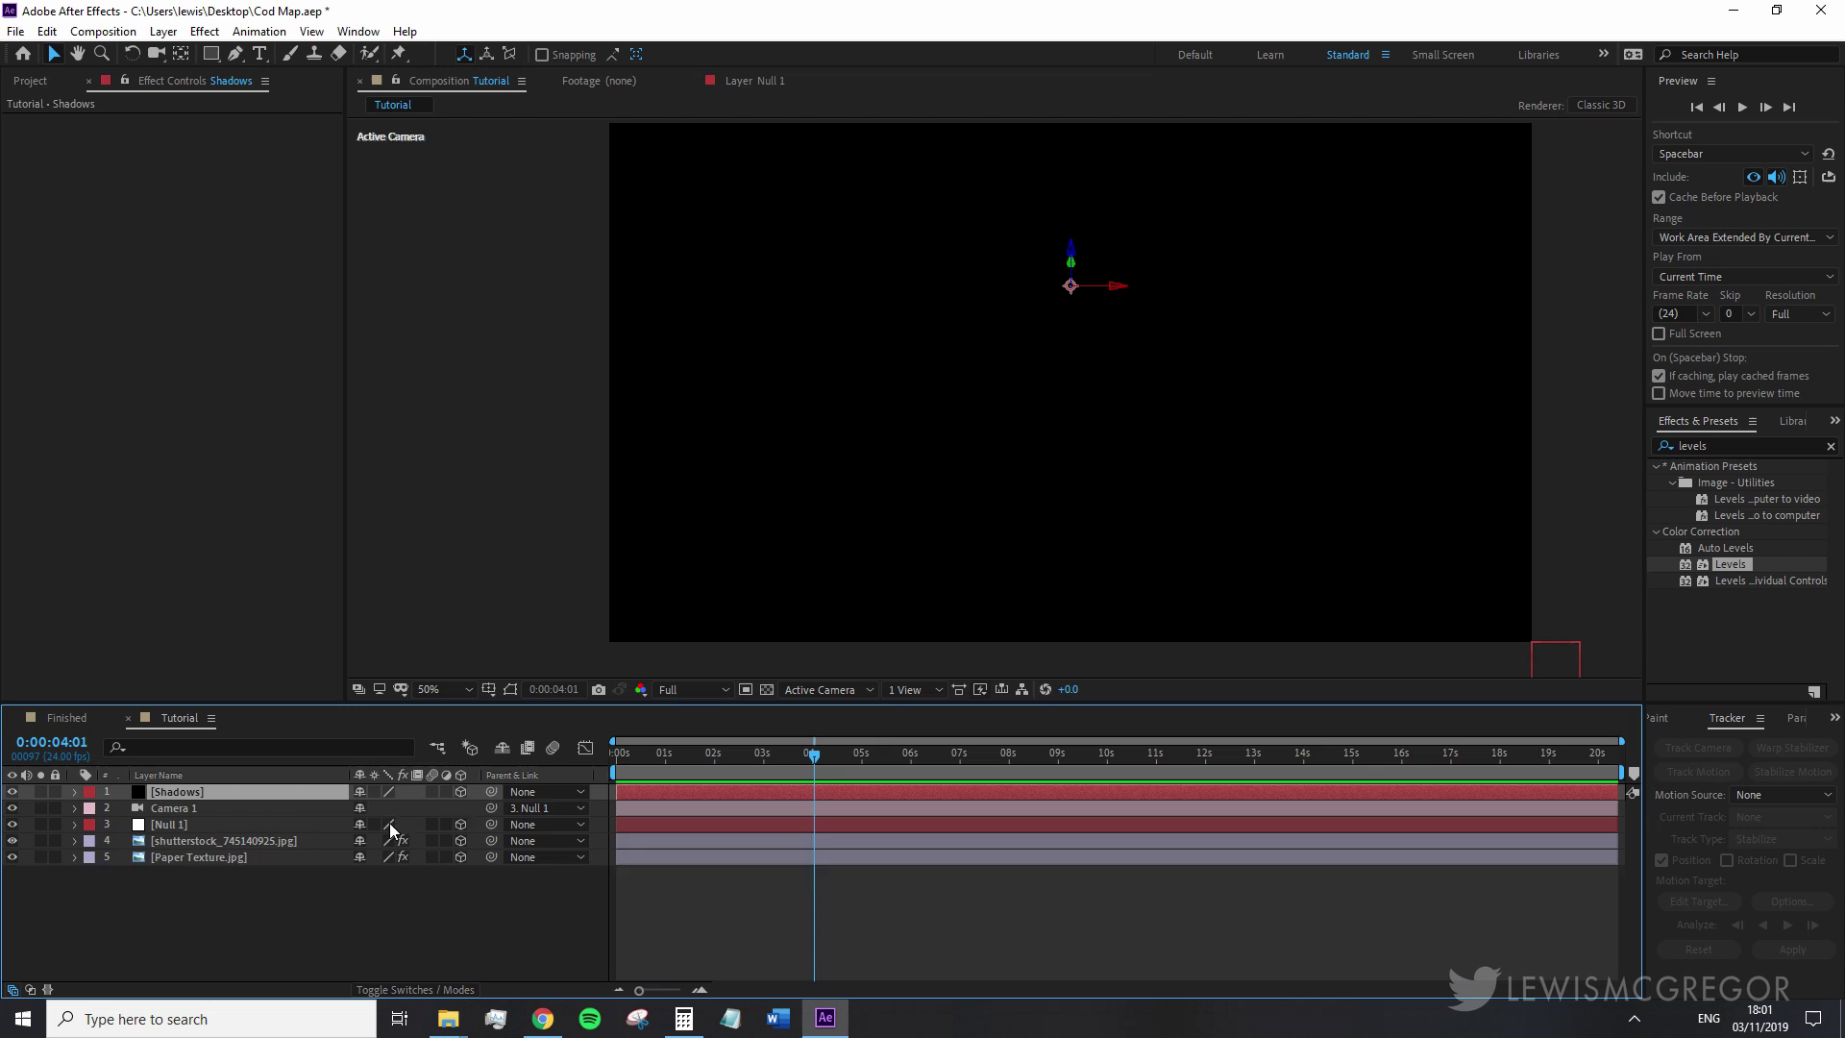
- Position the Shadows solid at Z -32 and Y 446, then zoom the viewer out
key("p")
key("shift+r")
left_click_drag(373, 810, 387, 810)
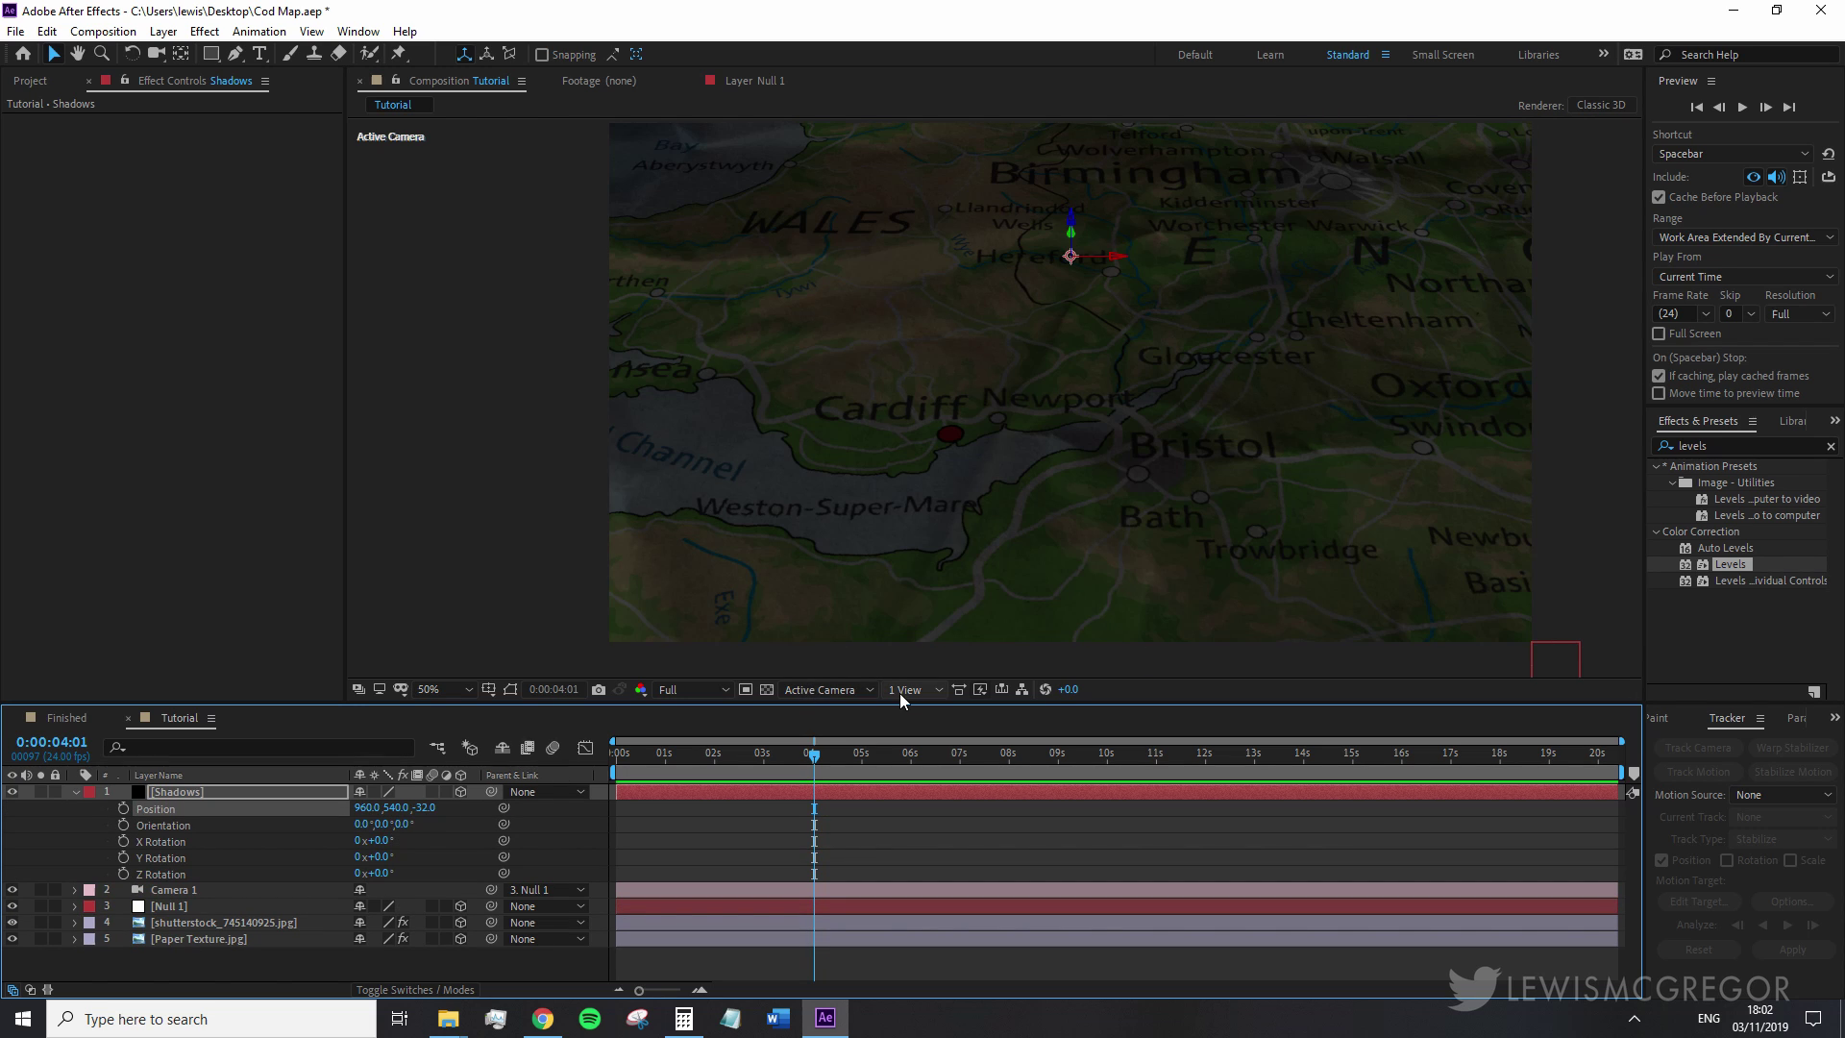
scroll(834, 558, "down", 2)
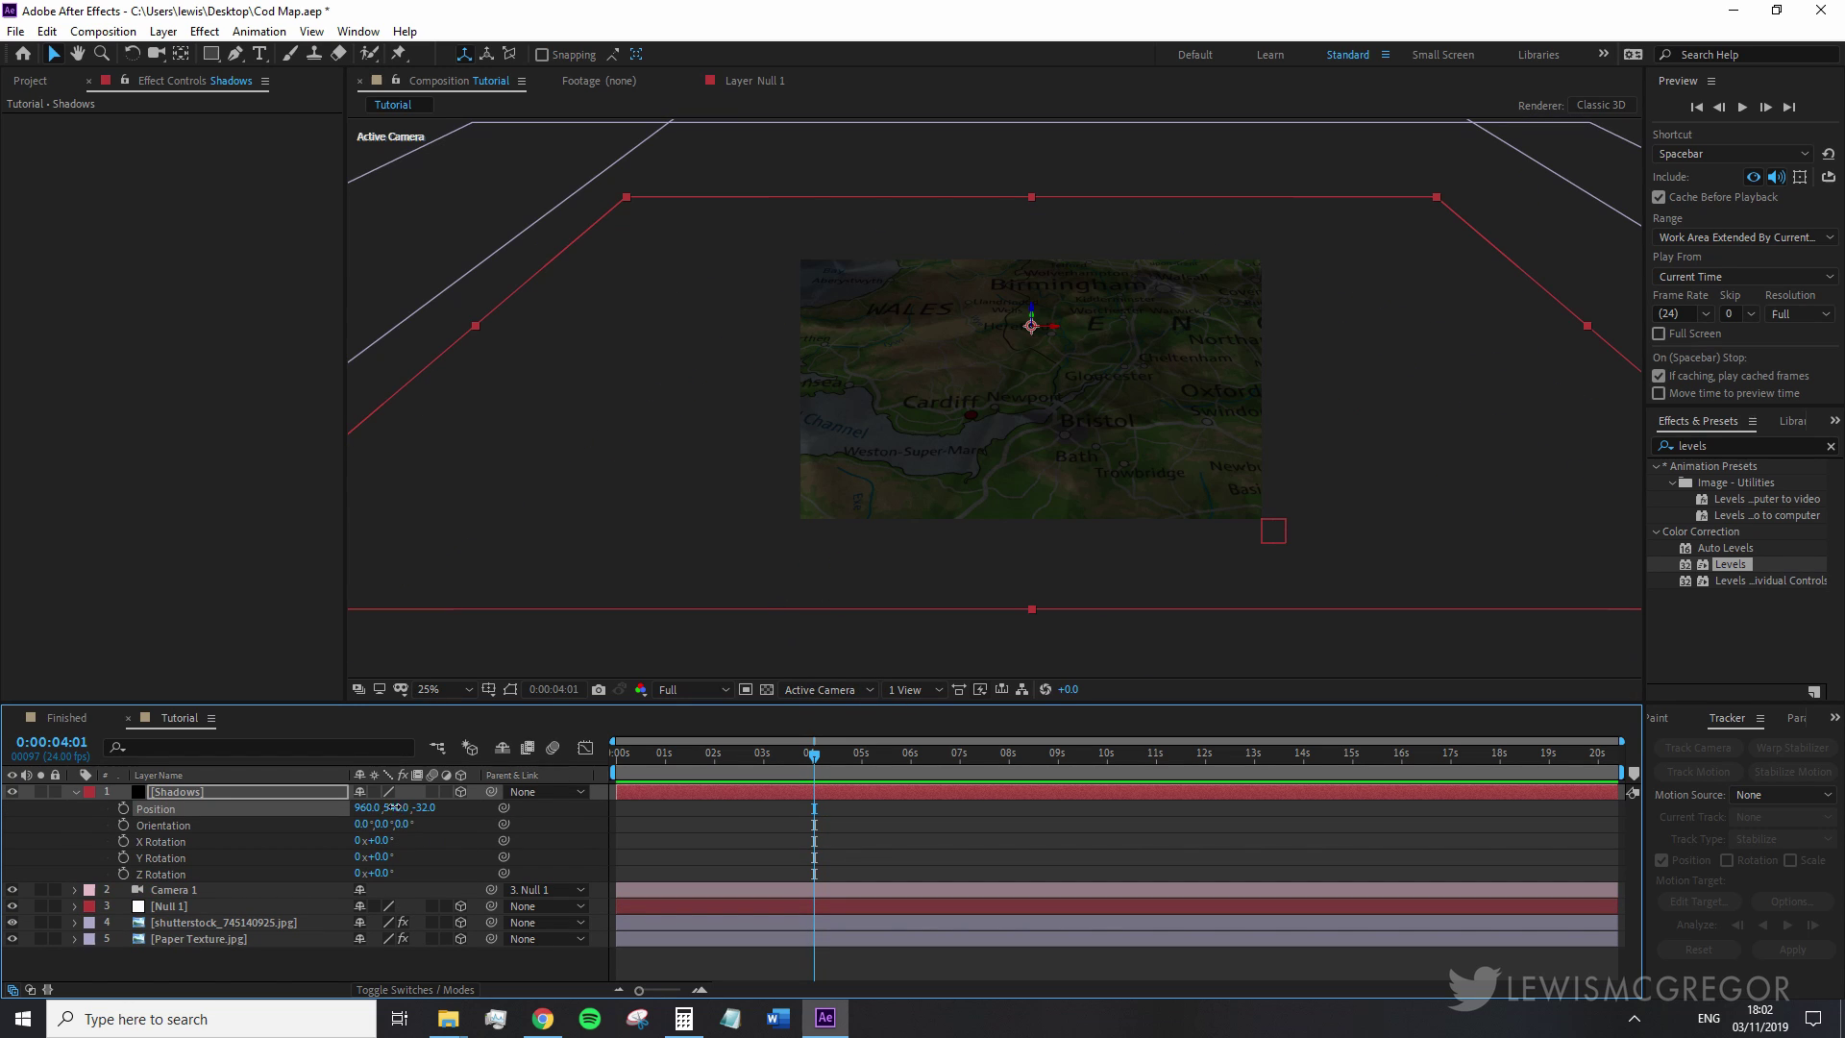
left_click_drag(394, 807, 303, 807)
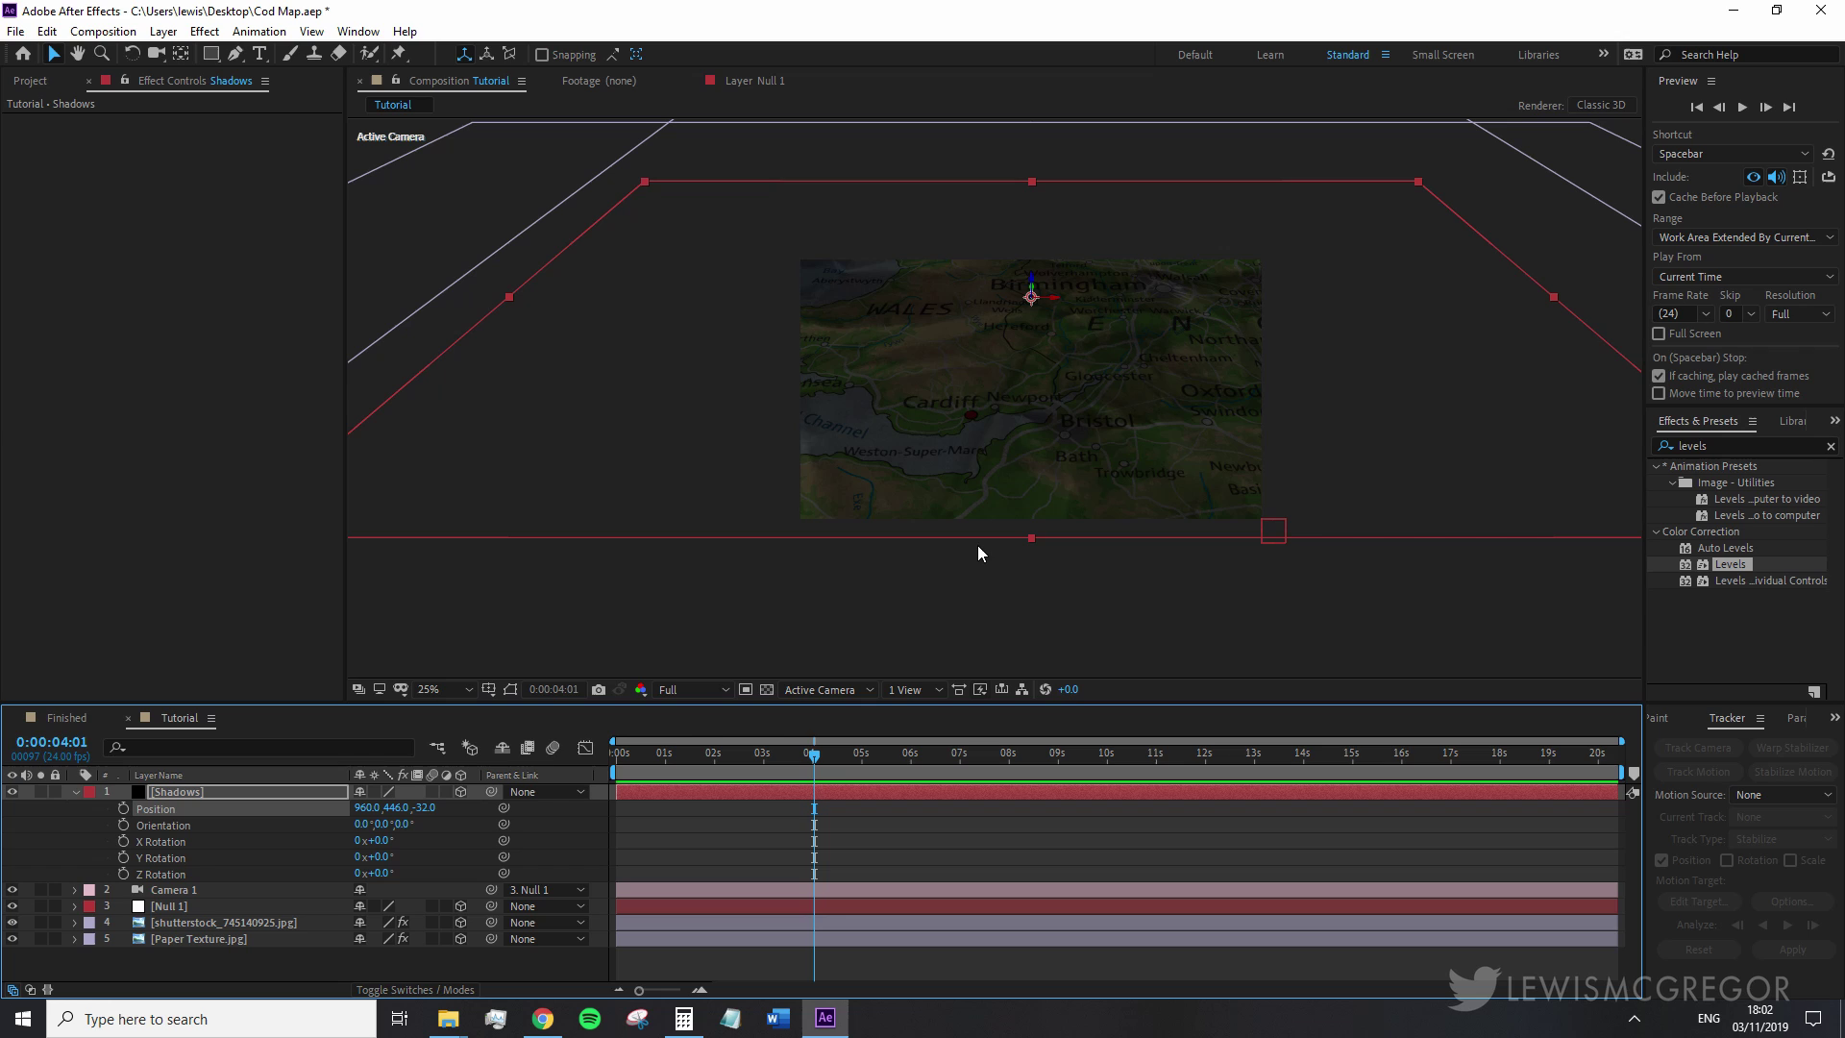
scroll(1095, 591, "up", 2)
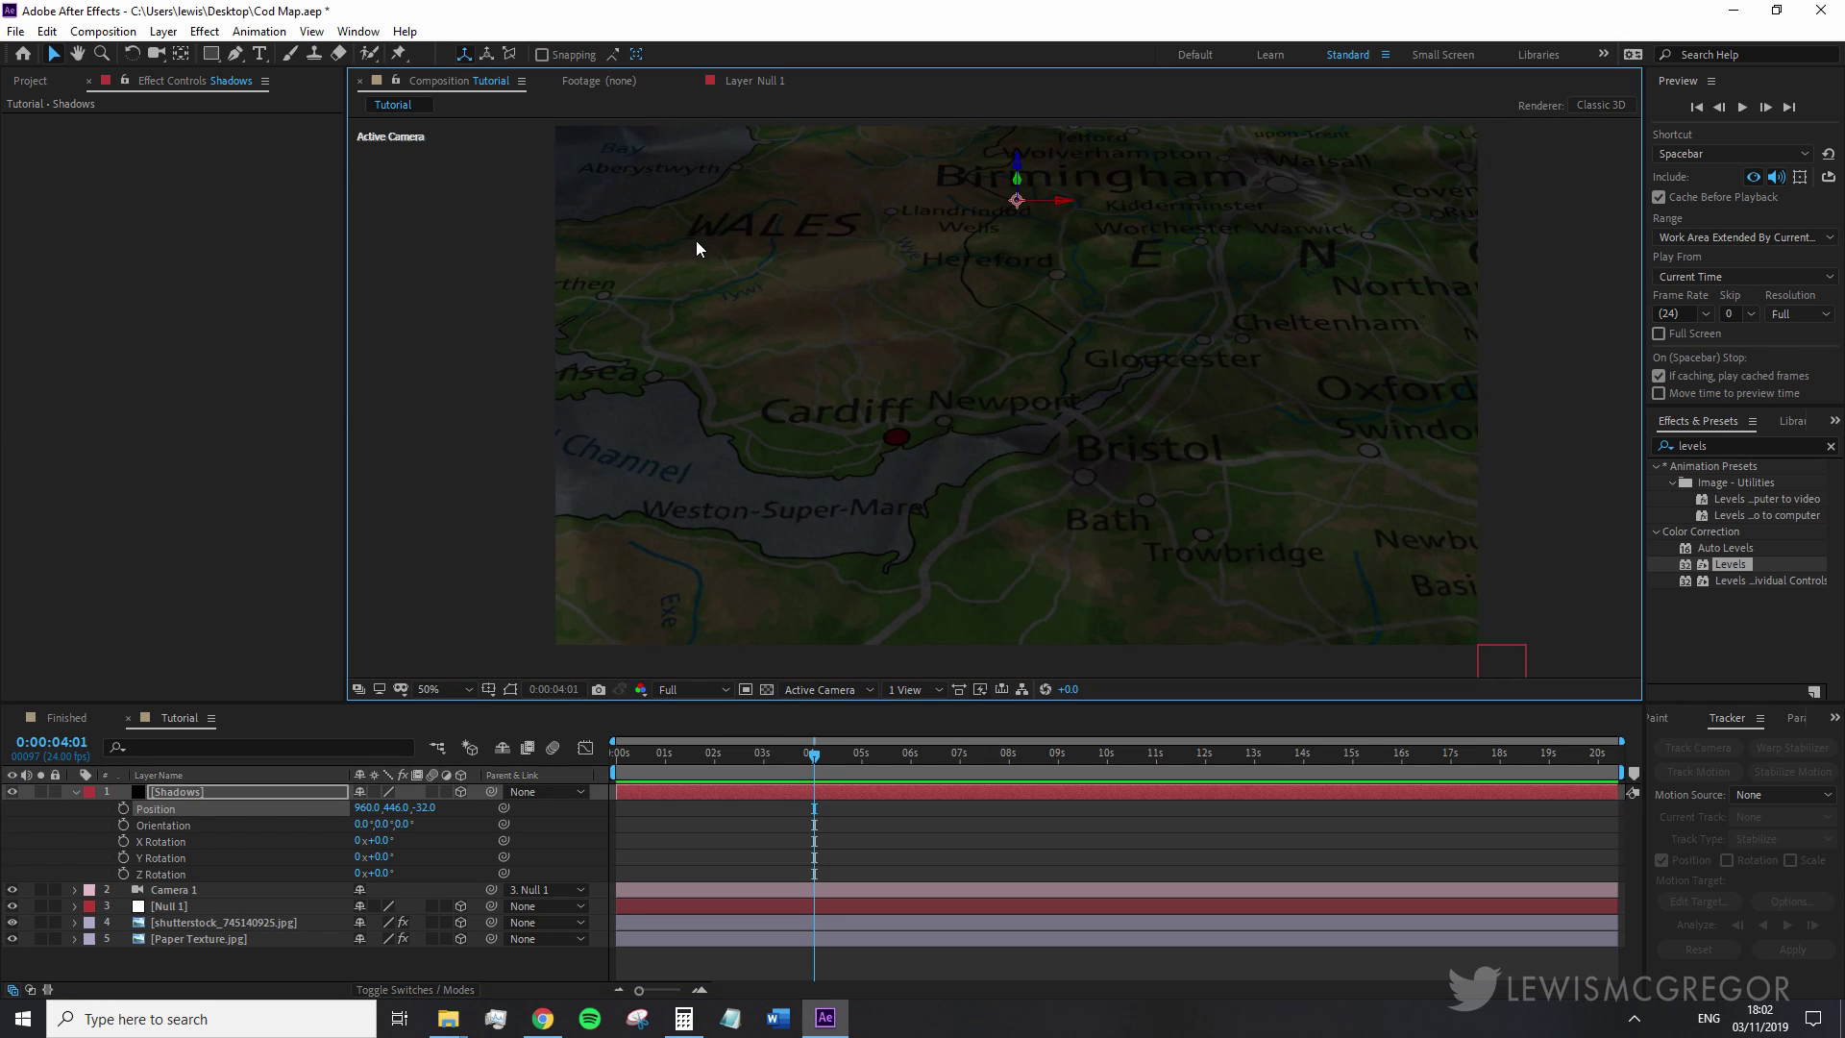
key("comma")
- Draw a closed pen mask on Shadows tracing around the map's bottom, interior and top edges
left_click(237, 55)
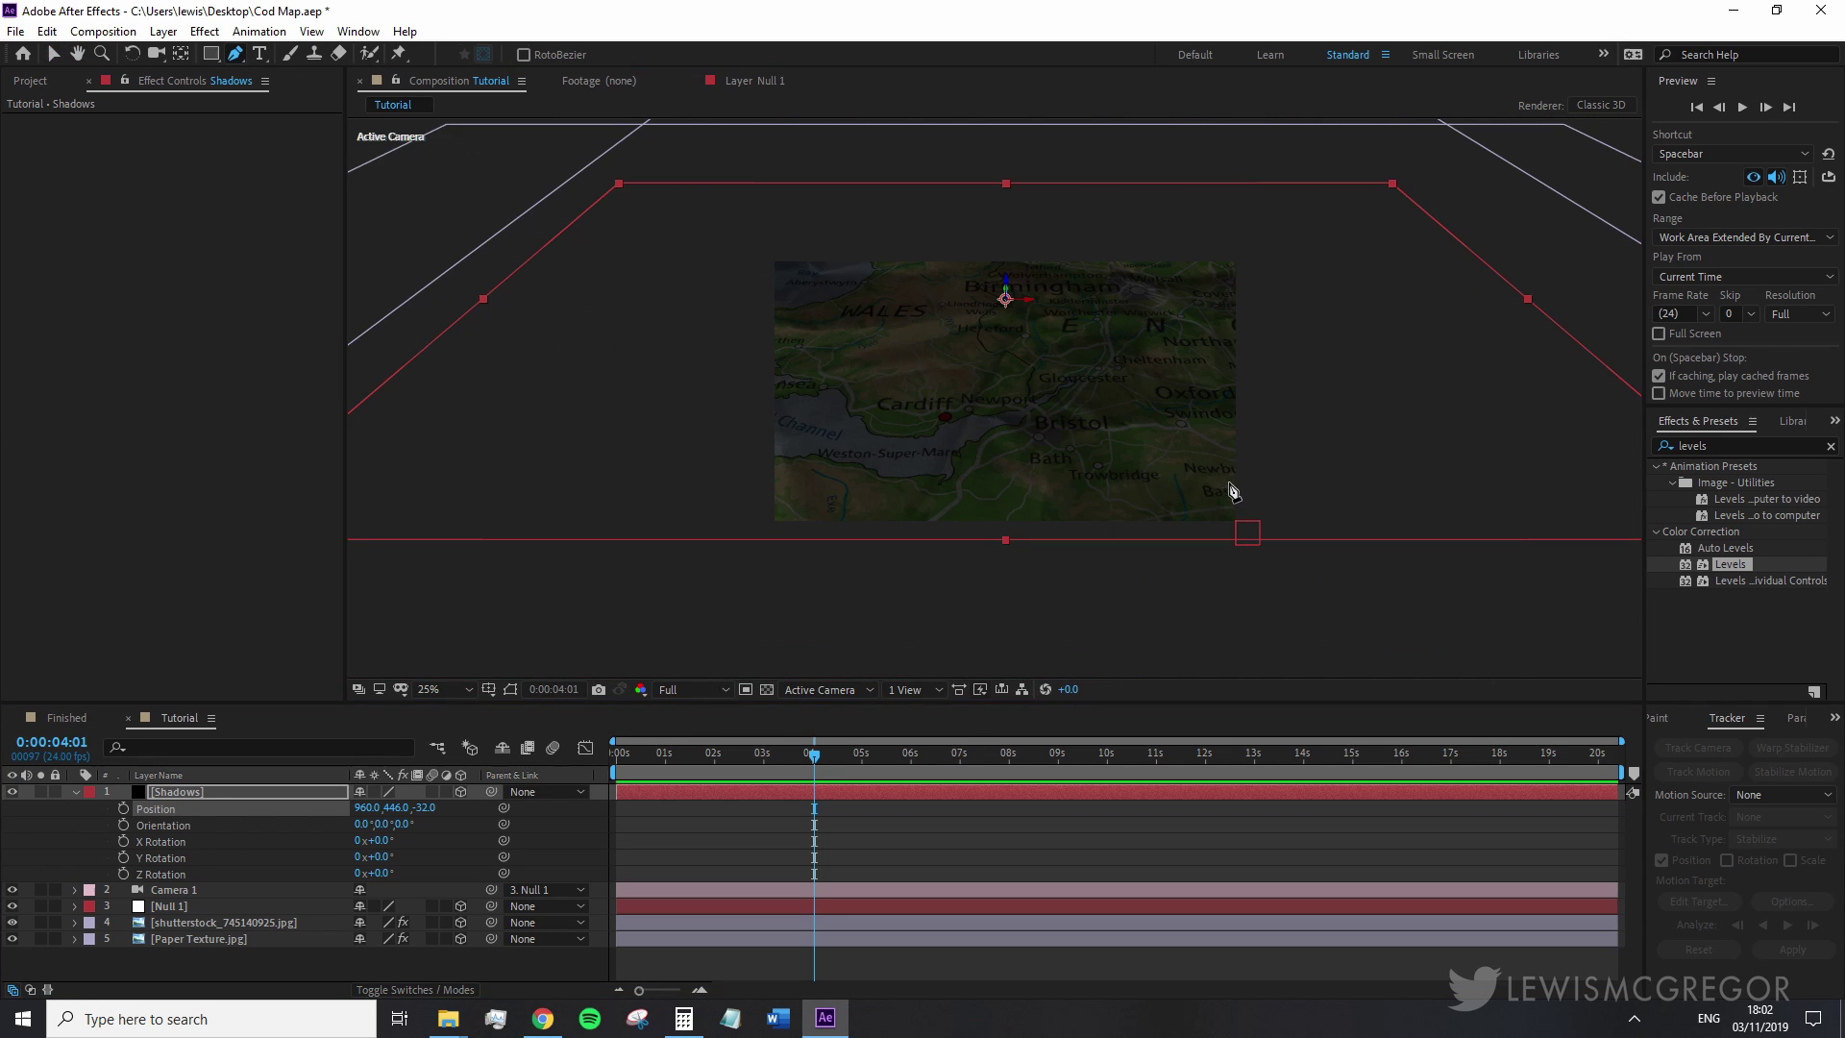
left_click(1210, 468)
left_click(1003, 521)
left_click(907, 535)
left_click(805, 509)
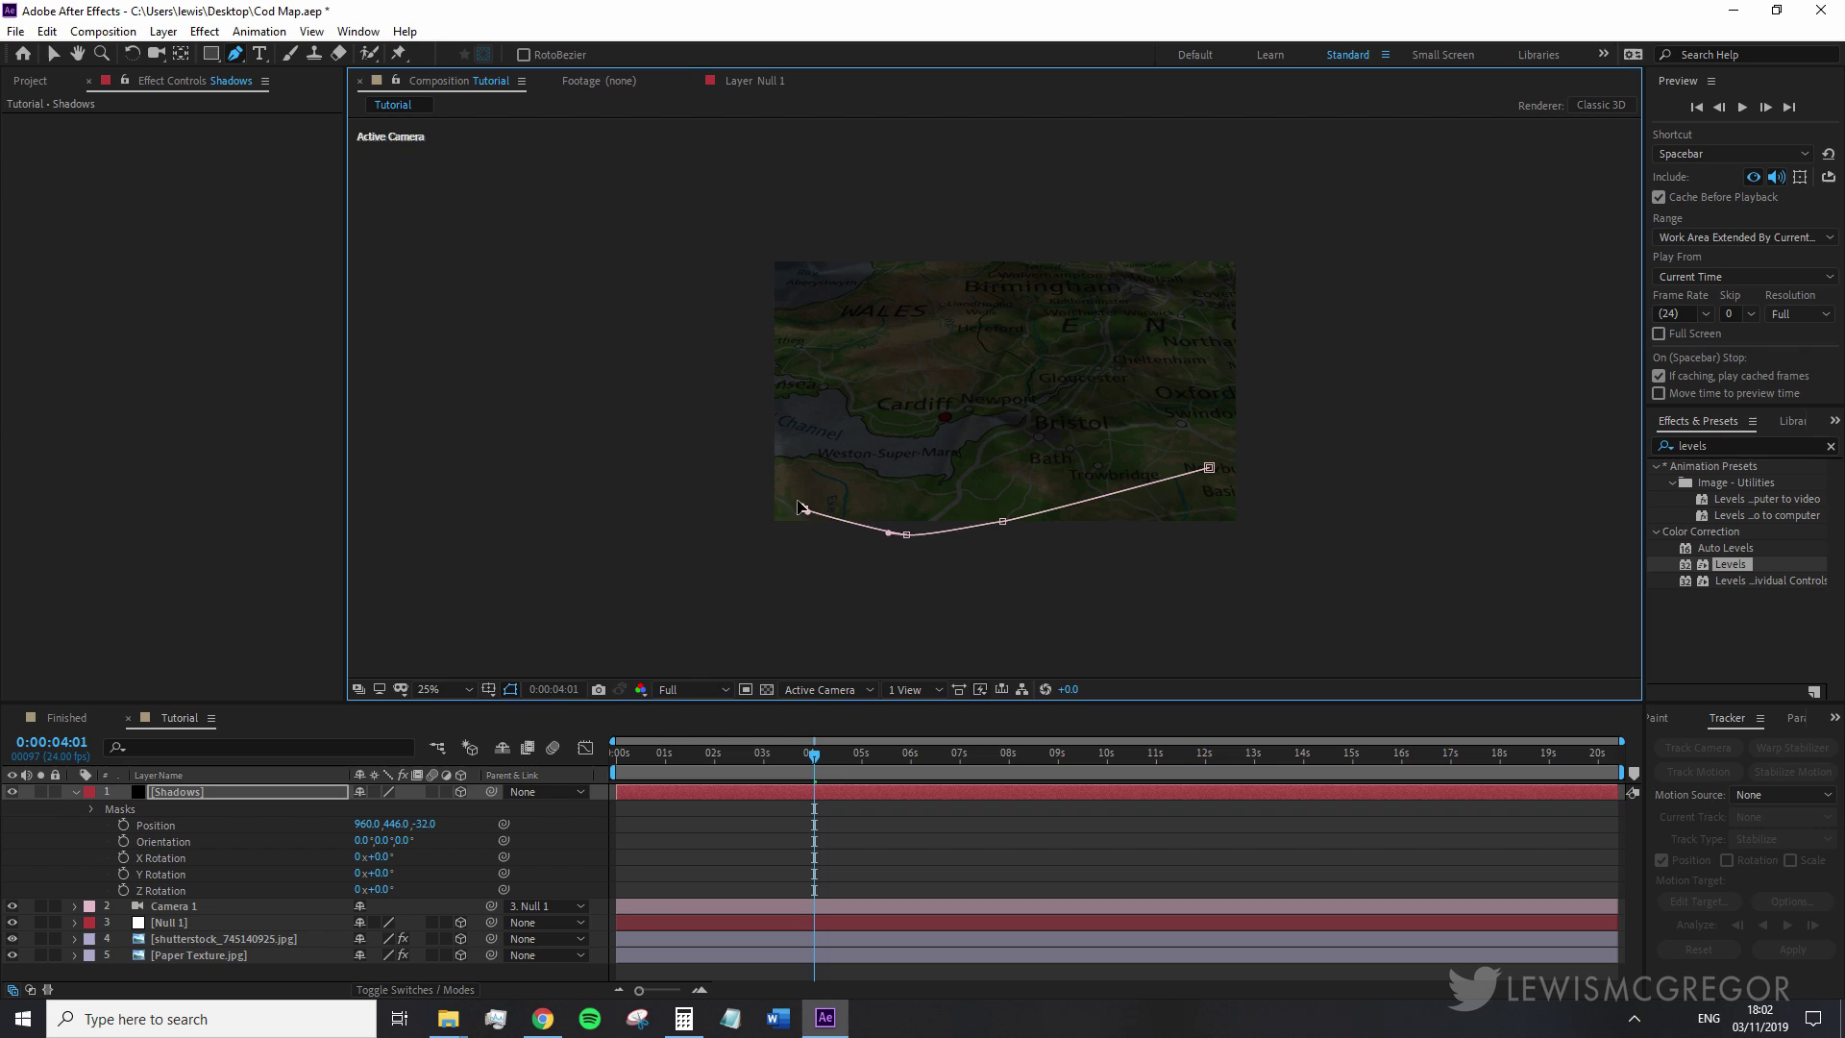
left_click(815, 480)
left_click(897, 480)
left_click_drag(979, 475, 996, 467)
left_click(1086, 426)
left_click(1066, 372)
left_click(954, 372)
left_click(885, 383)
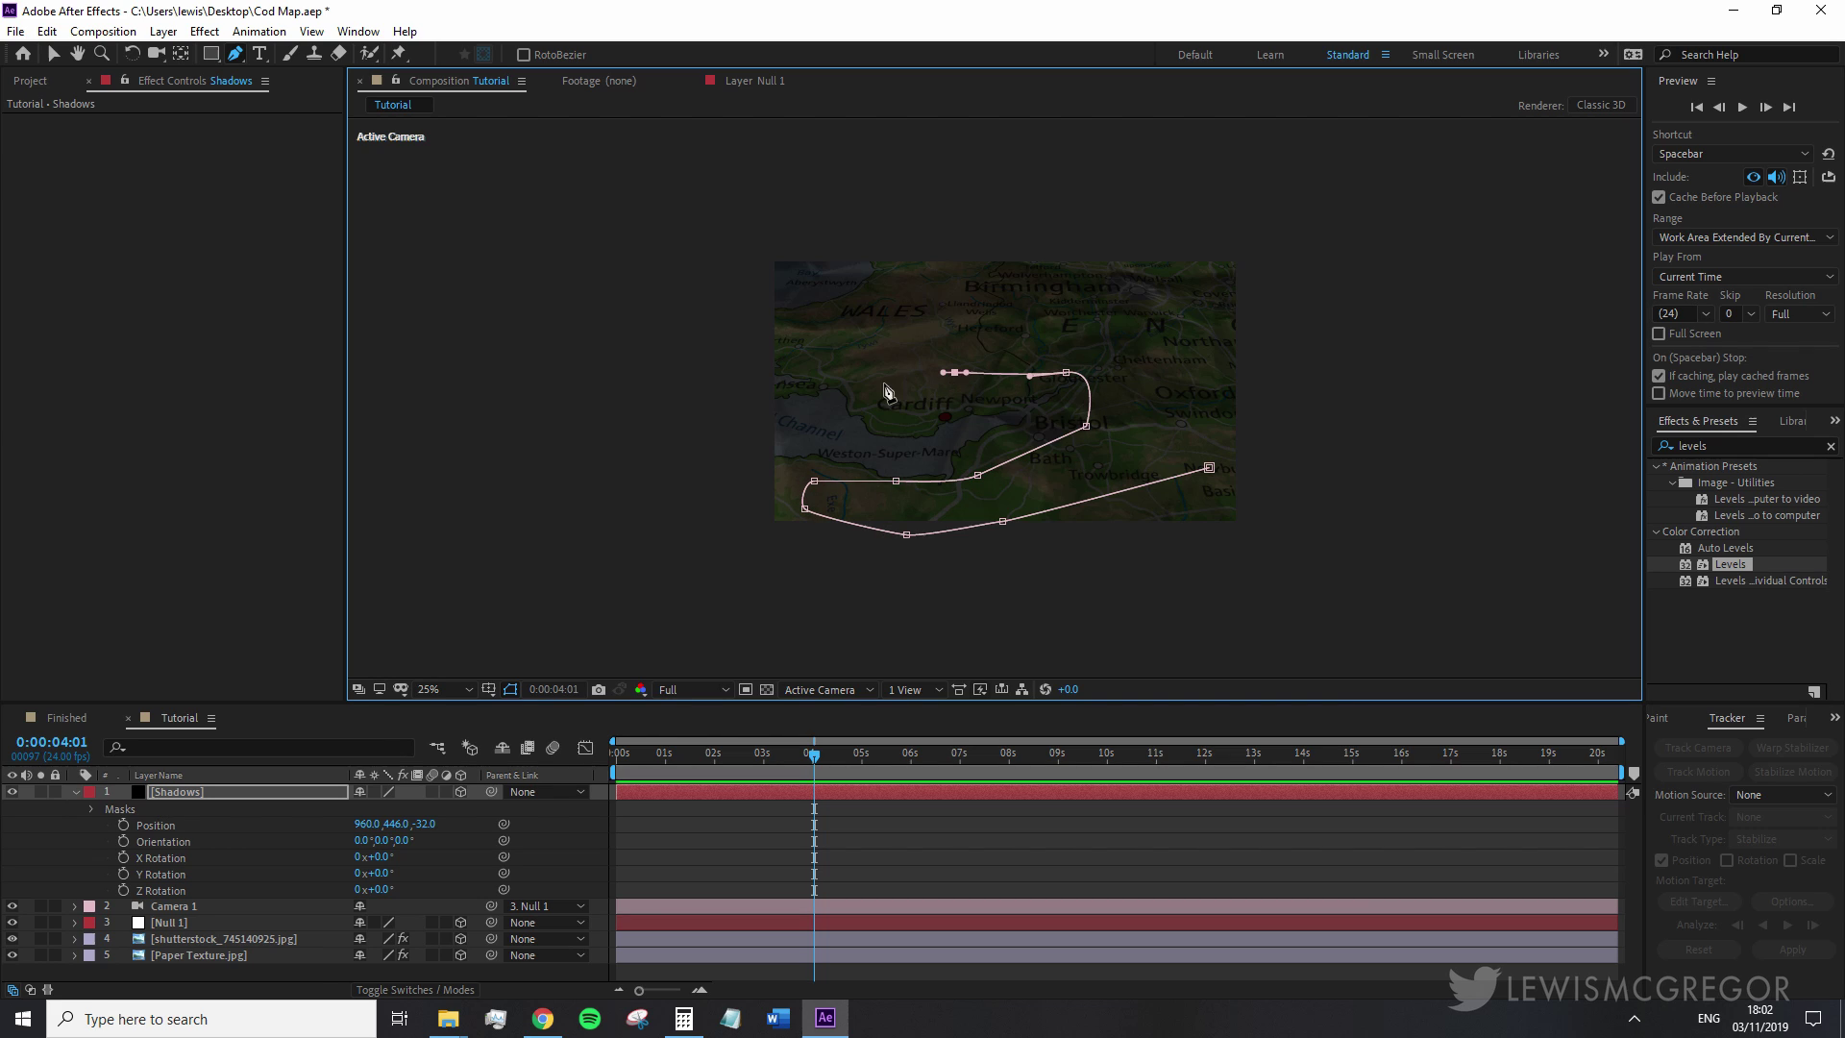
left_click(794, 412)
left_click(731, 376)
left_click_drag(815, 293, 844, 293)
left_click(945, 302)
left_click(1049, 315)
left_click(1002, 259)
left_click(803, 229)
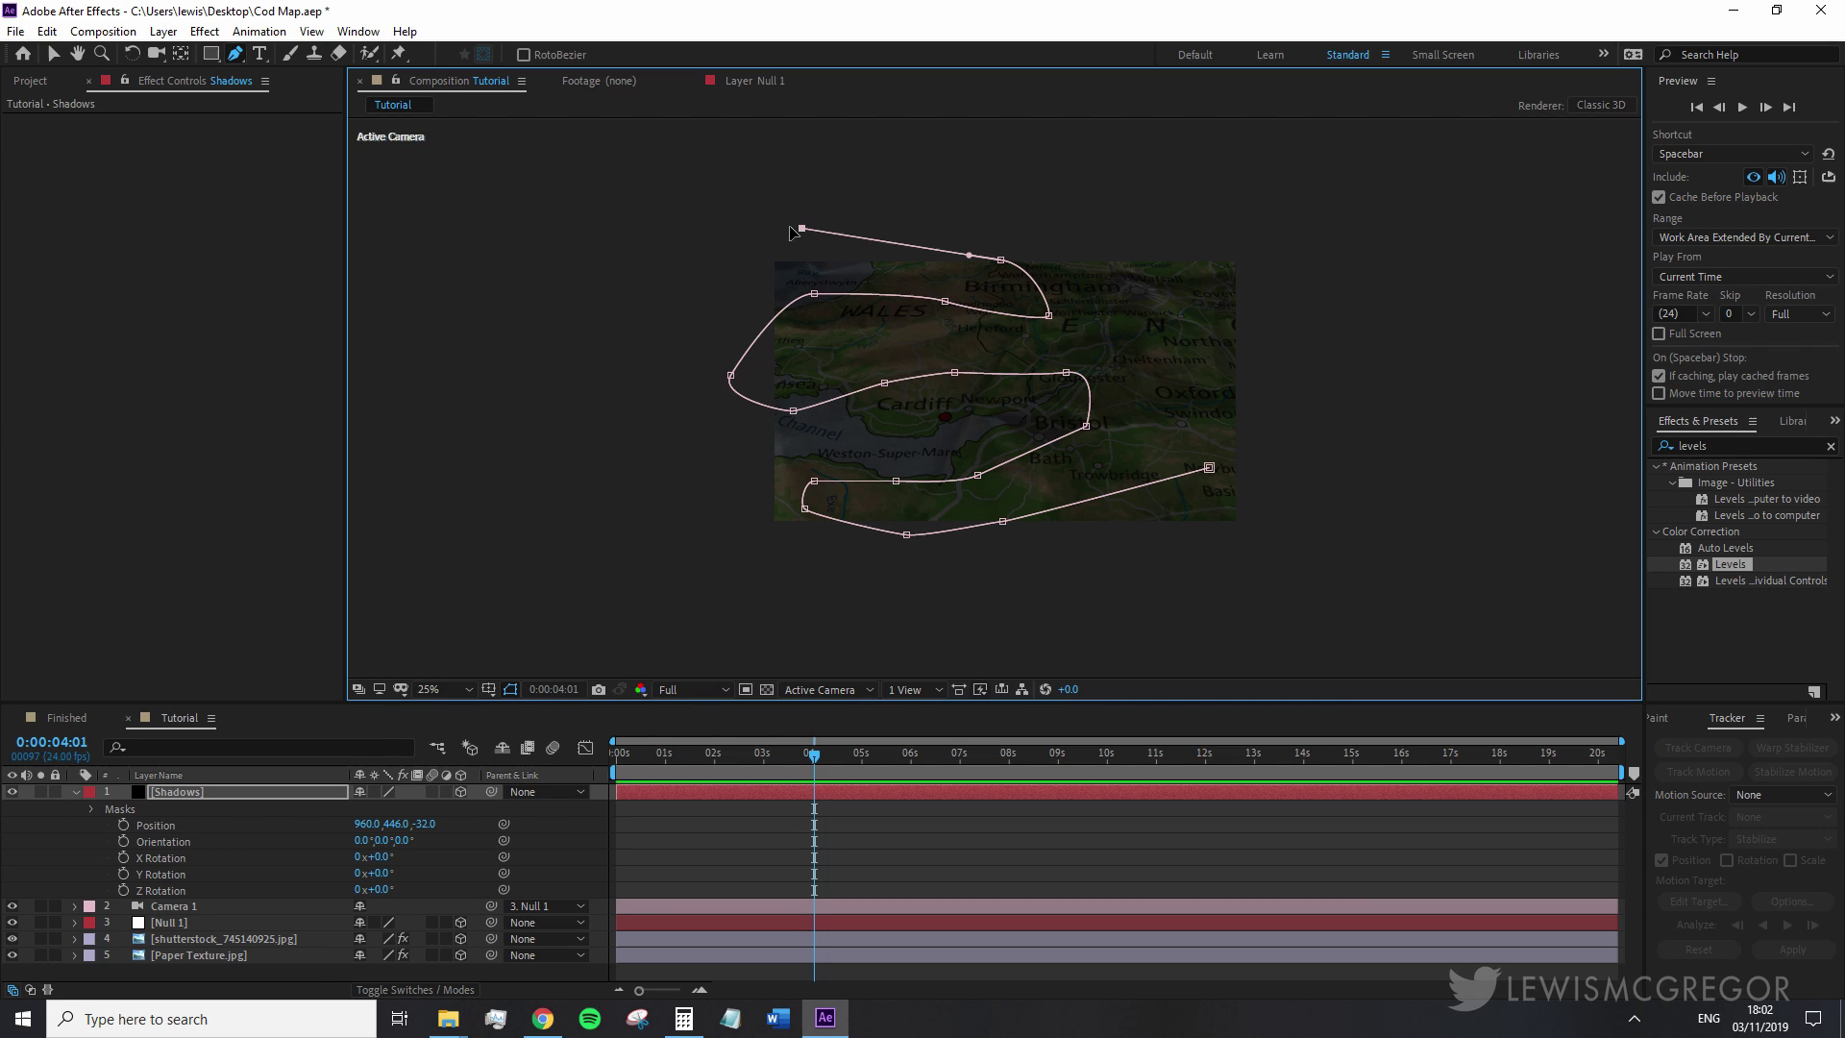
left_click(728, 171)
left_click(876, 171)
left_click_drag(1008, 204, 1027, 215)
left_click(1141, 252)
left_click(1305, 260)
left_click(1353, 329)
left_click(1325, 541)
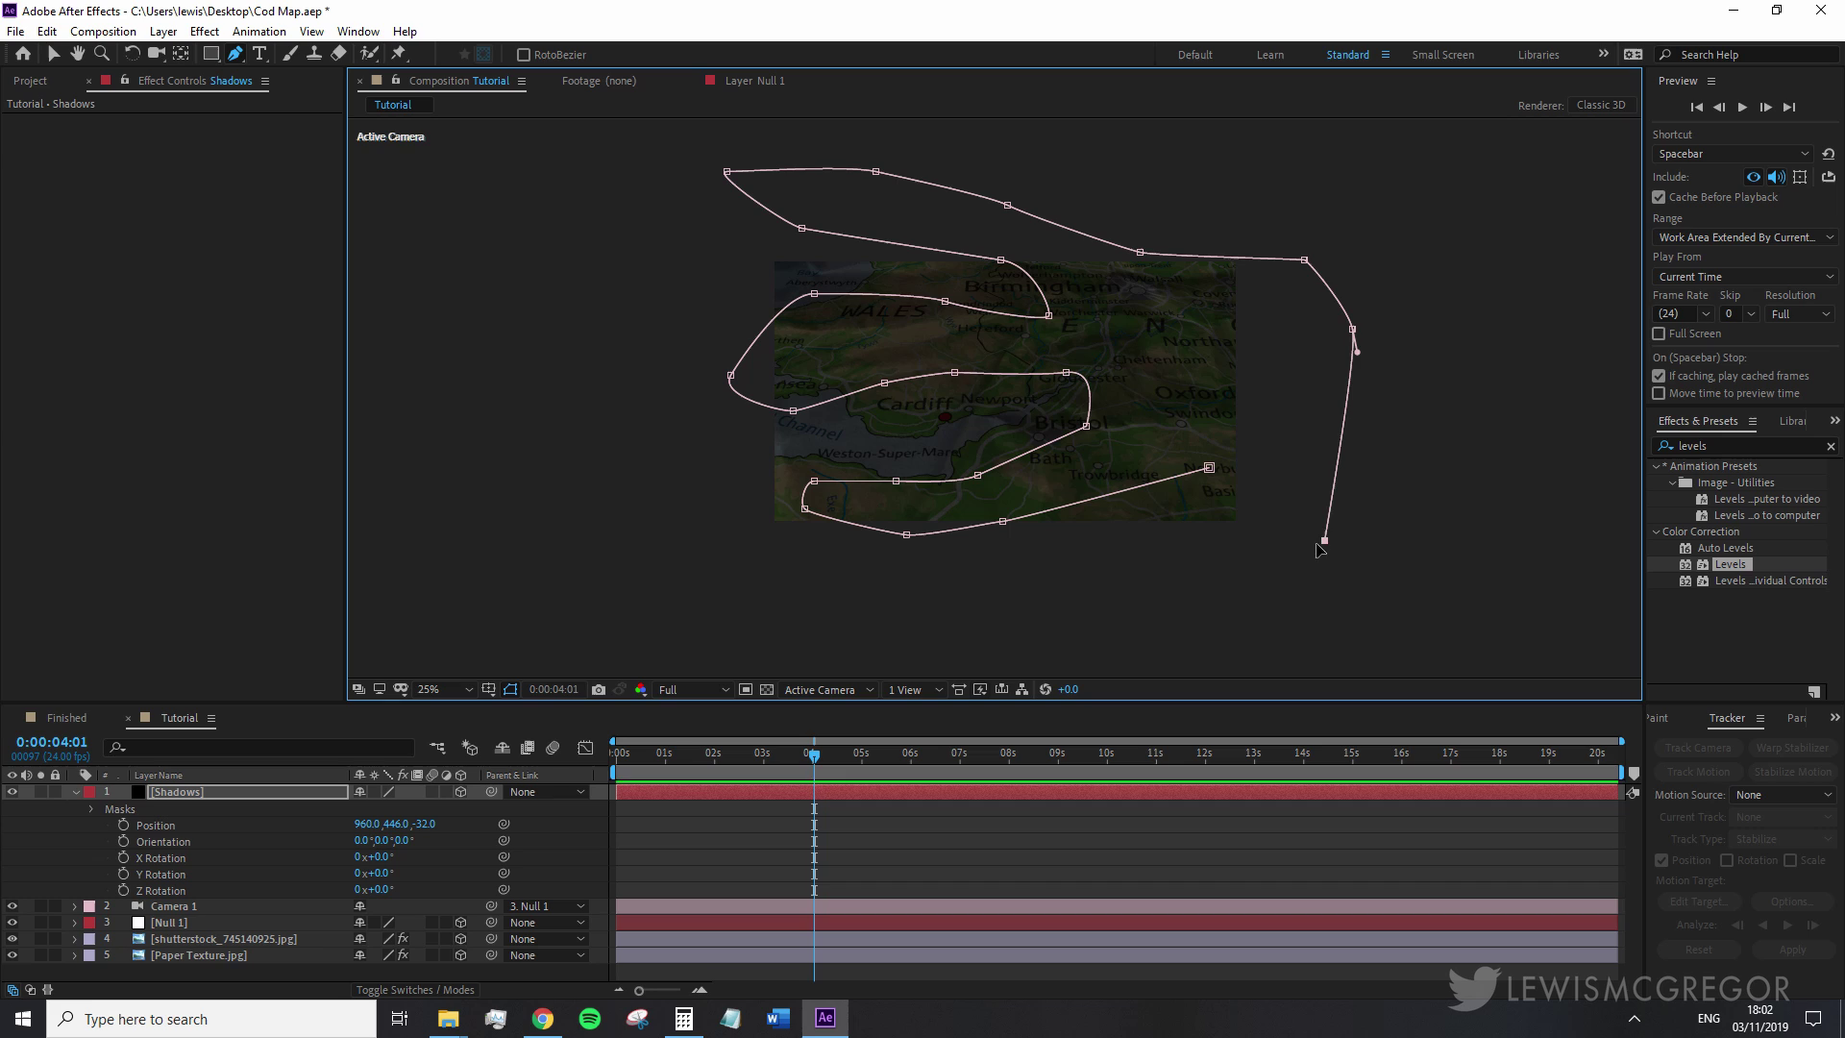
left_click(1234, 543)
left_click(1209, 468)
- Set the Shadows mask feather to 50 pixels
key("t")
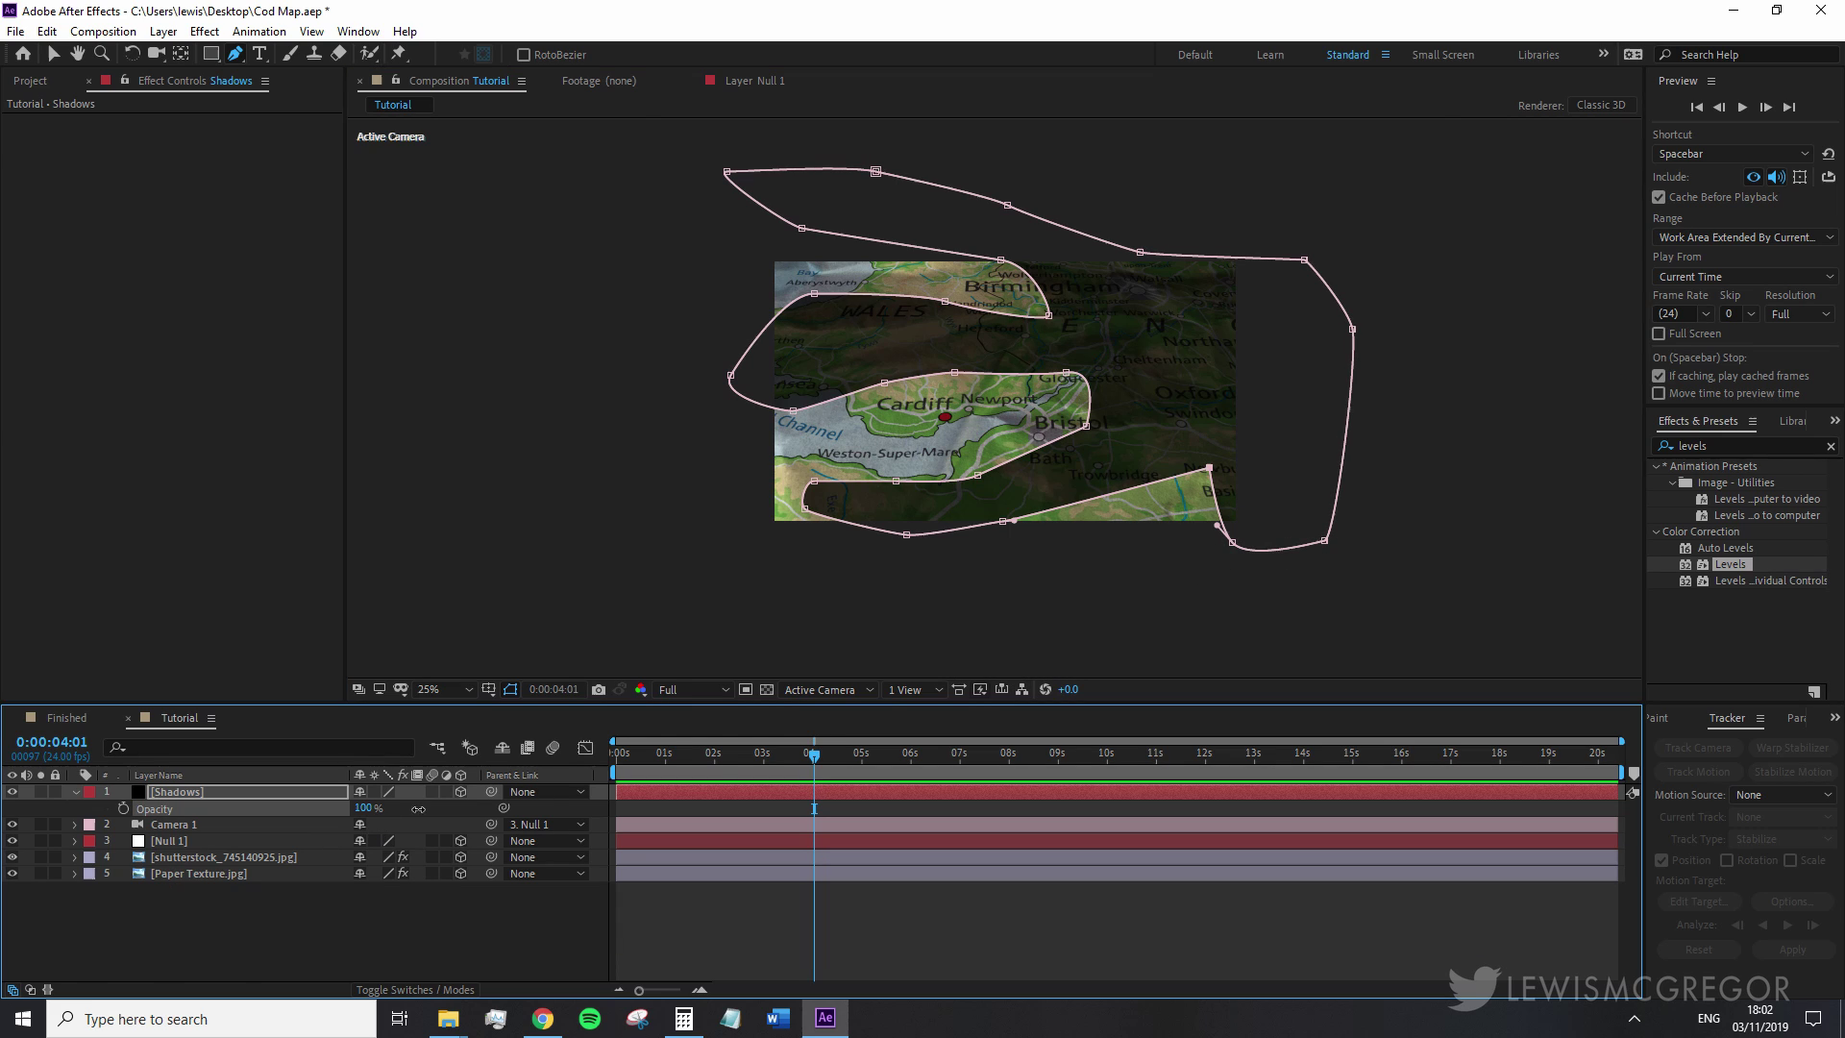
left_click(383, 920)
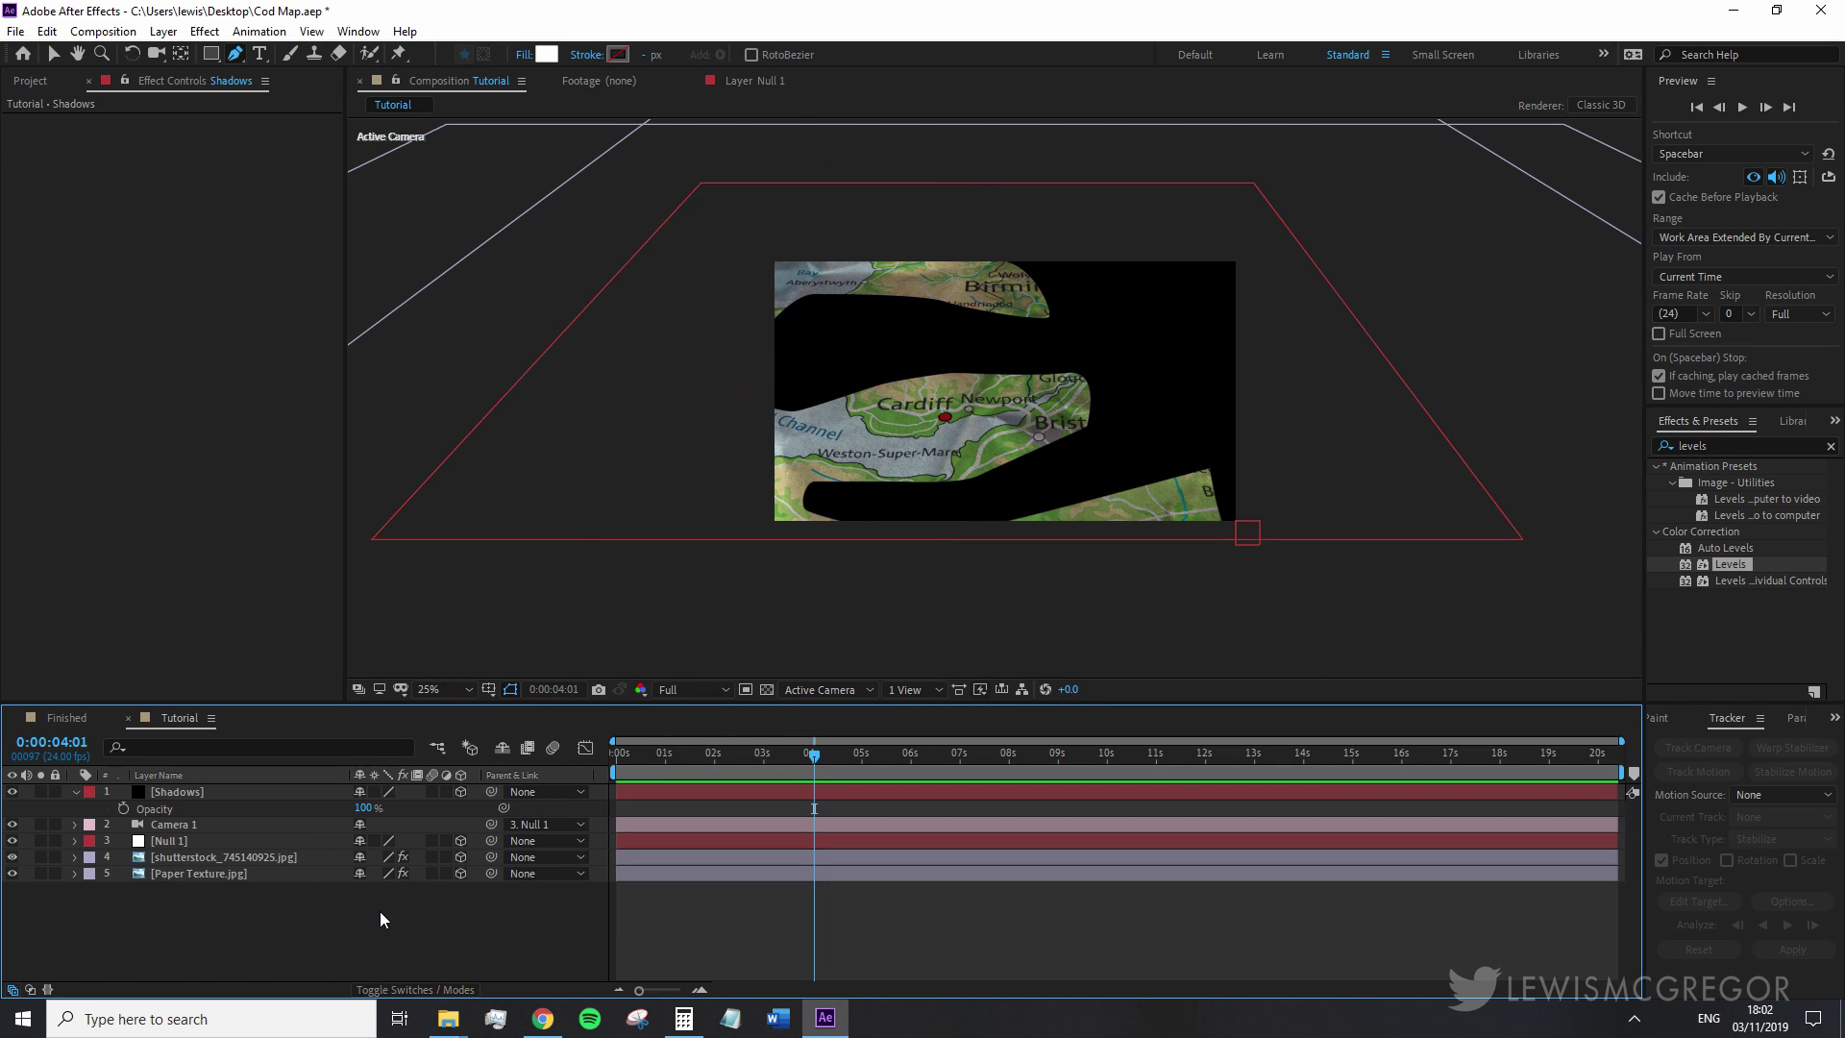
left_click(205, 788)
key("f")
left_click(379, 823)
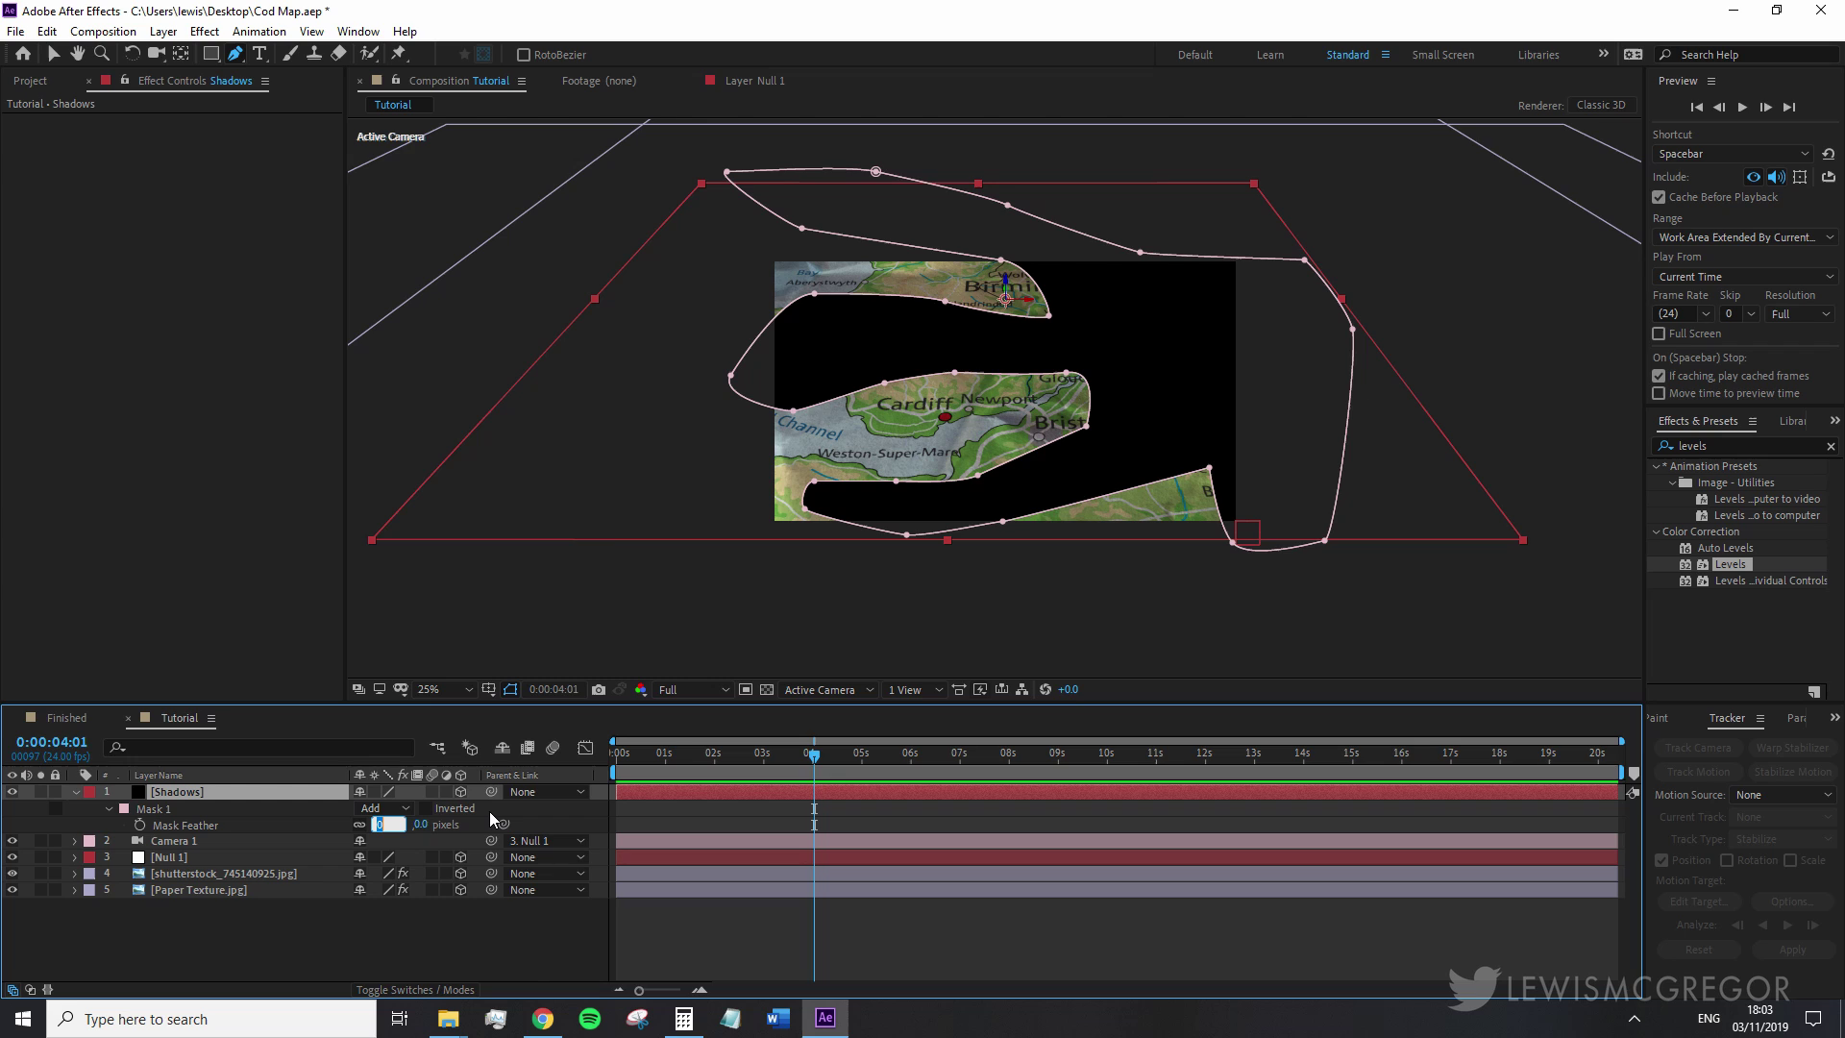
type("50")
key("Return")
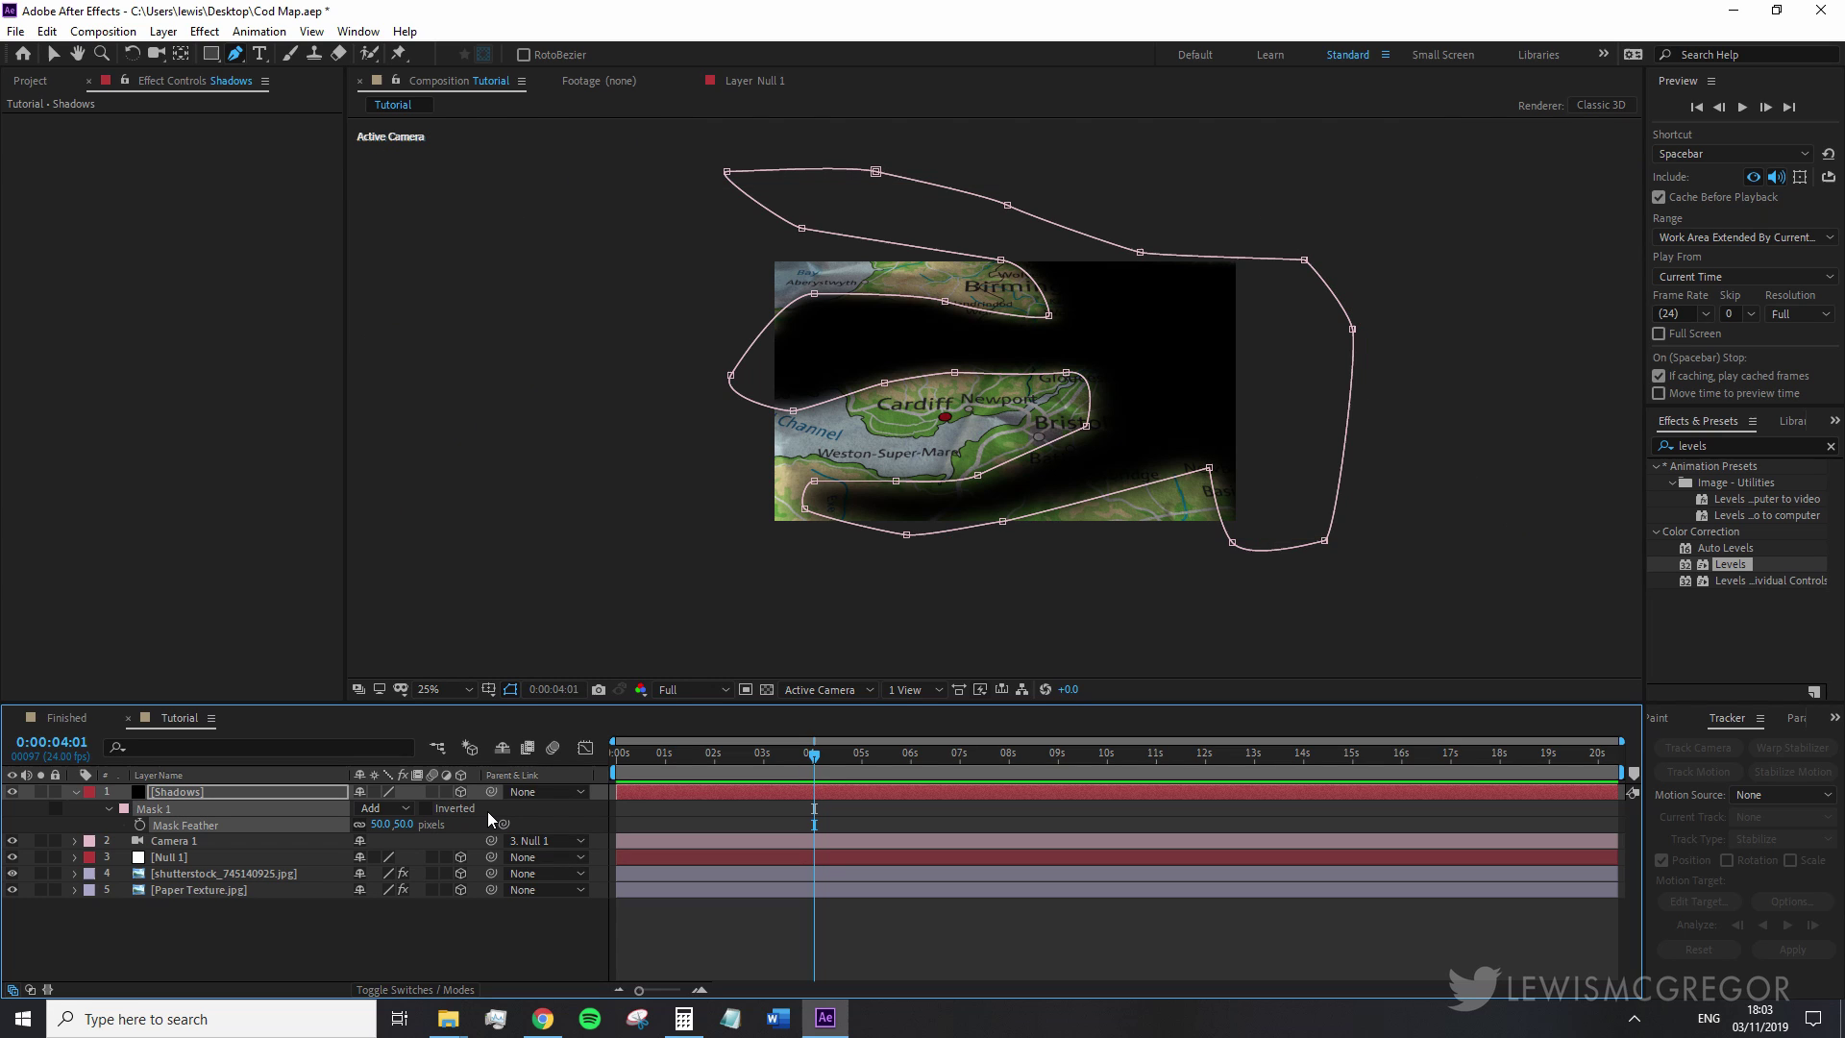
- Lower the Shadows layer opacity to 65% and view the composition at 50%
key("t")
left_click(364, 808)
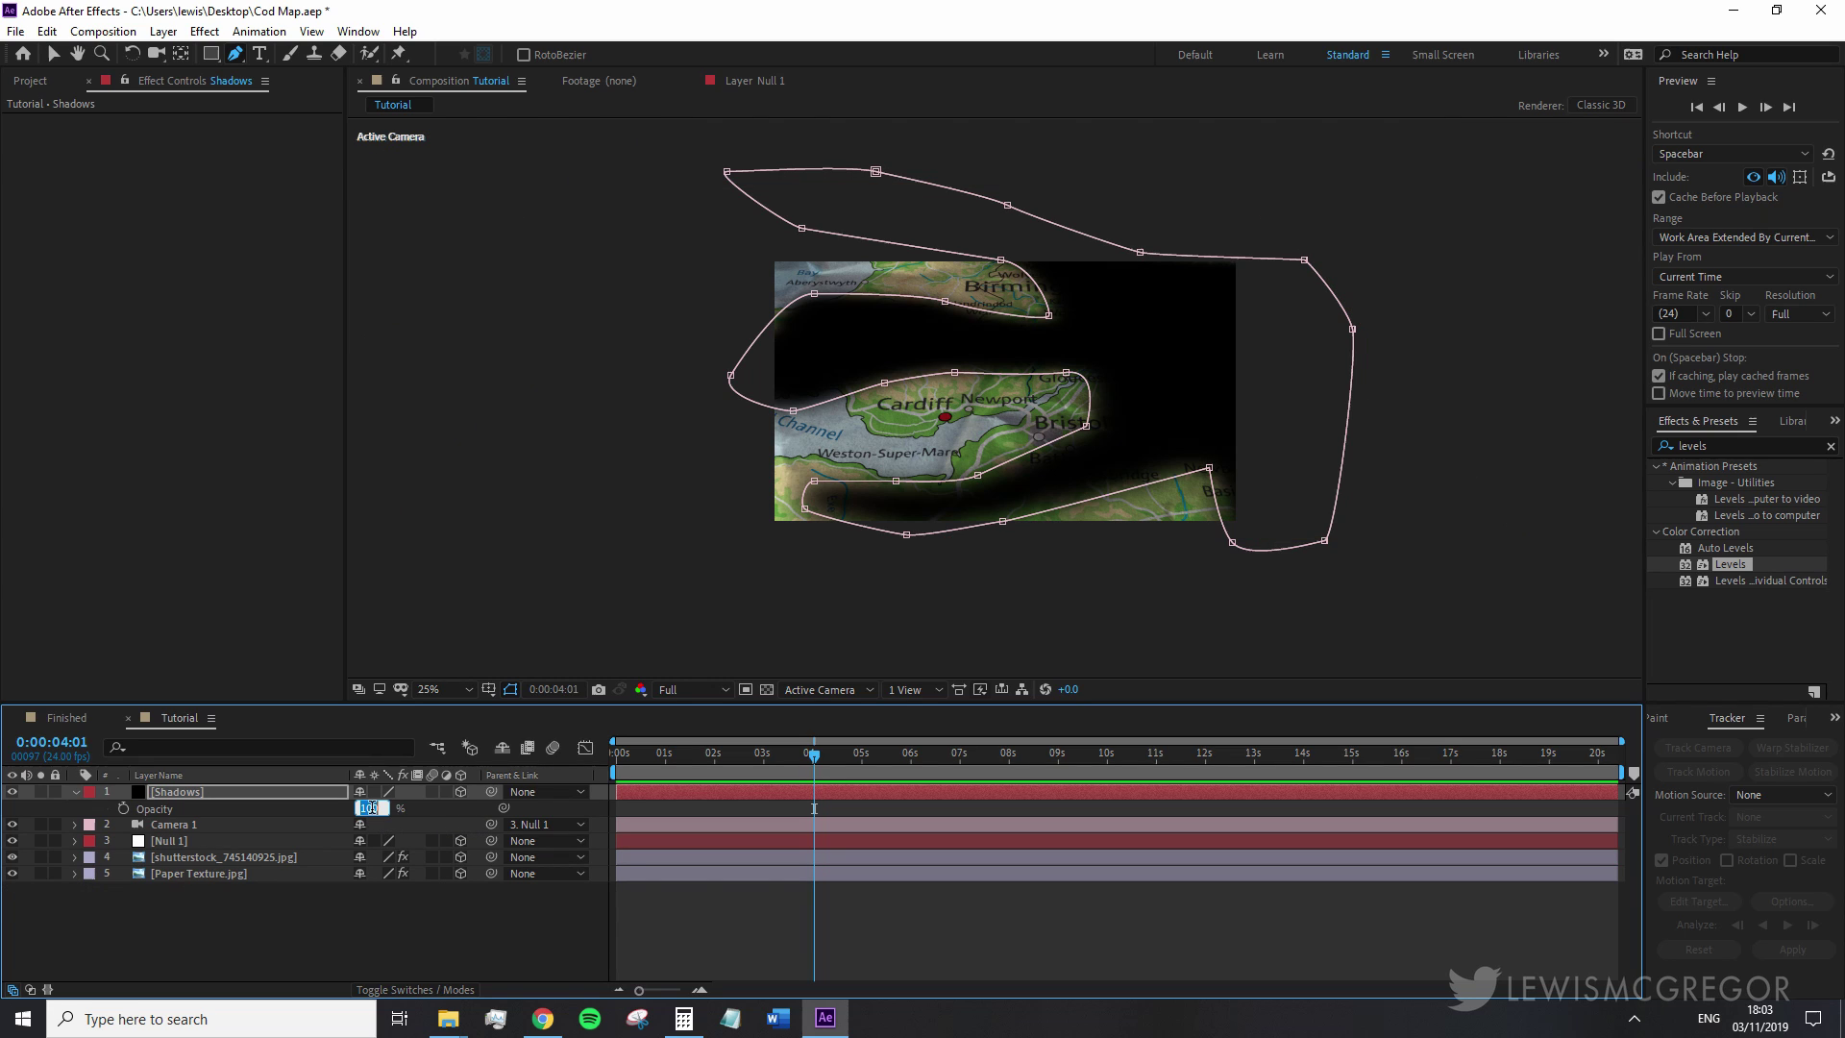
type("65")
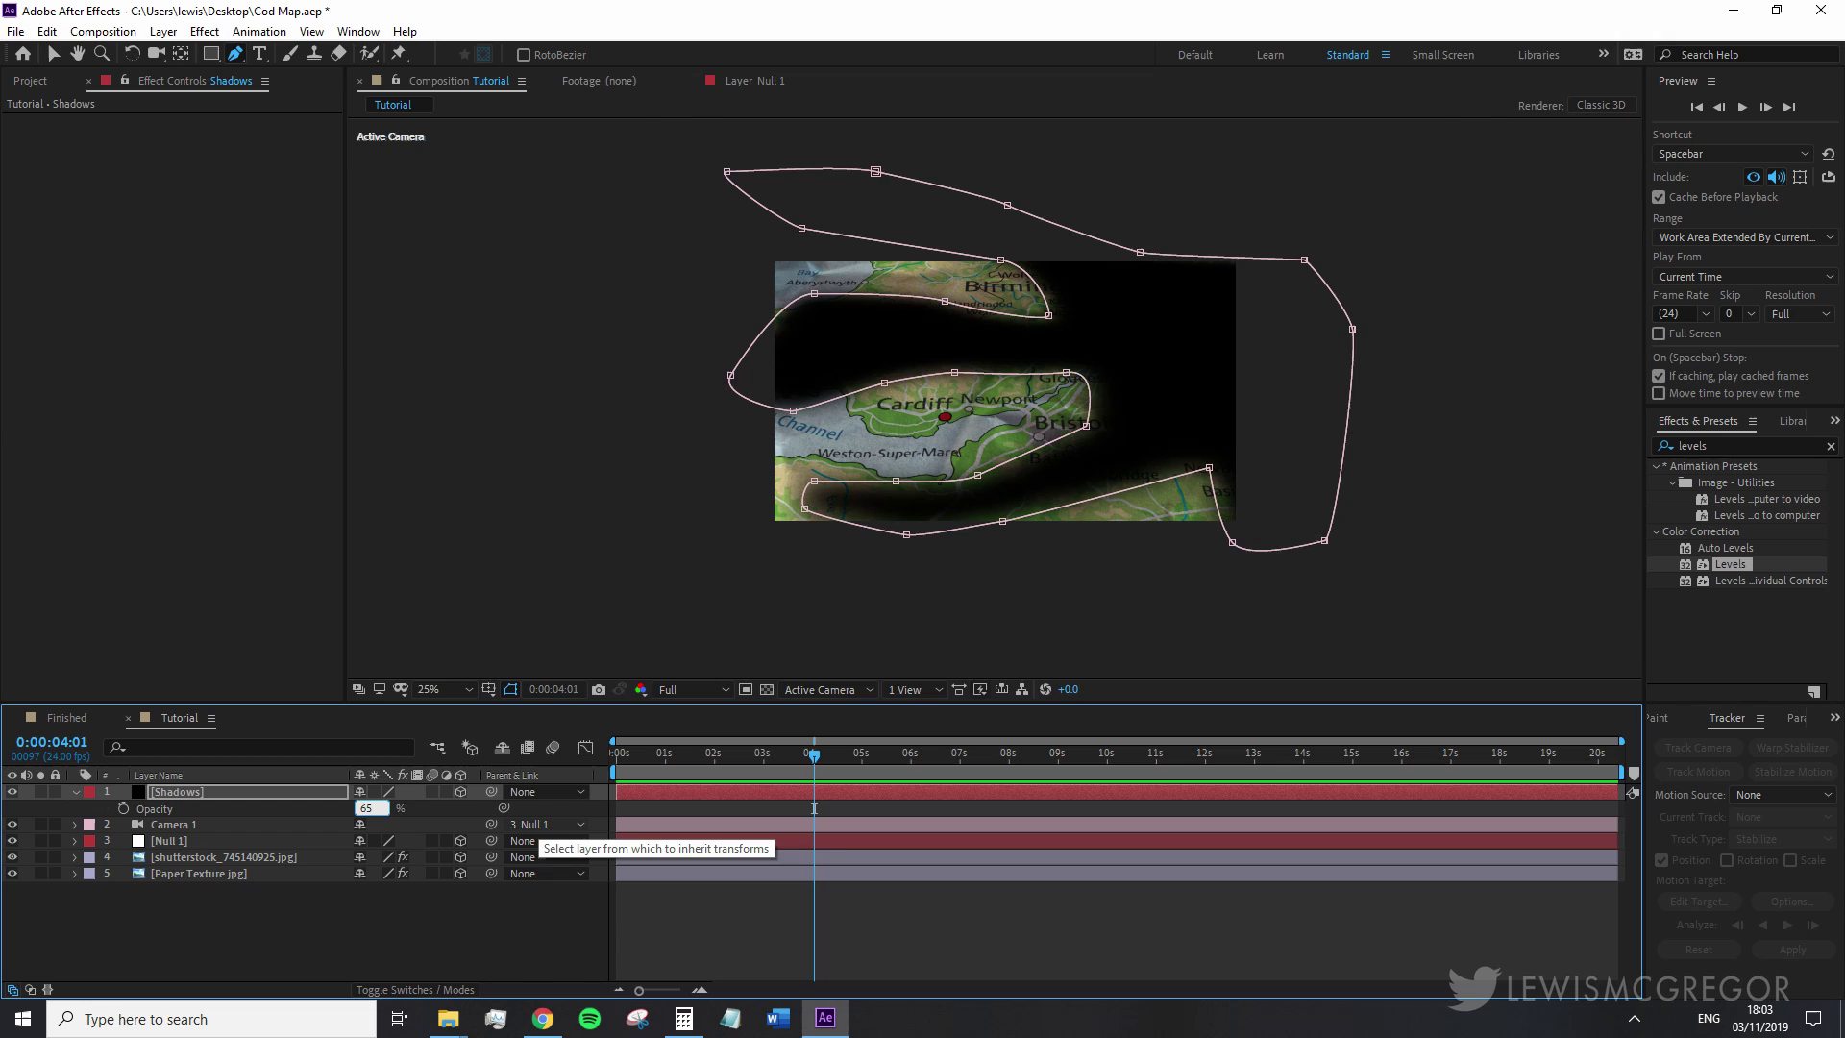
key("Return")
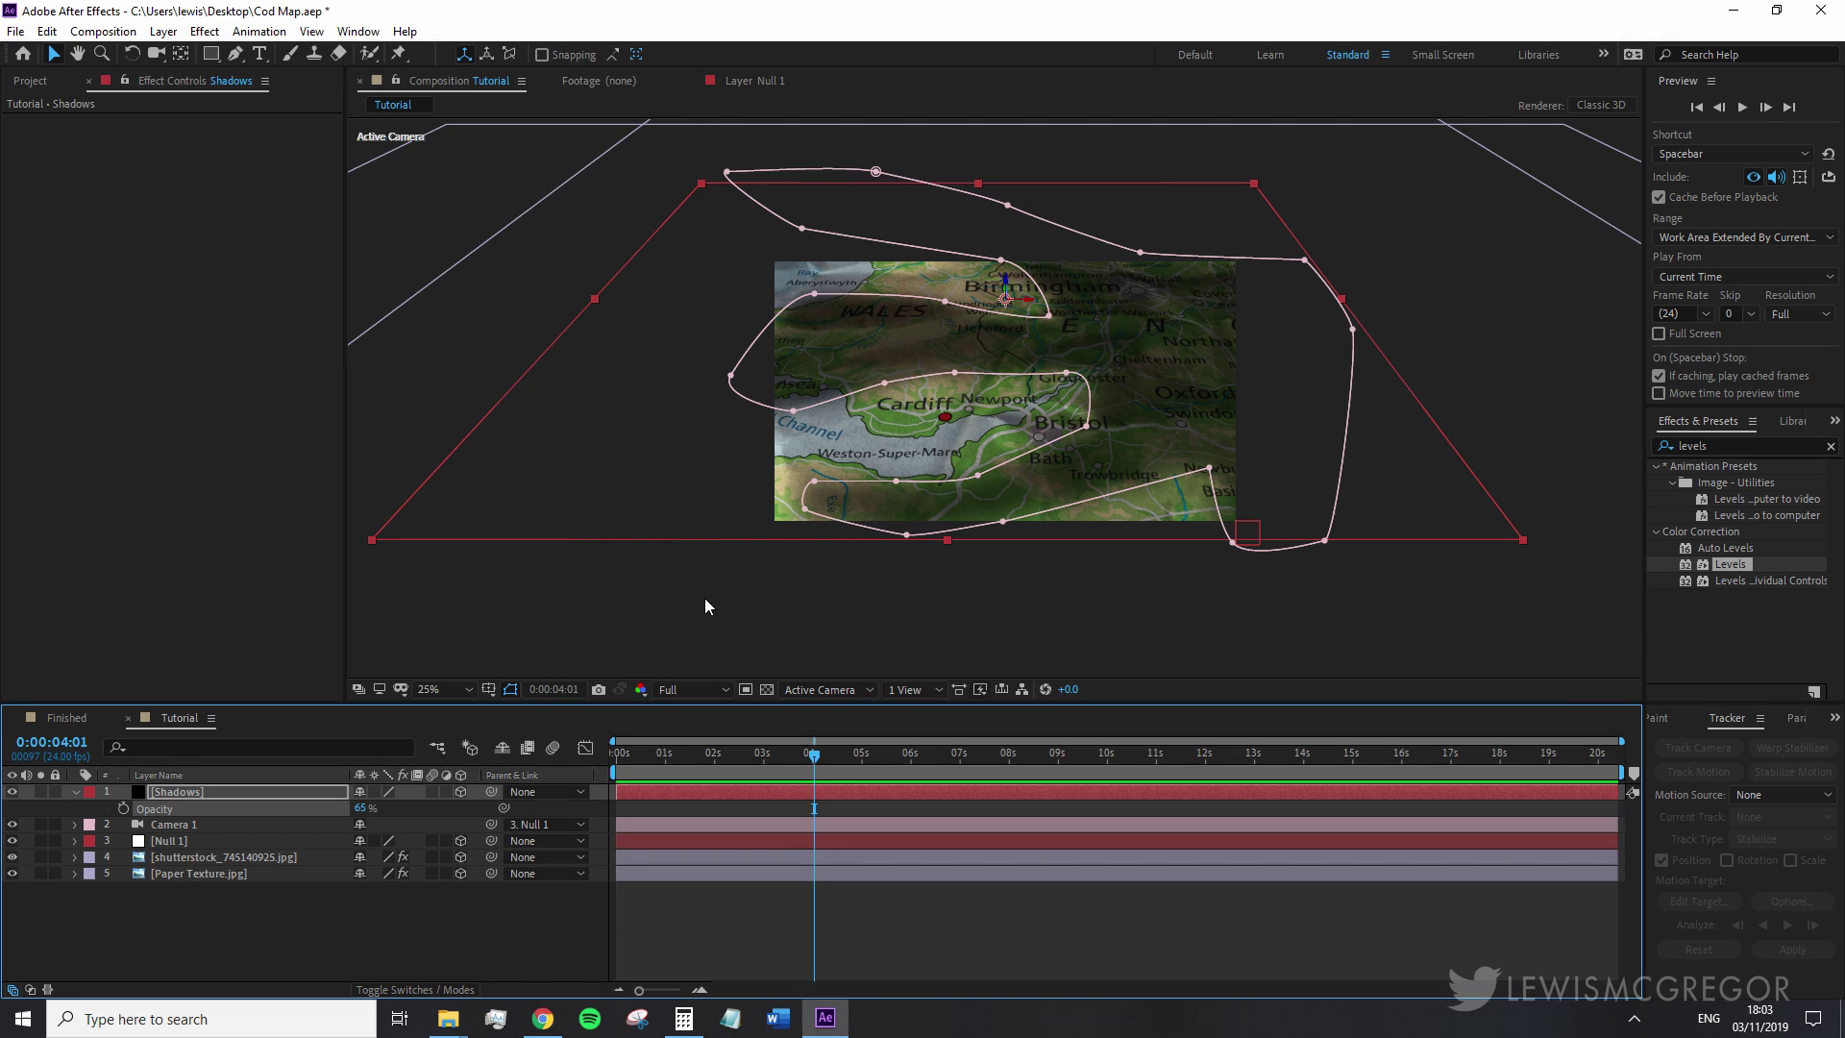
left_click(706, 606)
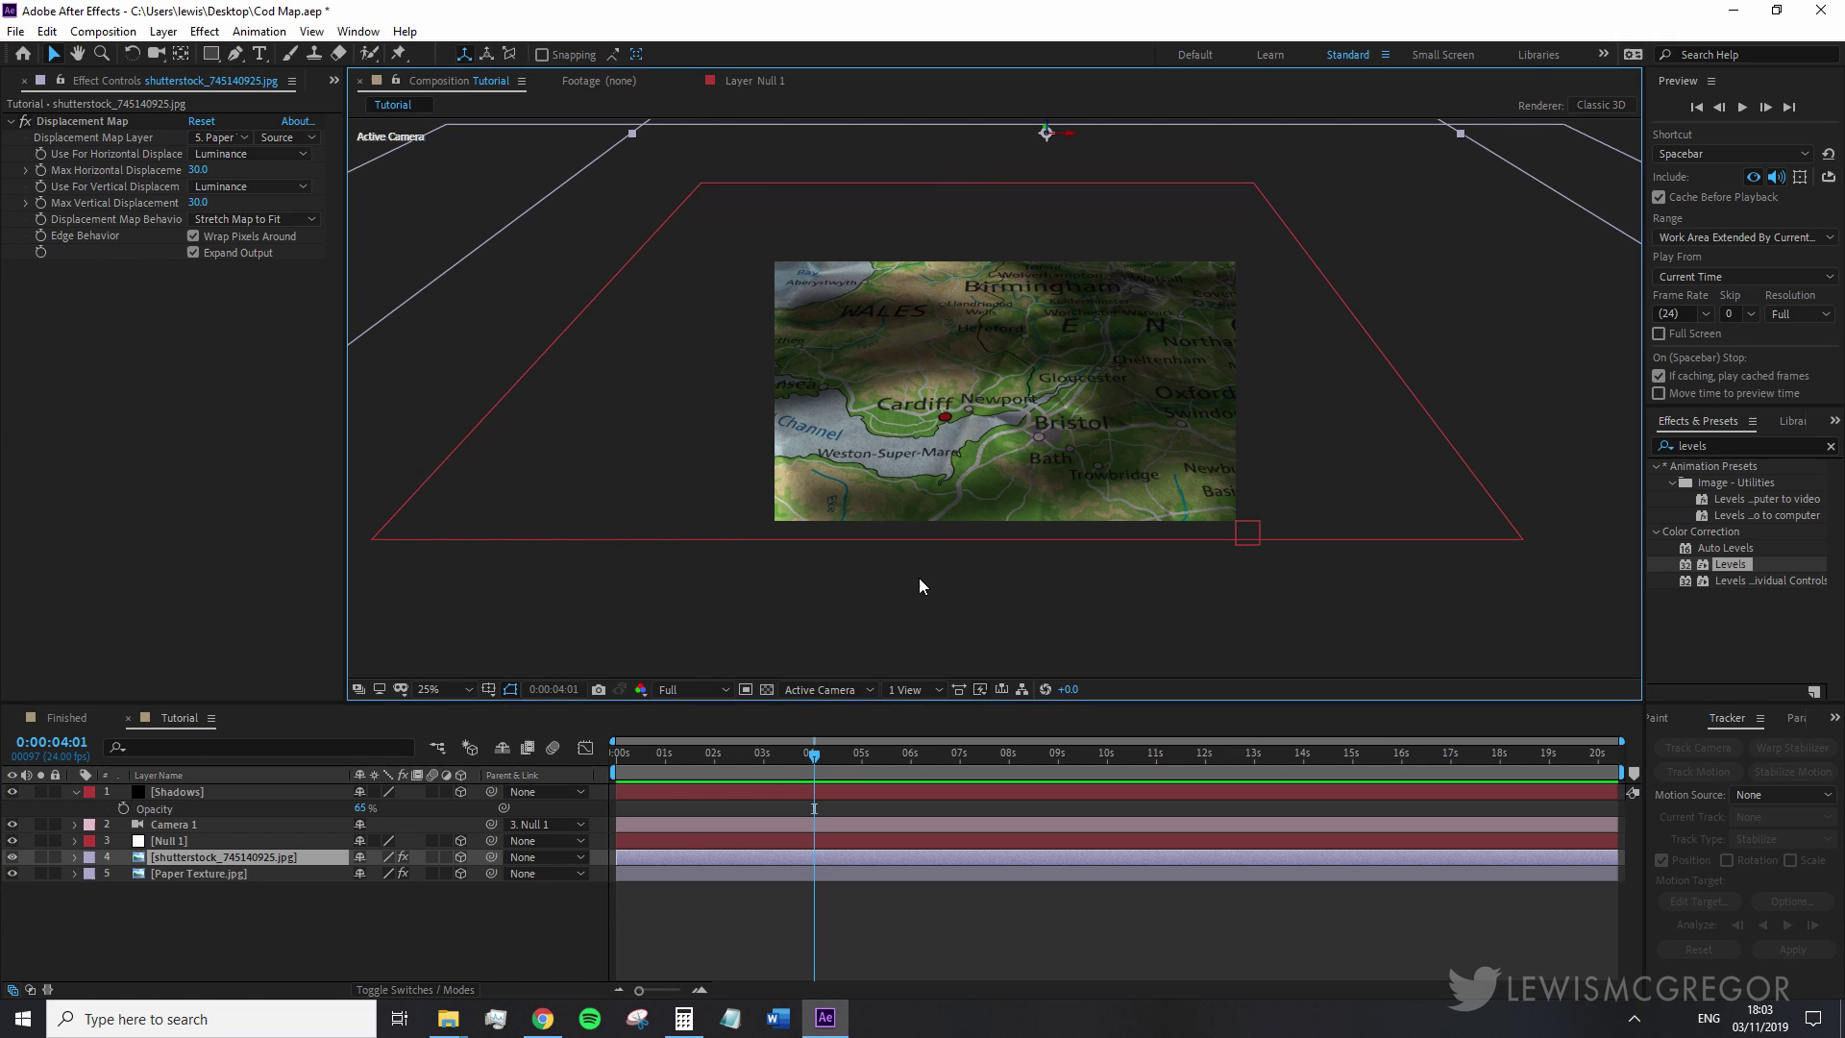
key("period")
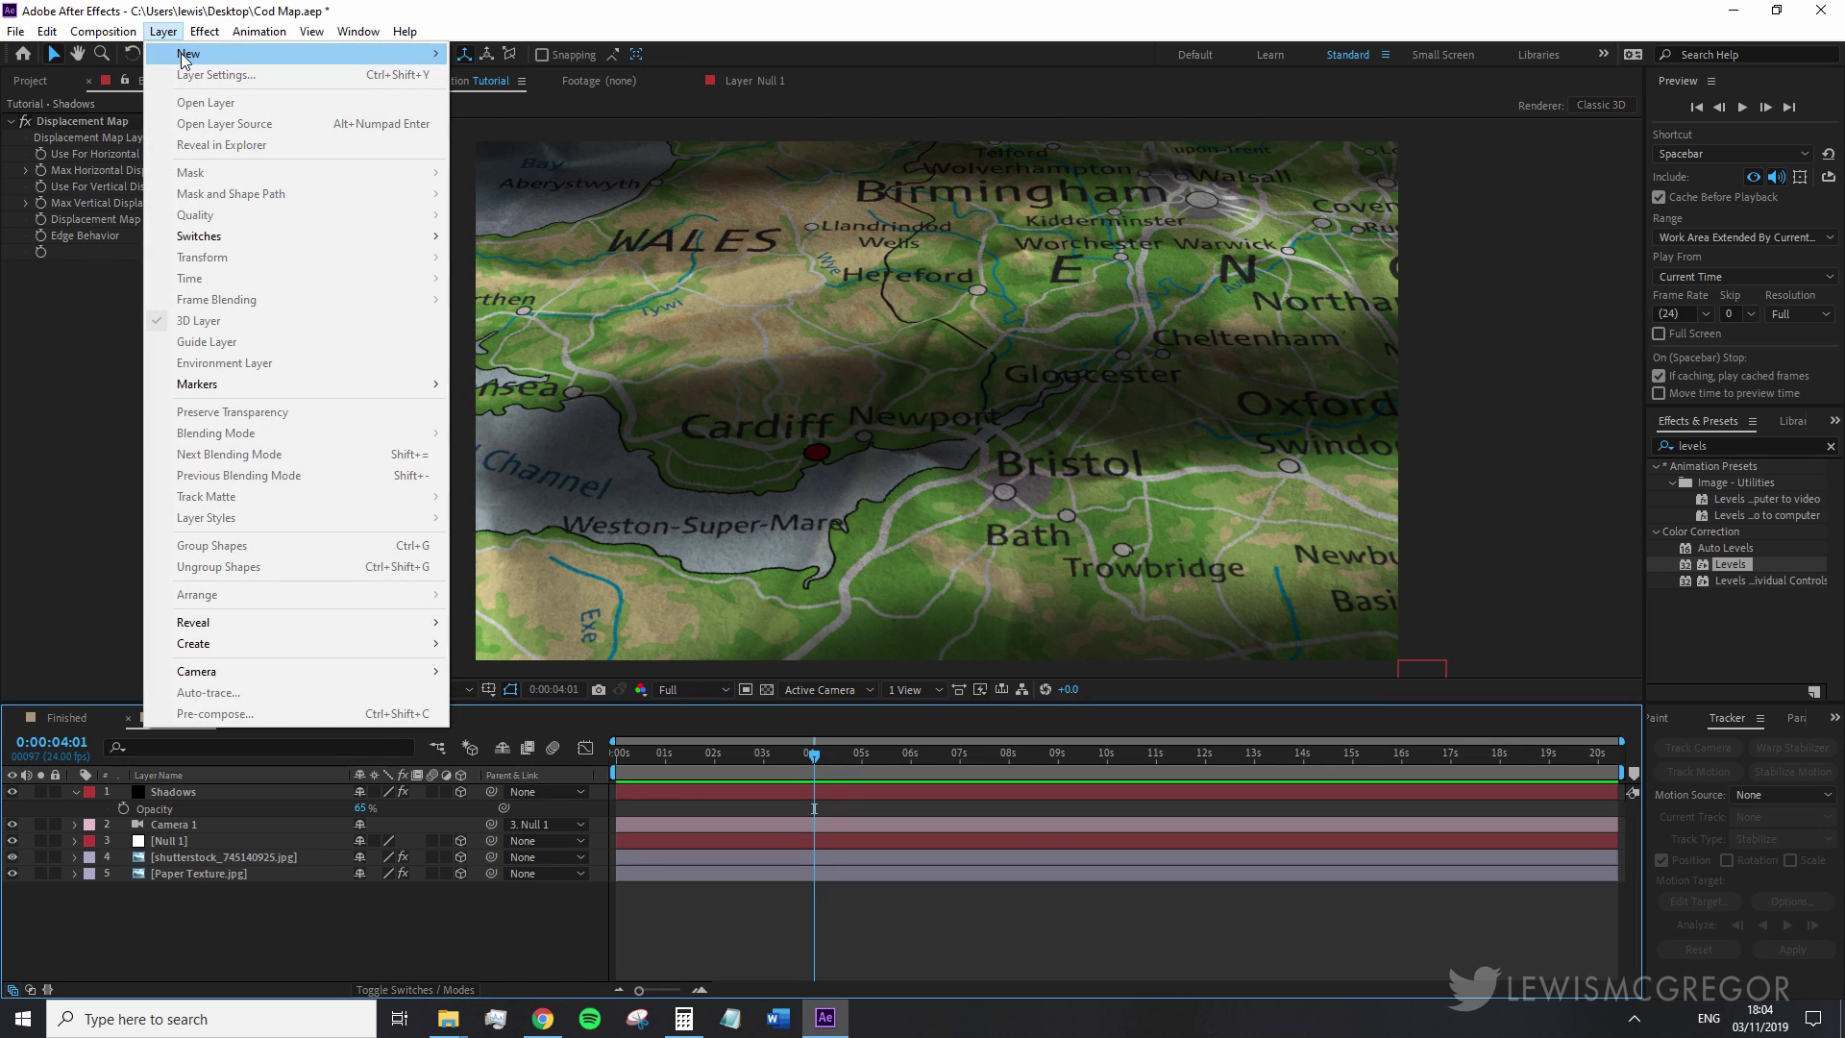
- Add a Point light with colour FFF3DF, 130% intensity, and Casts Shadows on
mouse_move(288, 54)
left_click(597, 97)
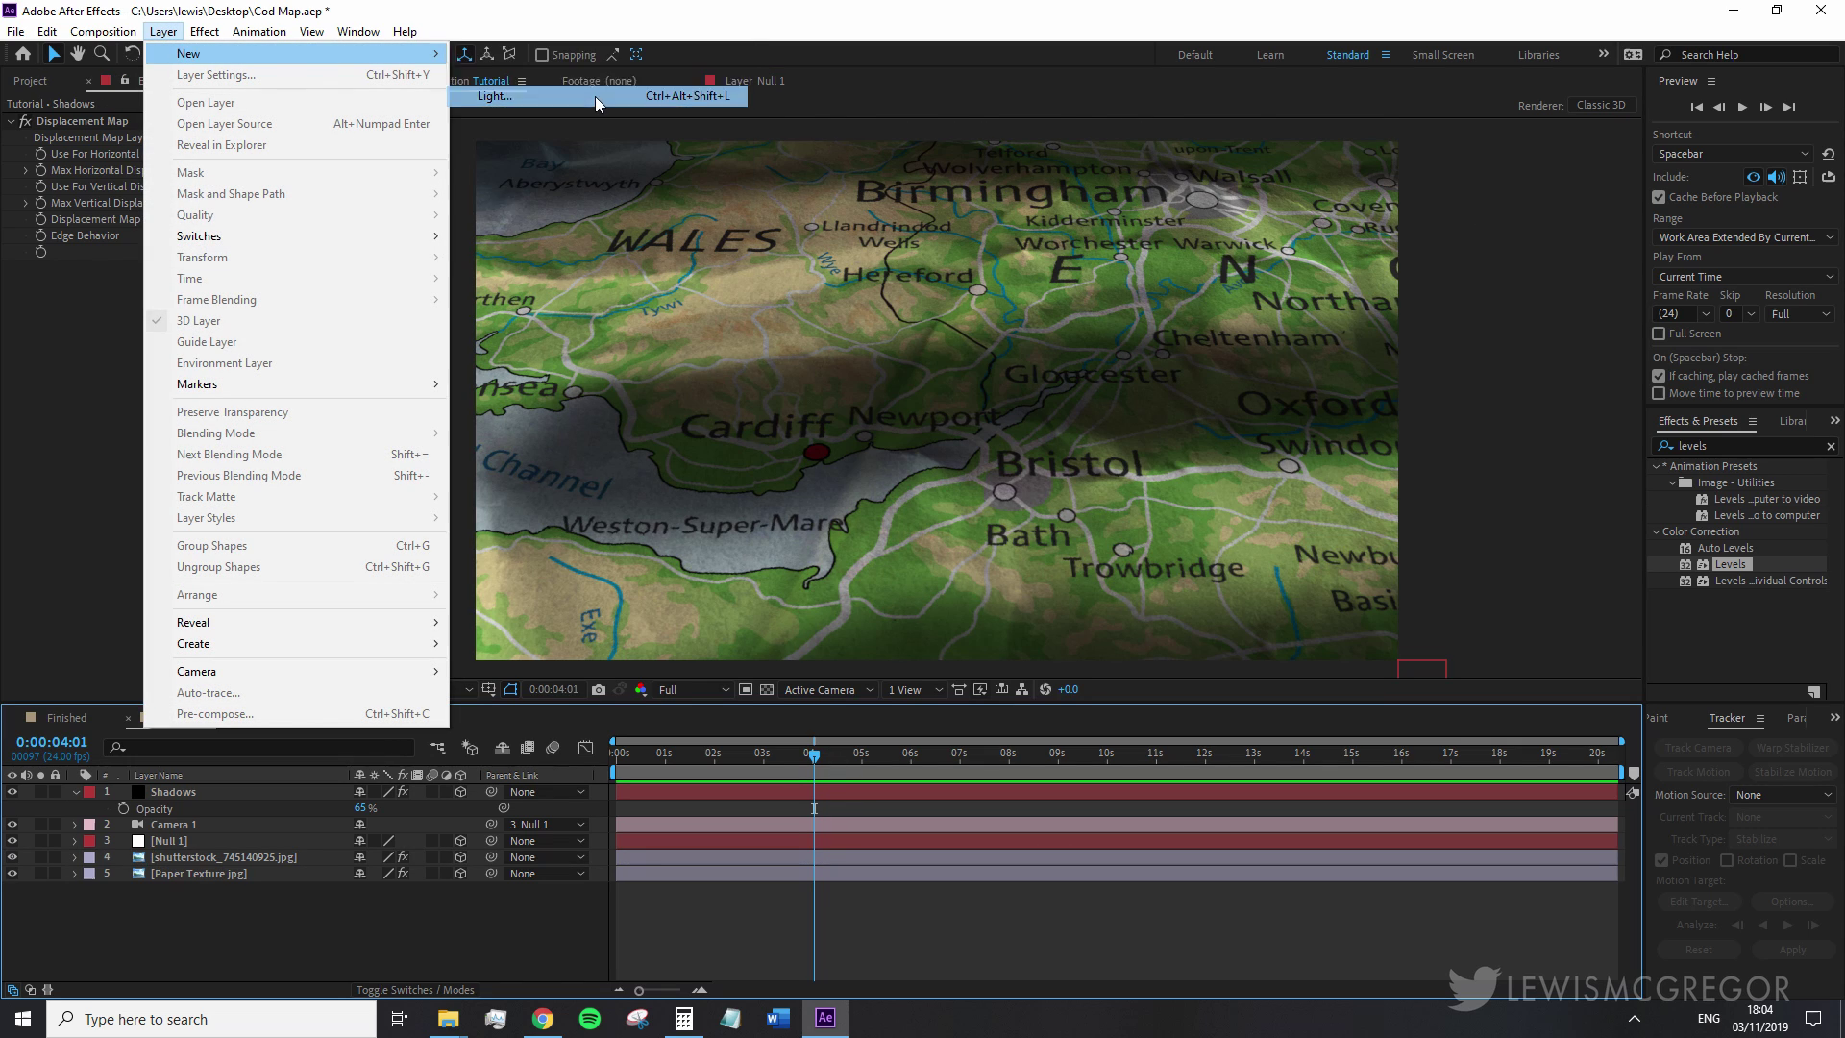
left_click(354, 242)
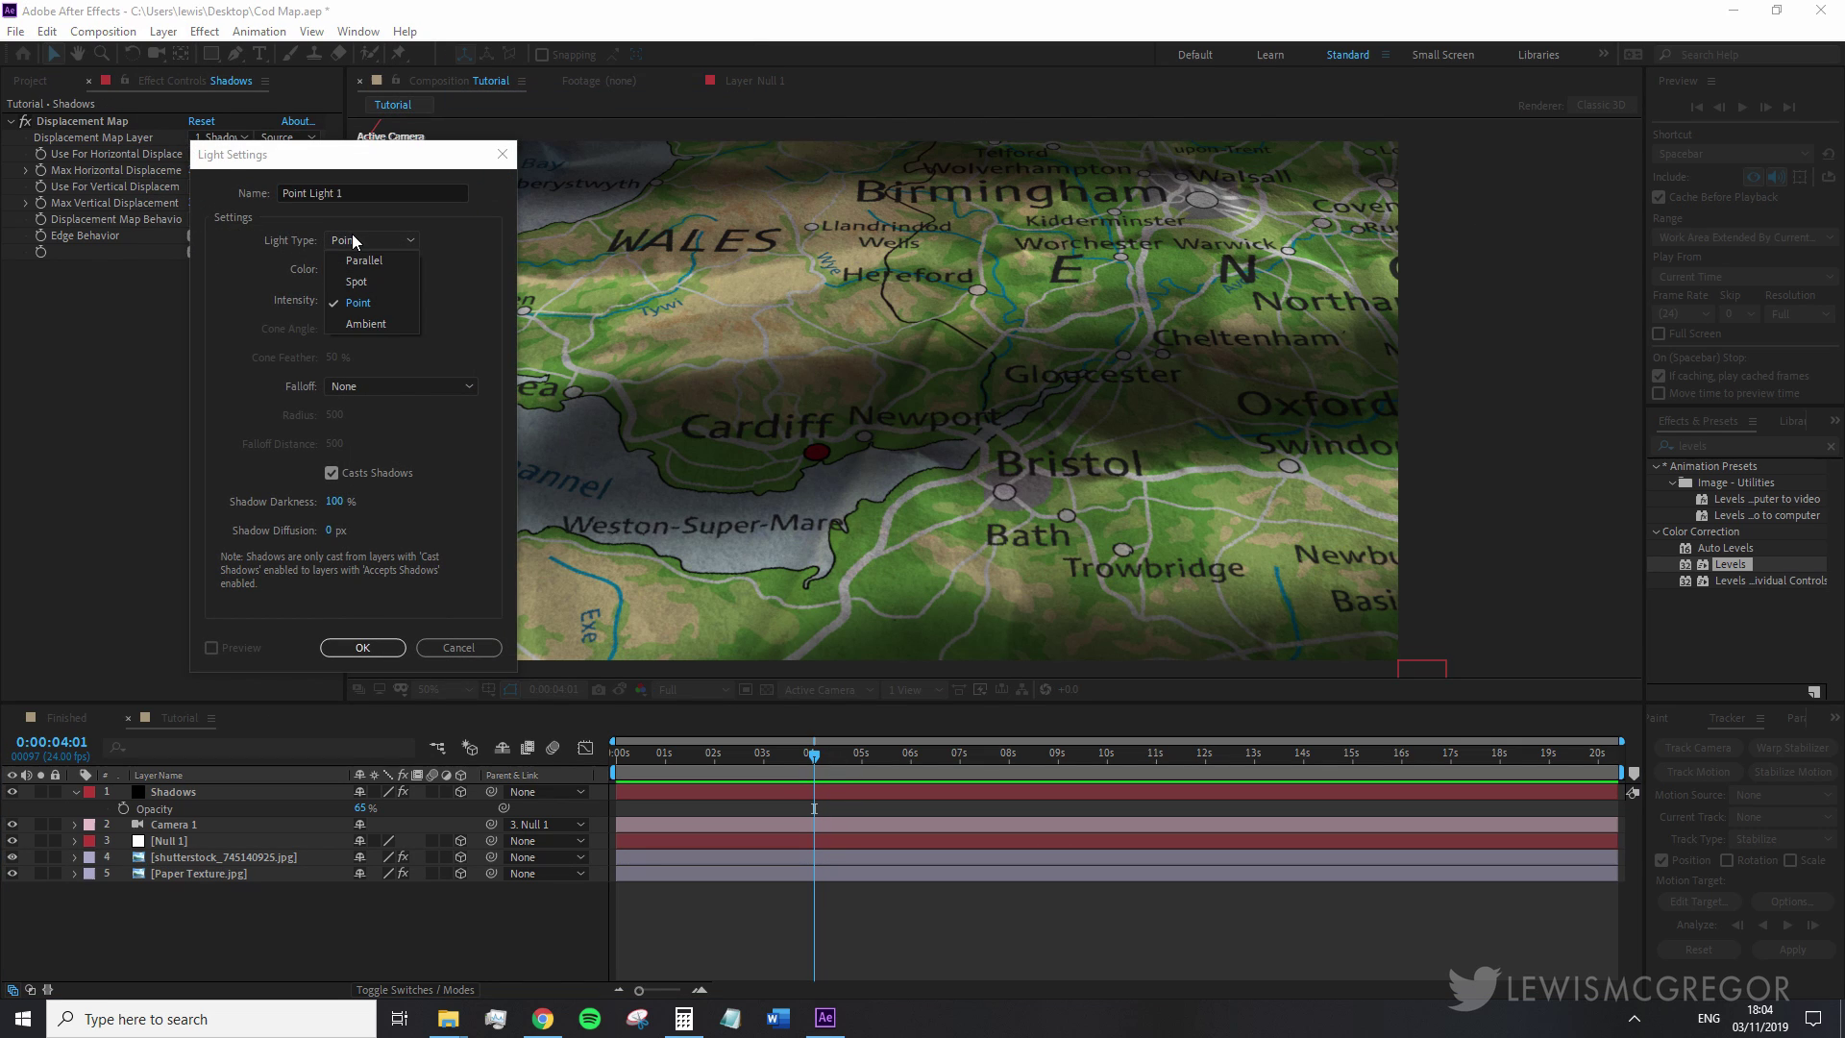
left_click(346, 301)
left_click(342, 271)
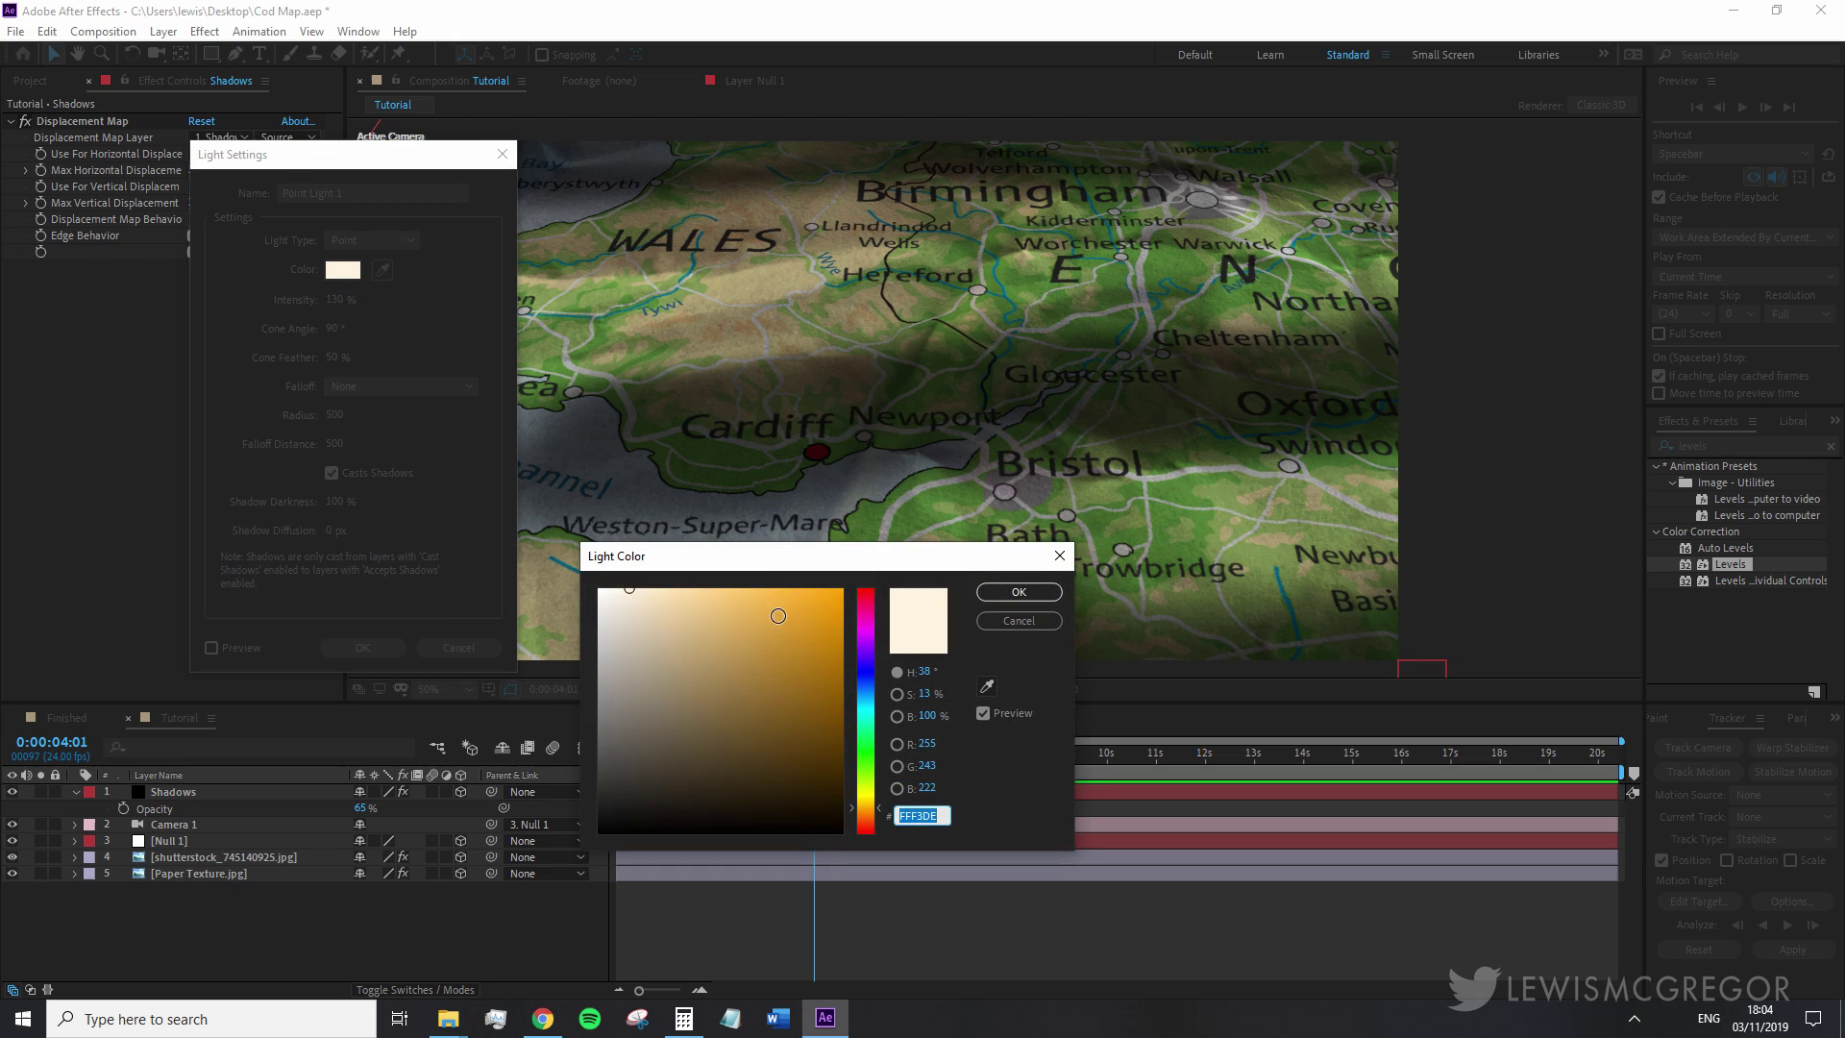
left_click(628, 587)
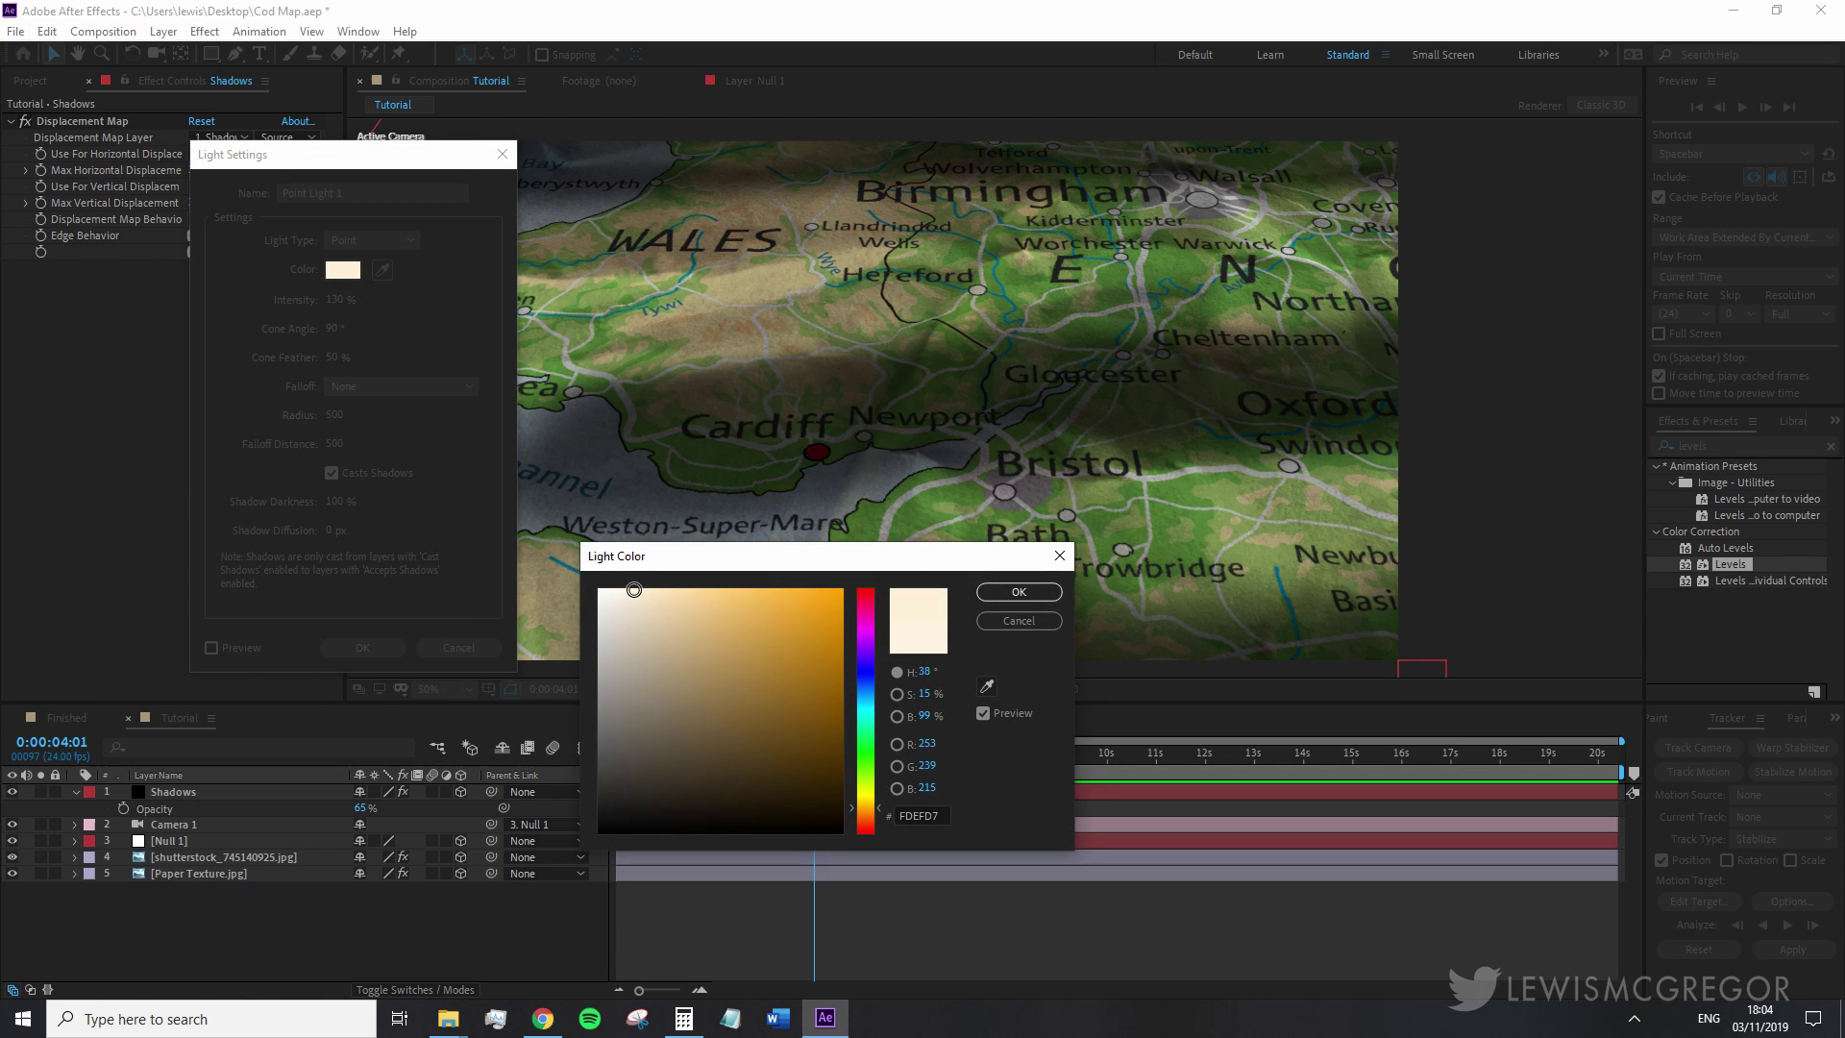
left_click(1021, 594)
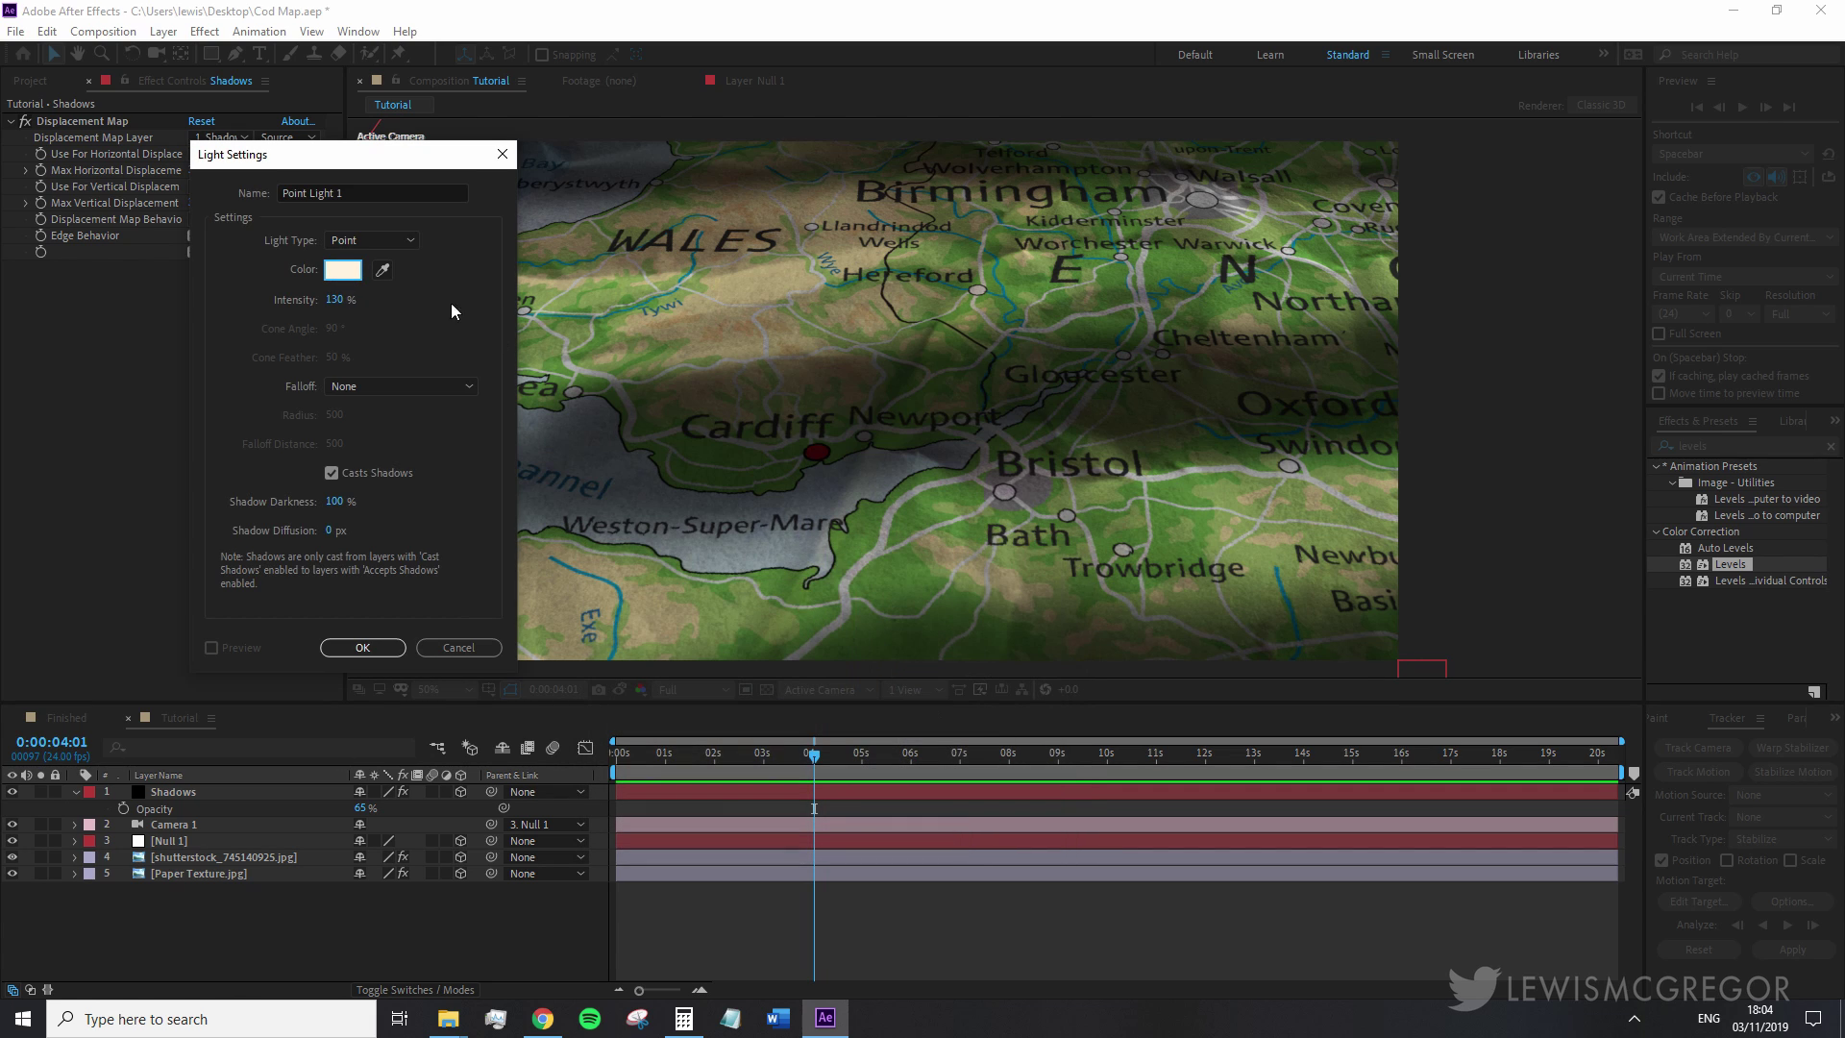
left_click(364, 648)
- Move the point light to the right and along its depth axis above the map
scroll(1059, 475, "down", 1)
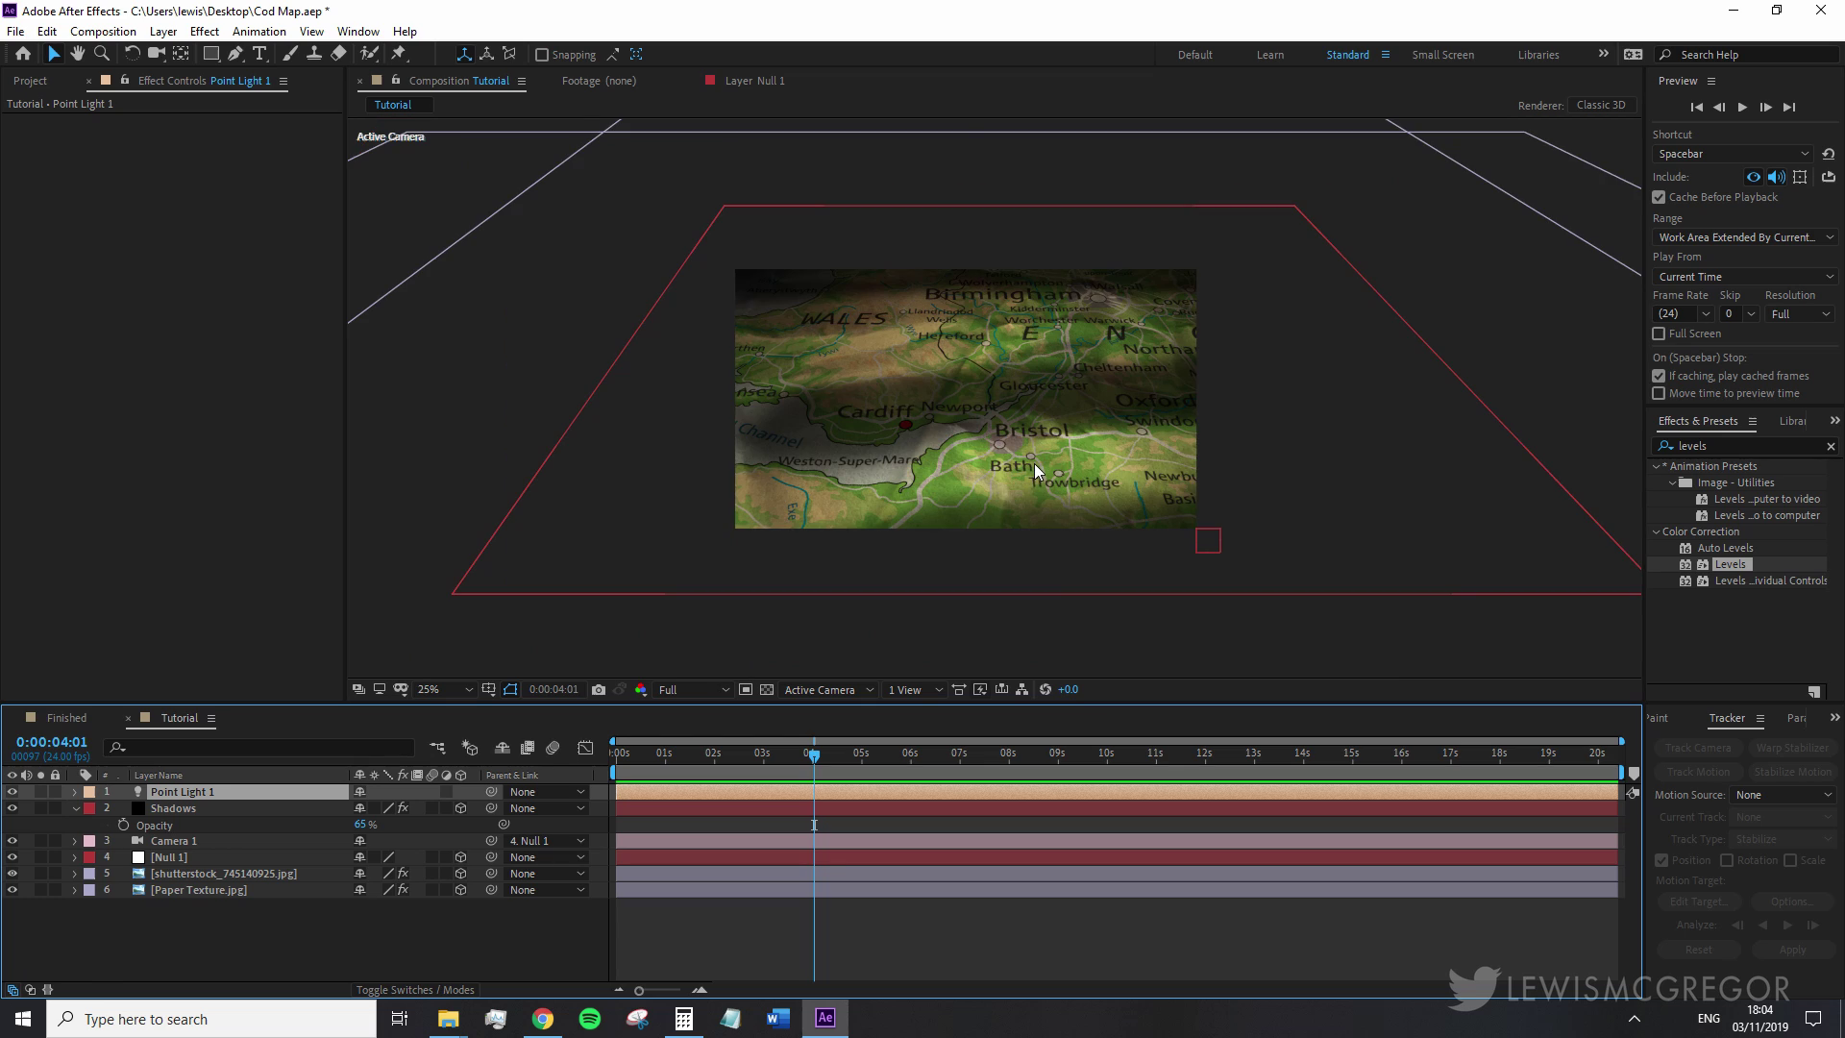
left_click_drag(946, 413, 901, 467)
key("v")
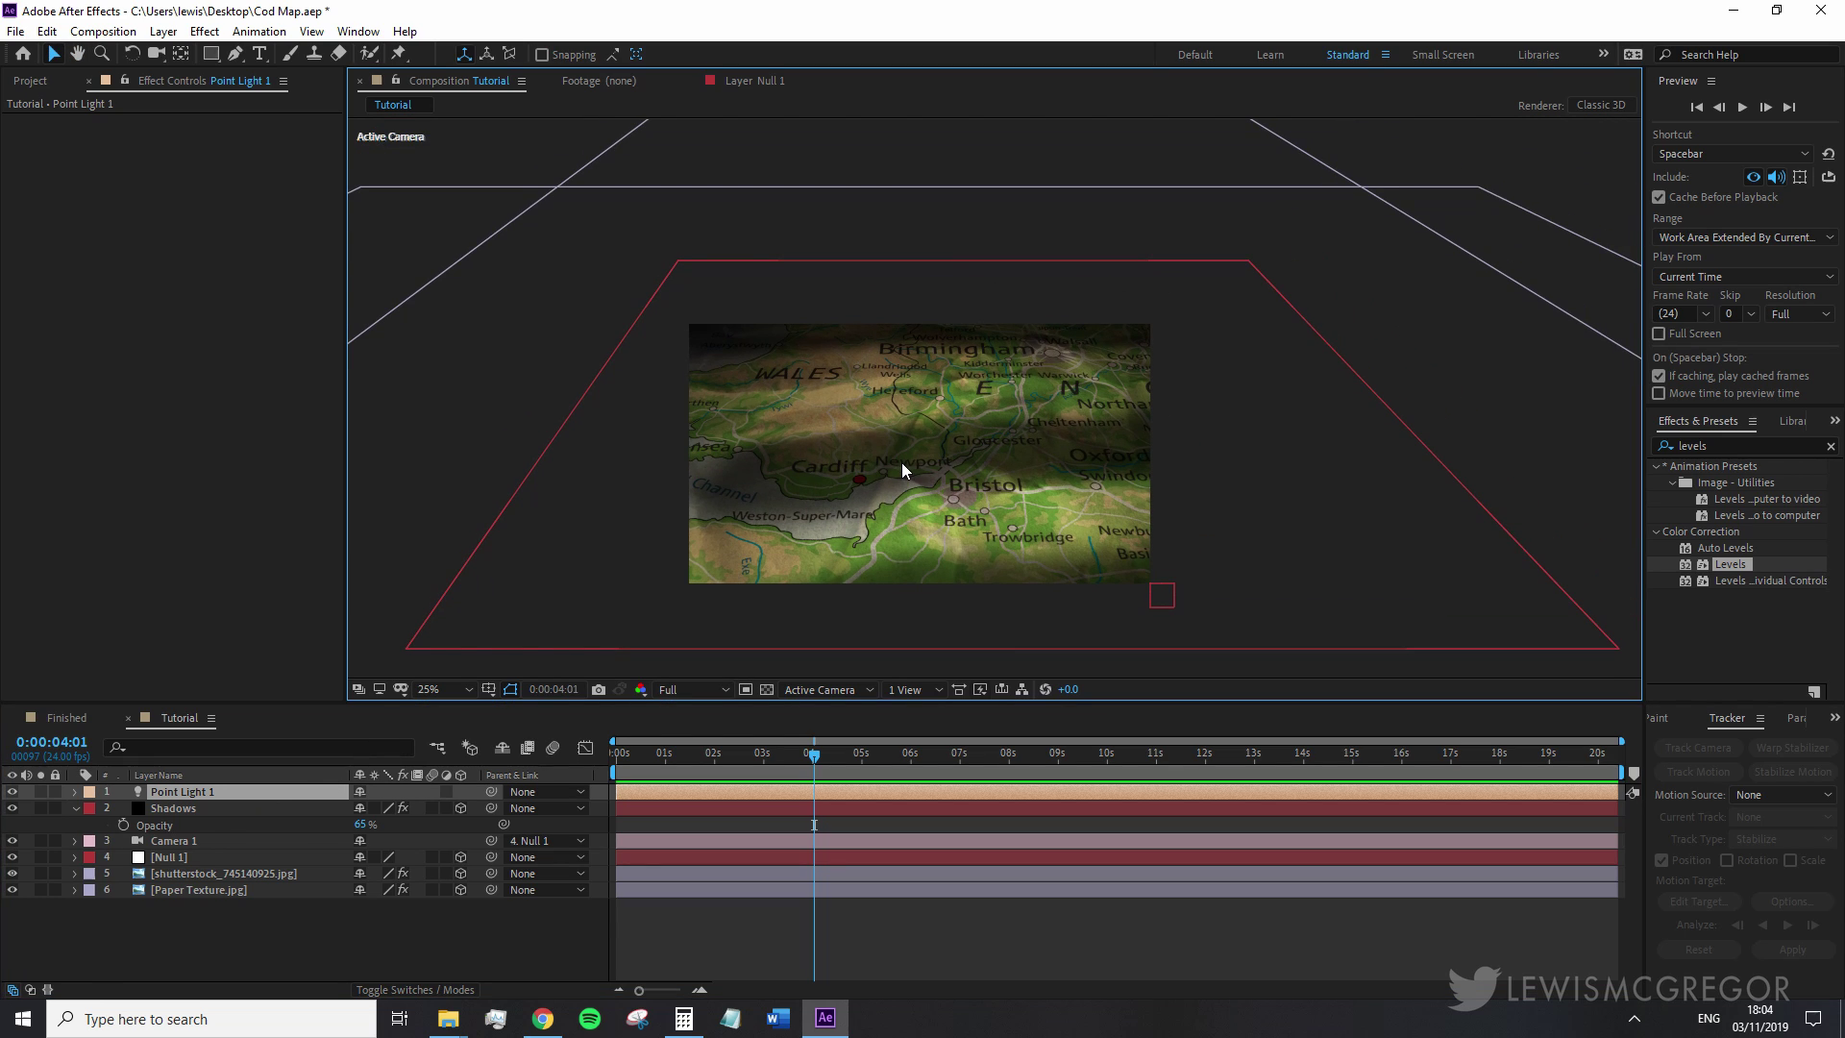
scroll(904, 468, "down", 1)
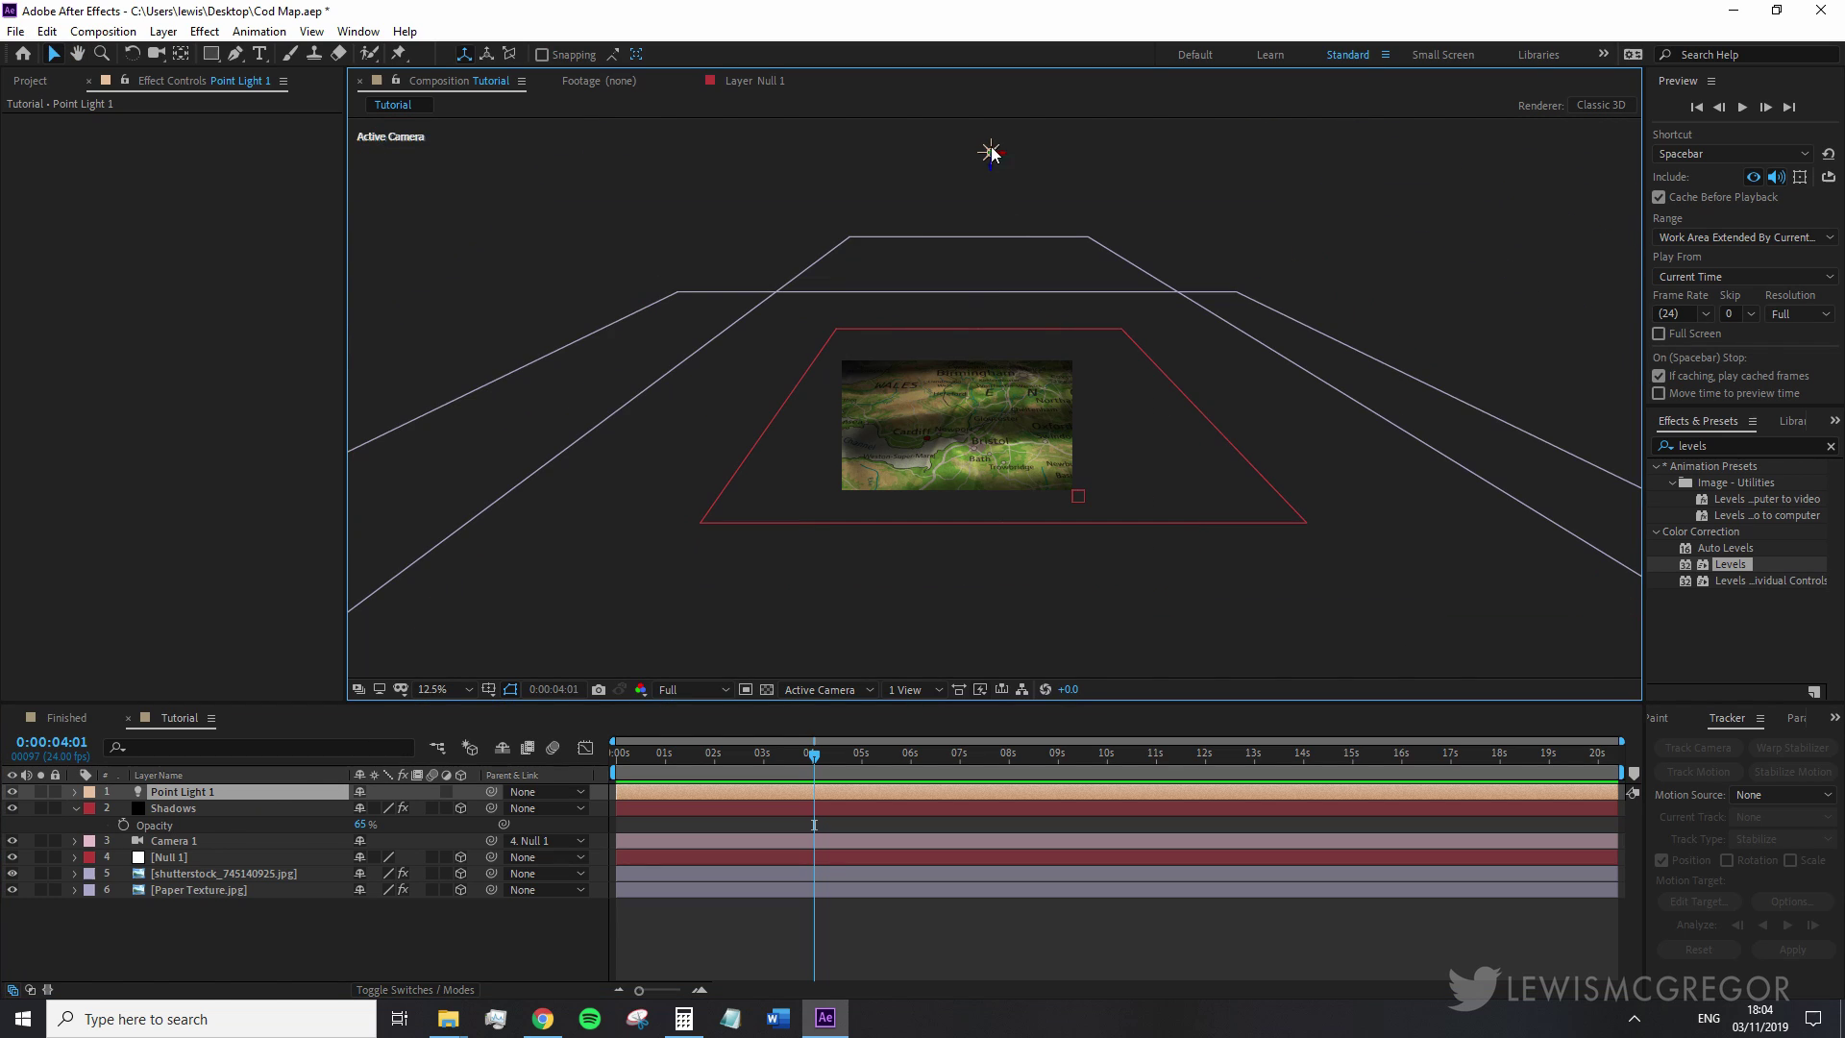
left_click_drag(1004, 160, 1034, 156)
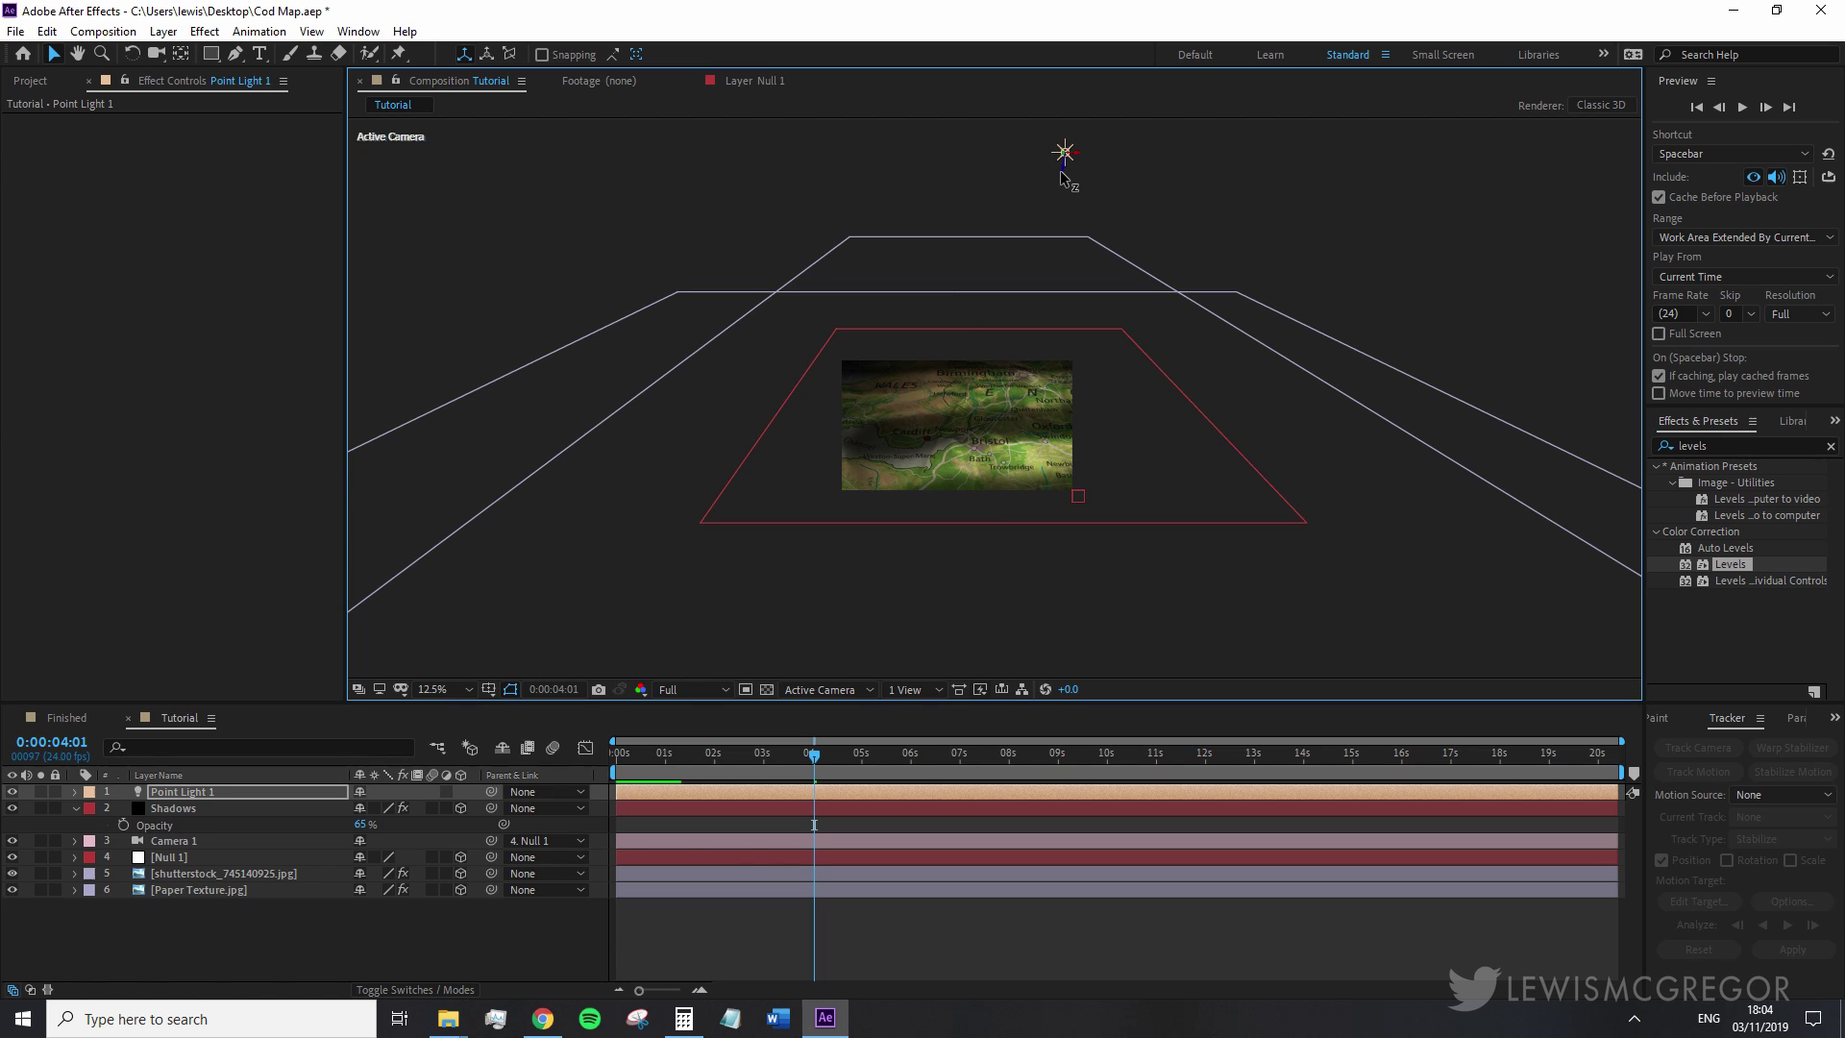
left_click_drag(1069, 173, 1062, 189)
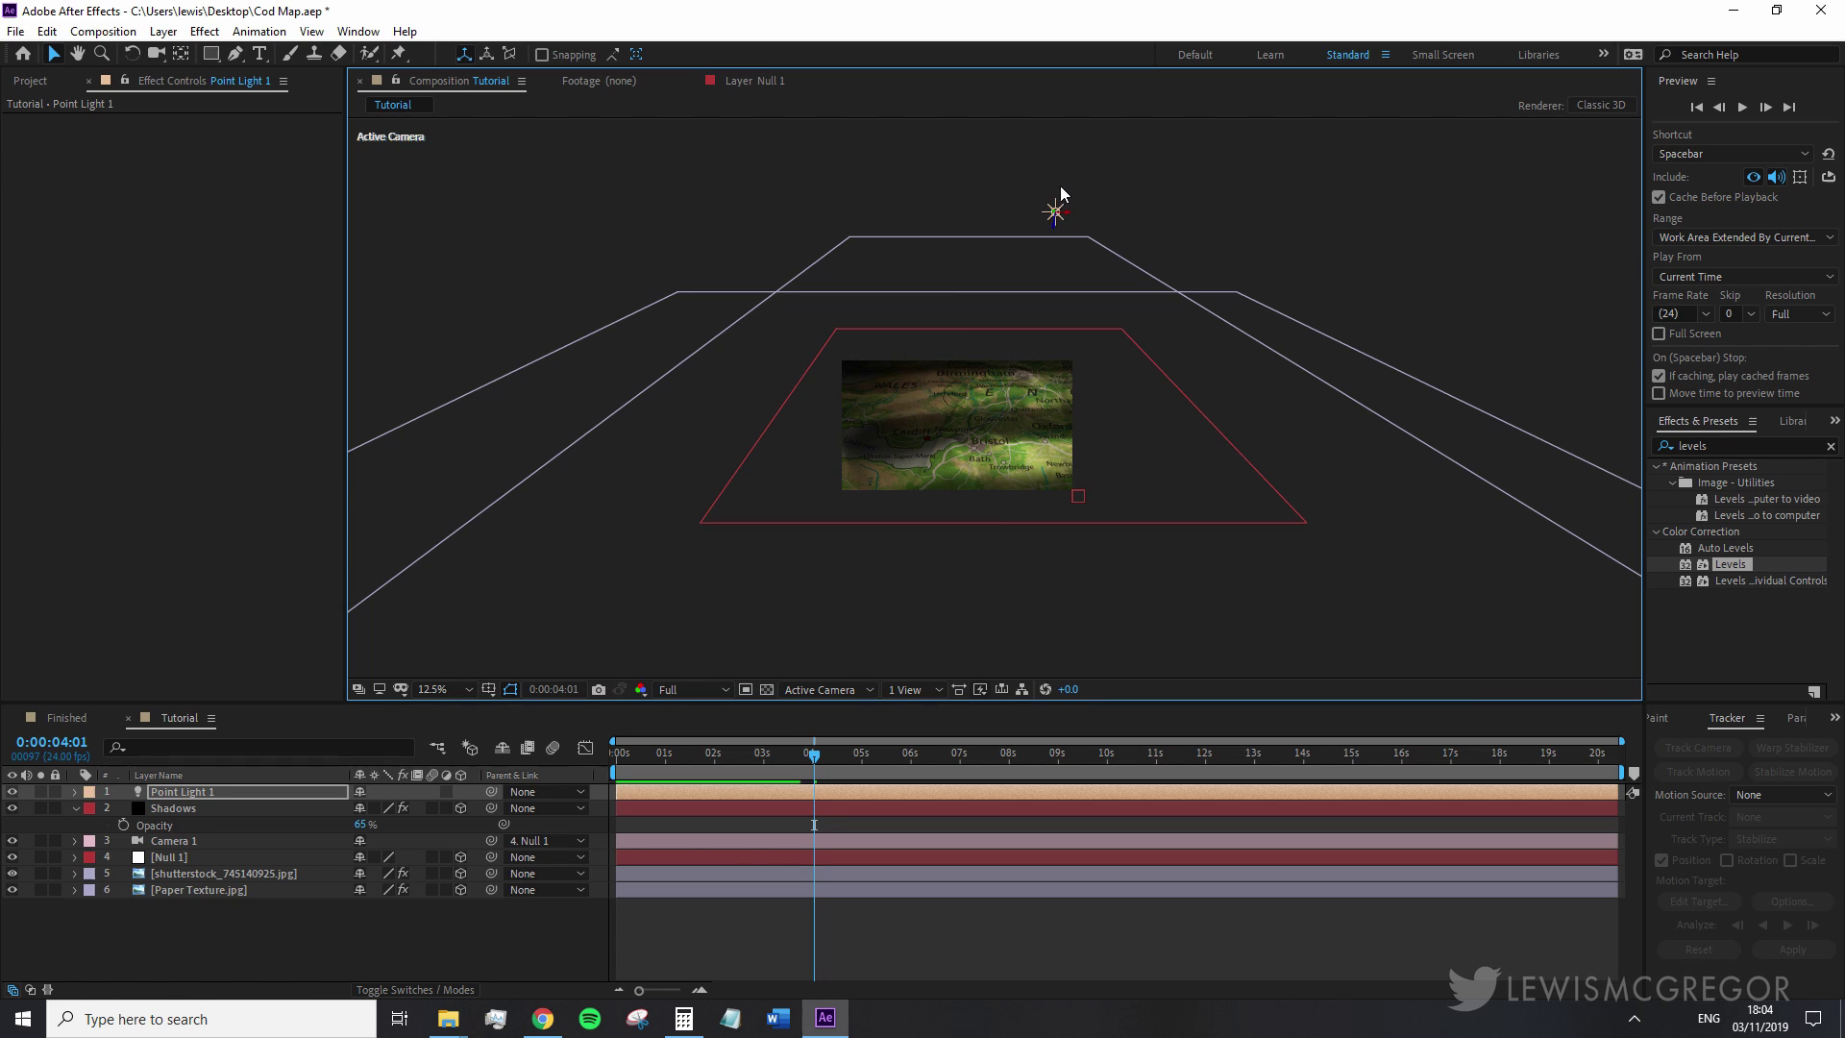
- Nudge the light slightly left, frame the map at 50%, and return to the start
key("period")
key("comma")
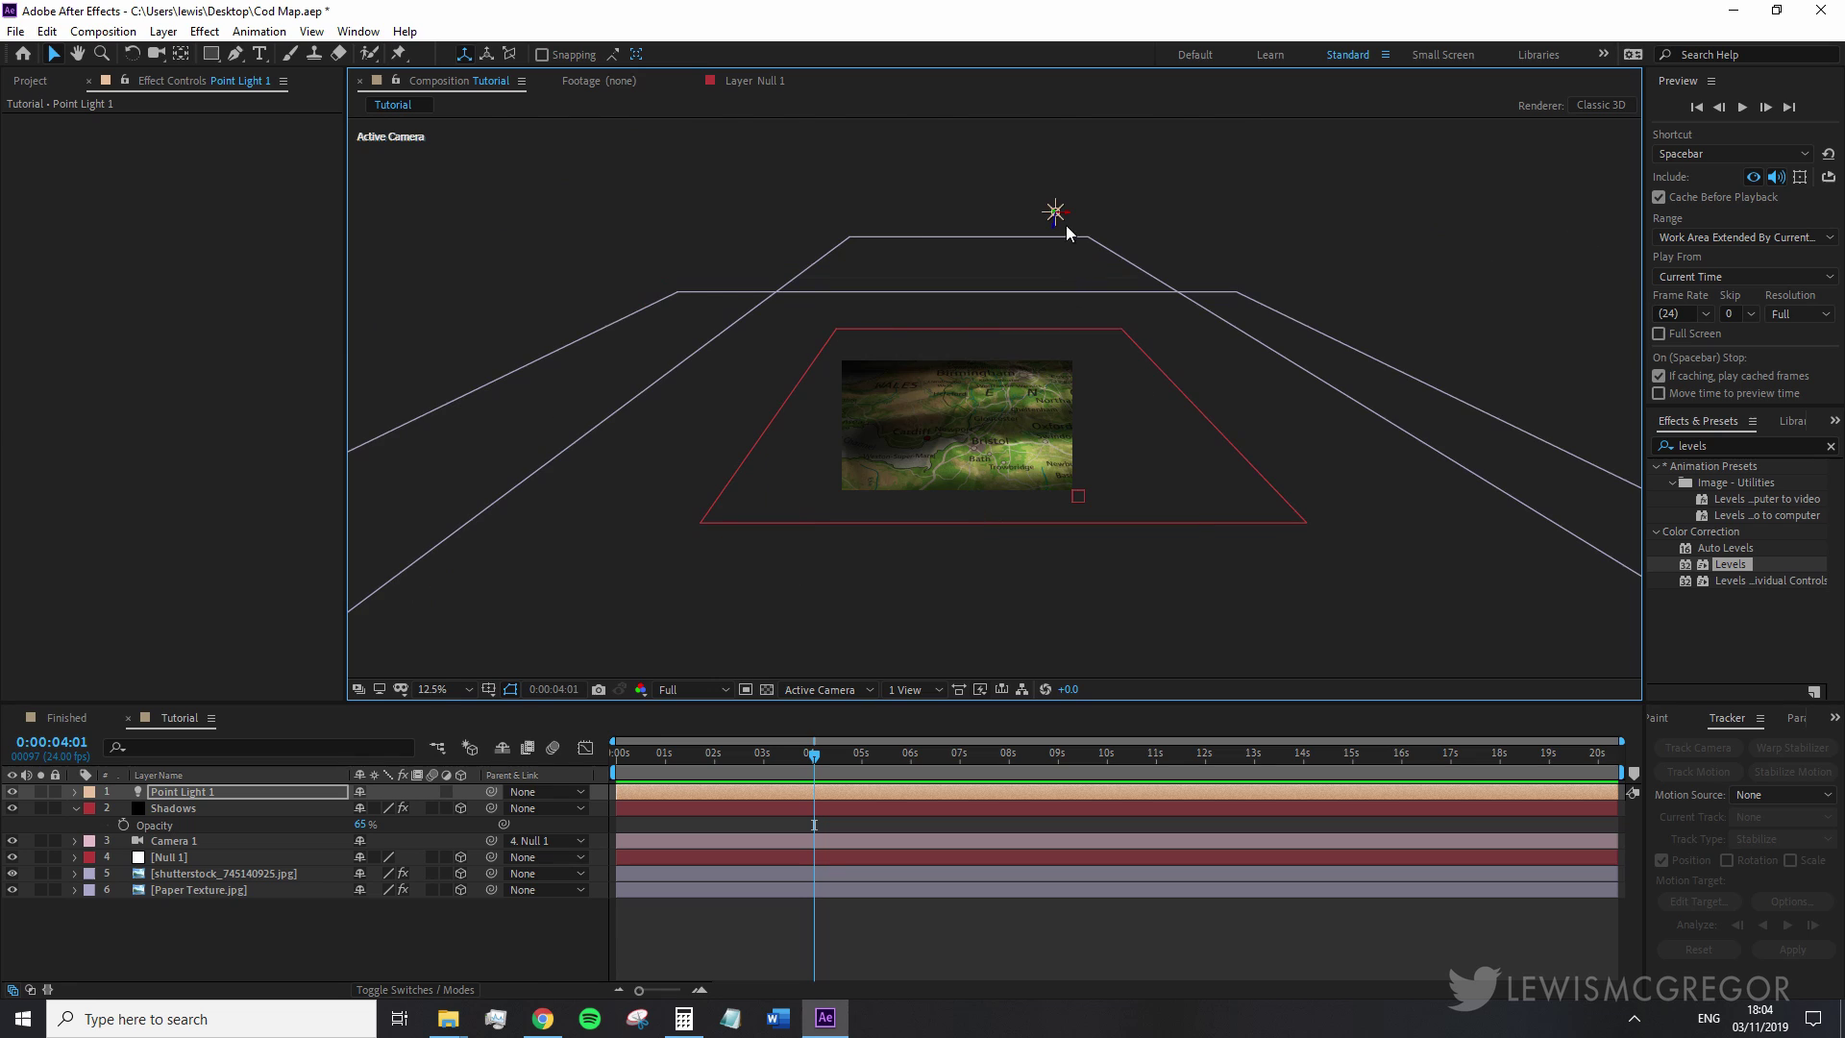
left_click_drag(1068, 213, 1064, 213)
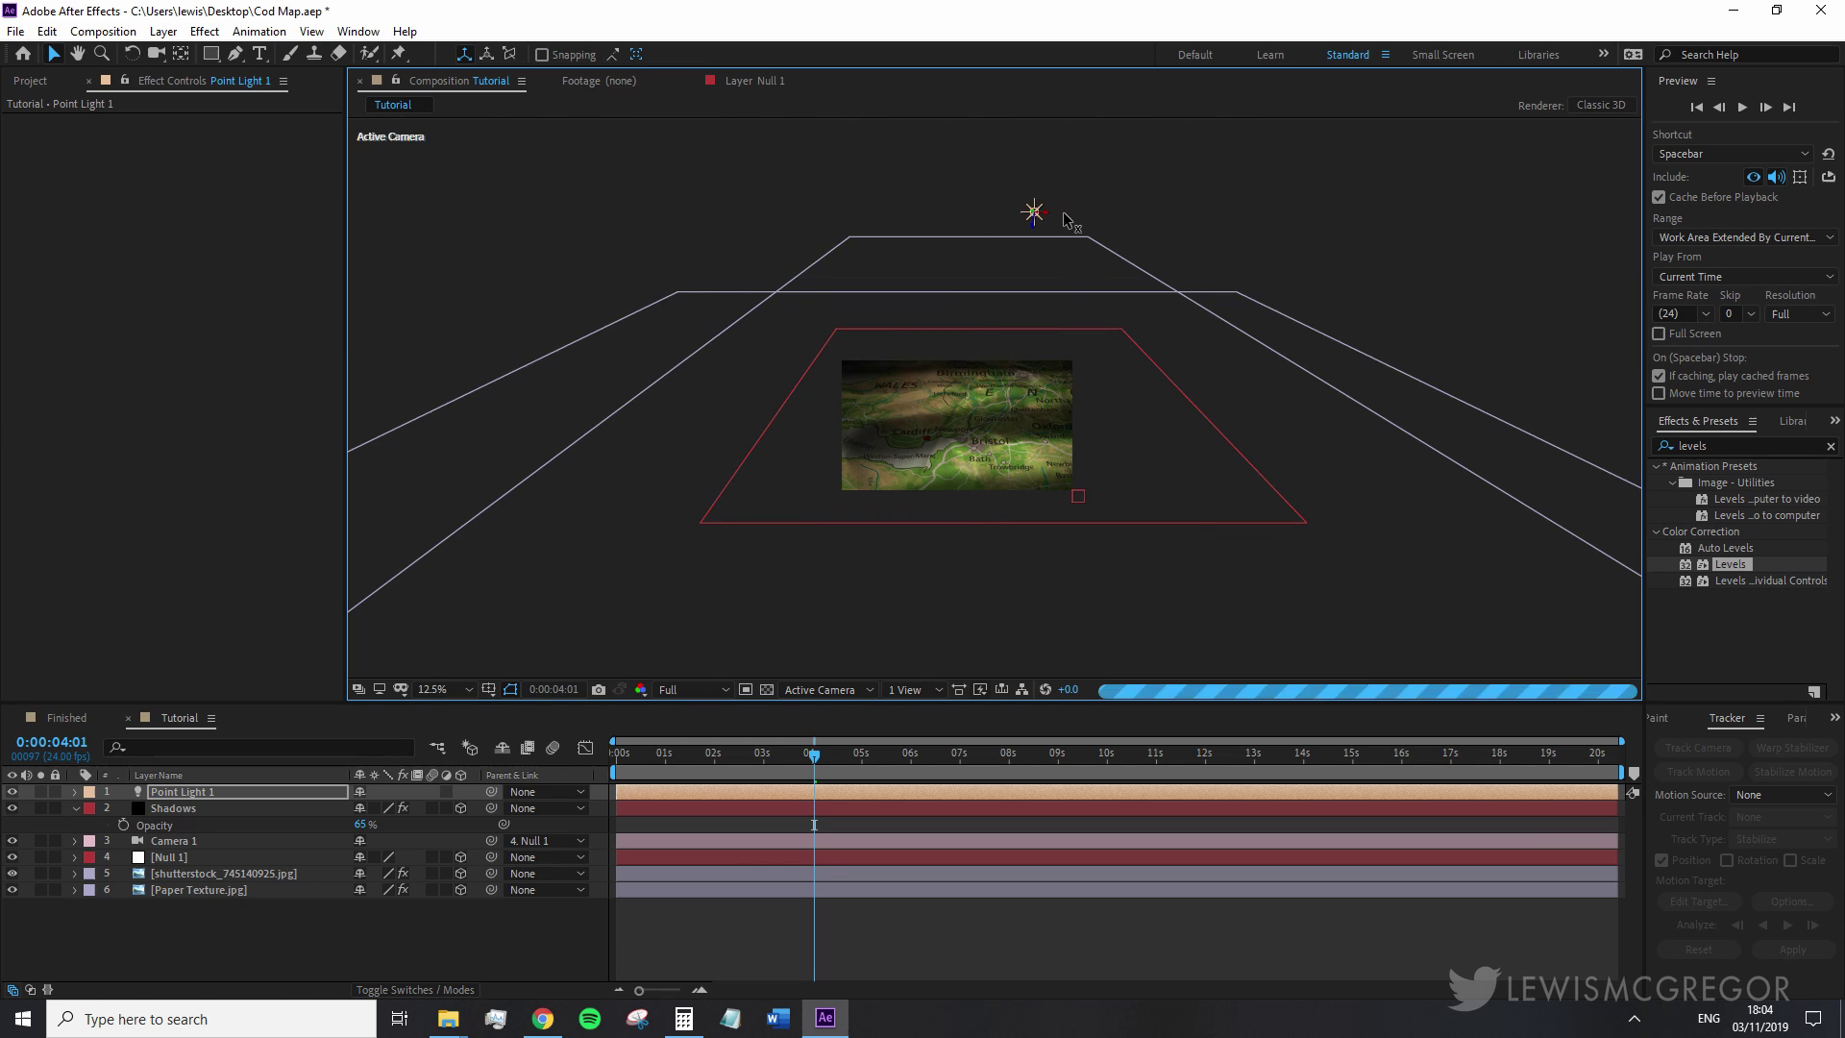
key("period")
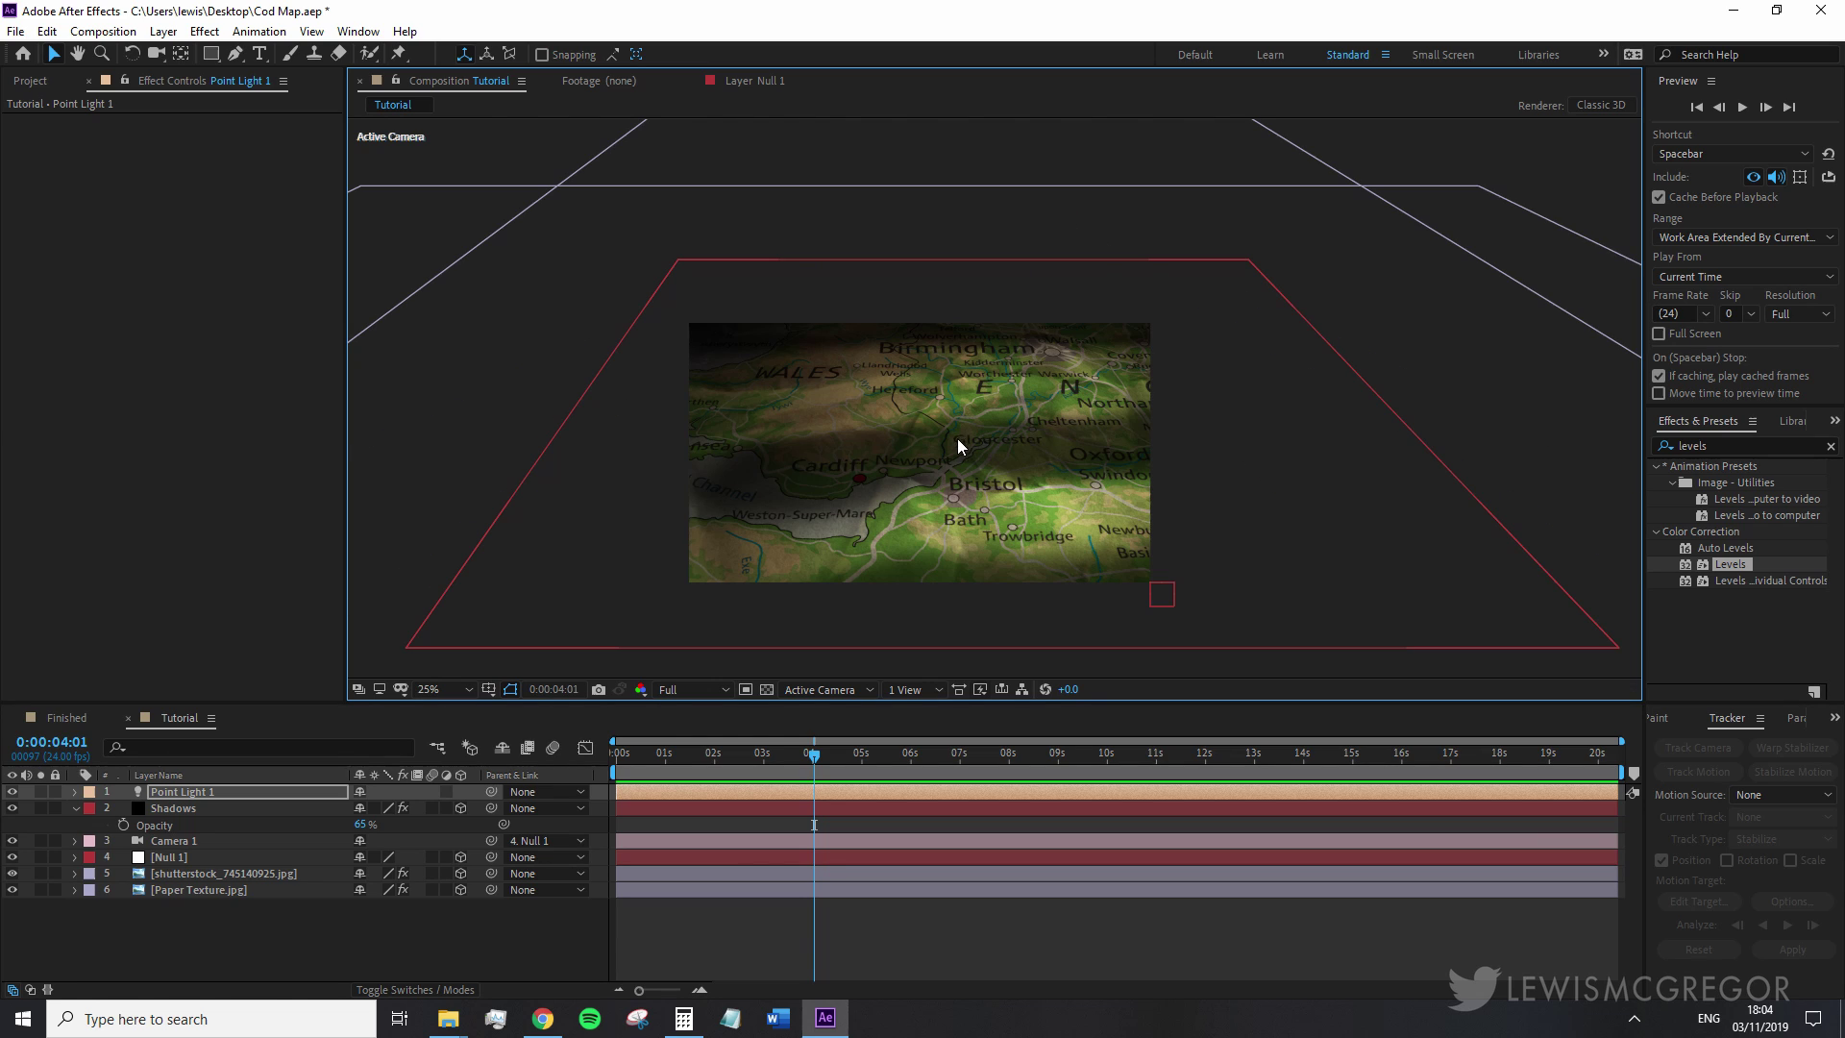
key("period")
left_click_drag(948, 524, 944, 400)
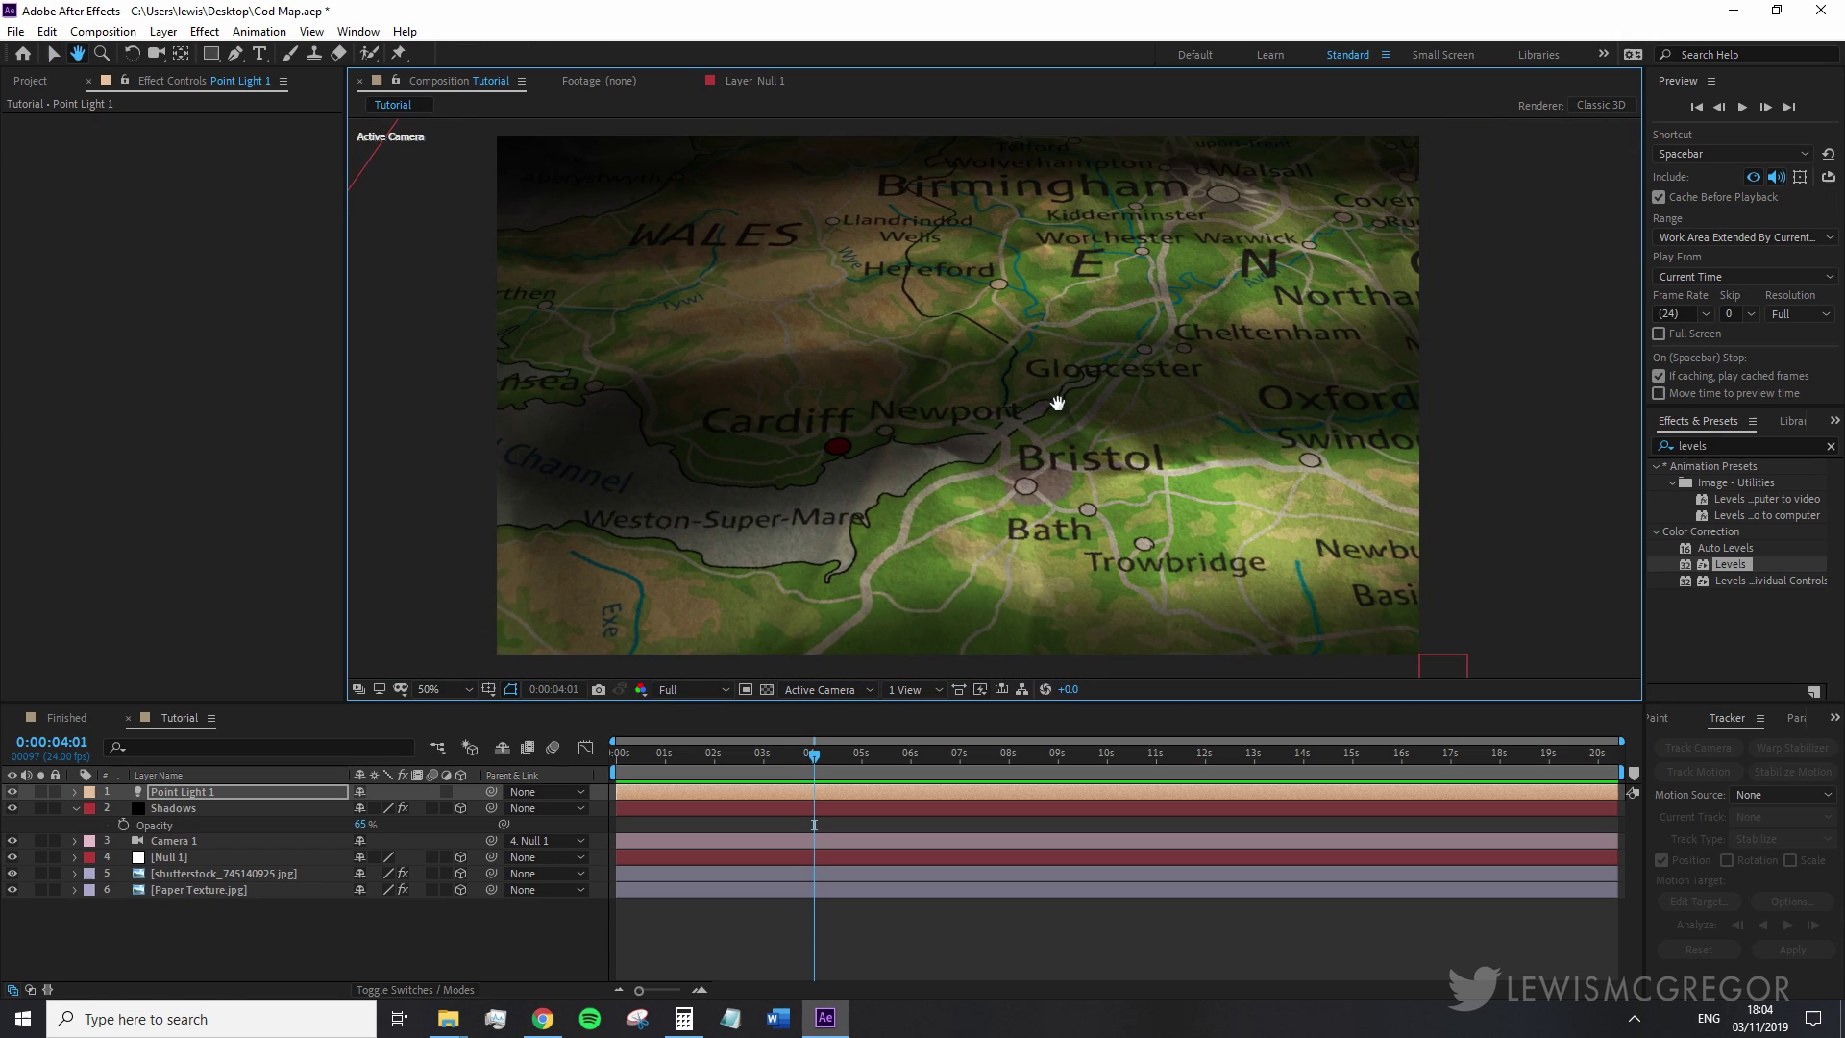
key("v")
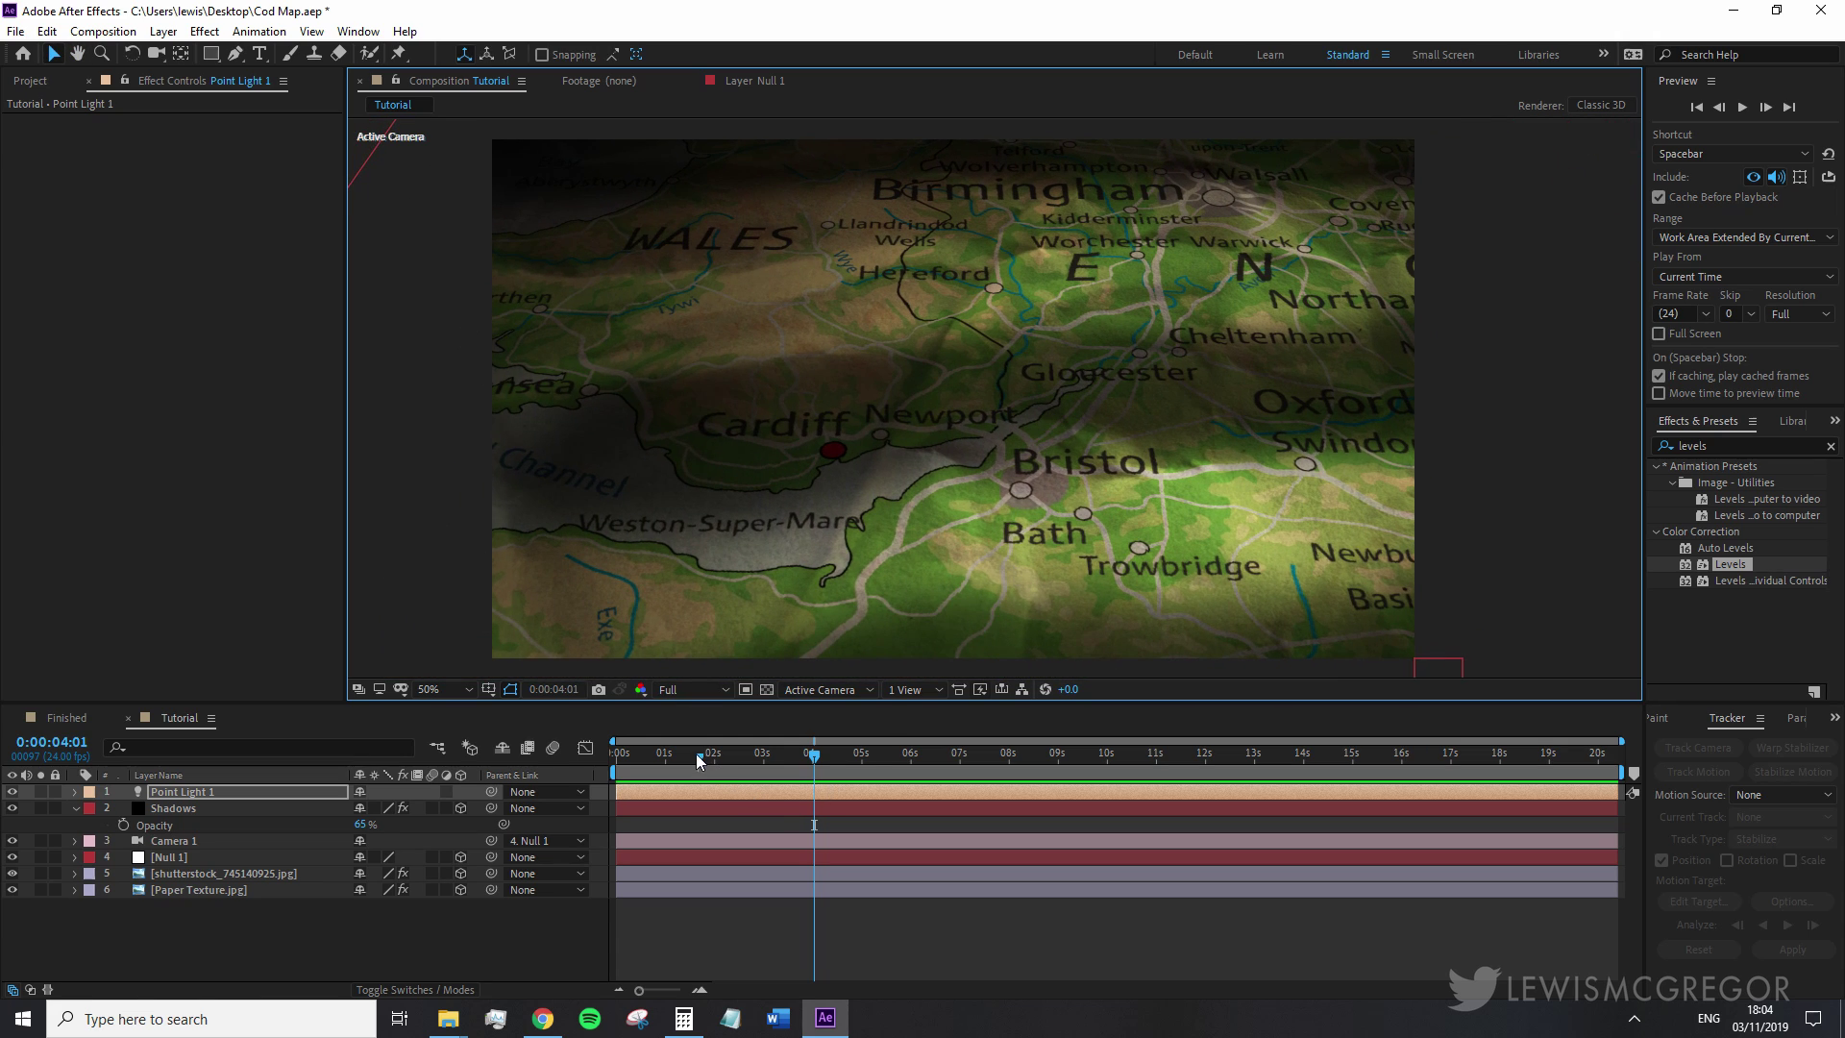
left_click_drag(699, 754, 603, 774)
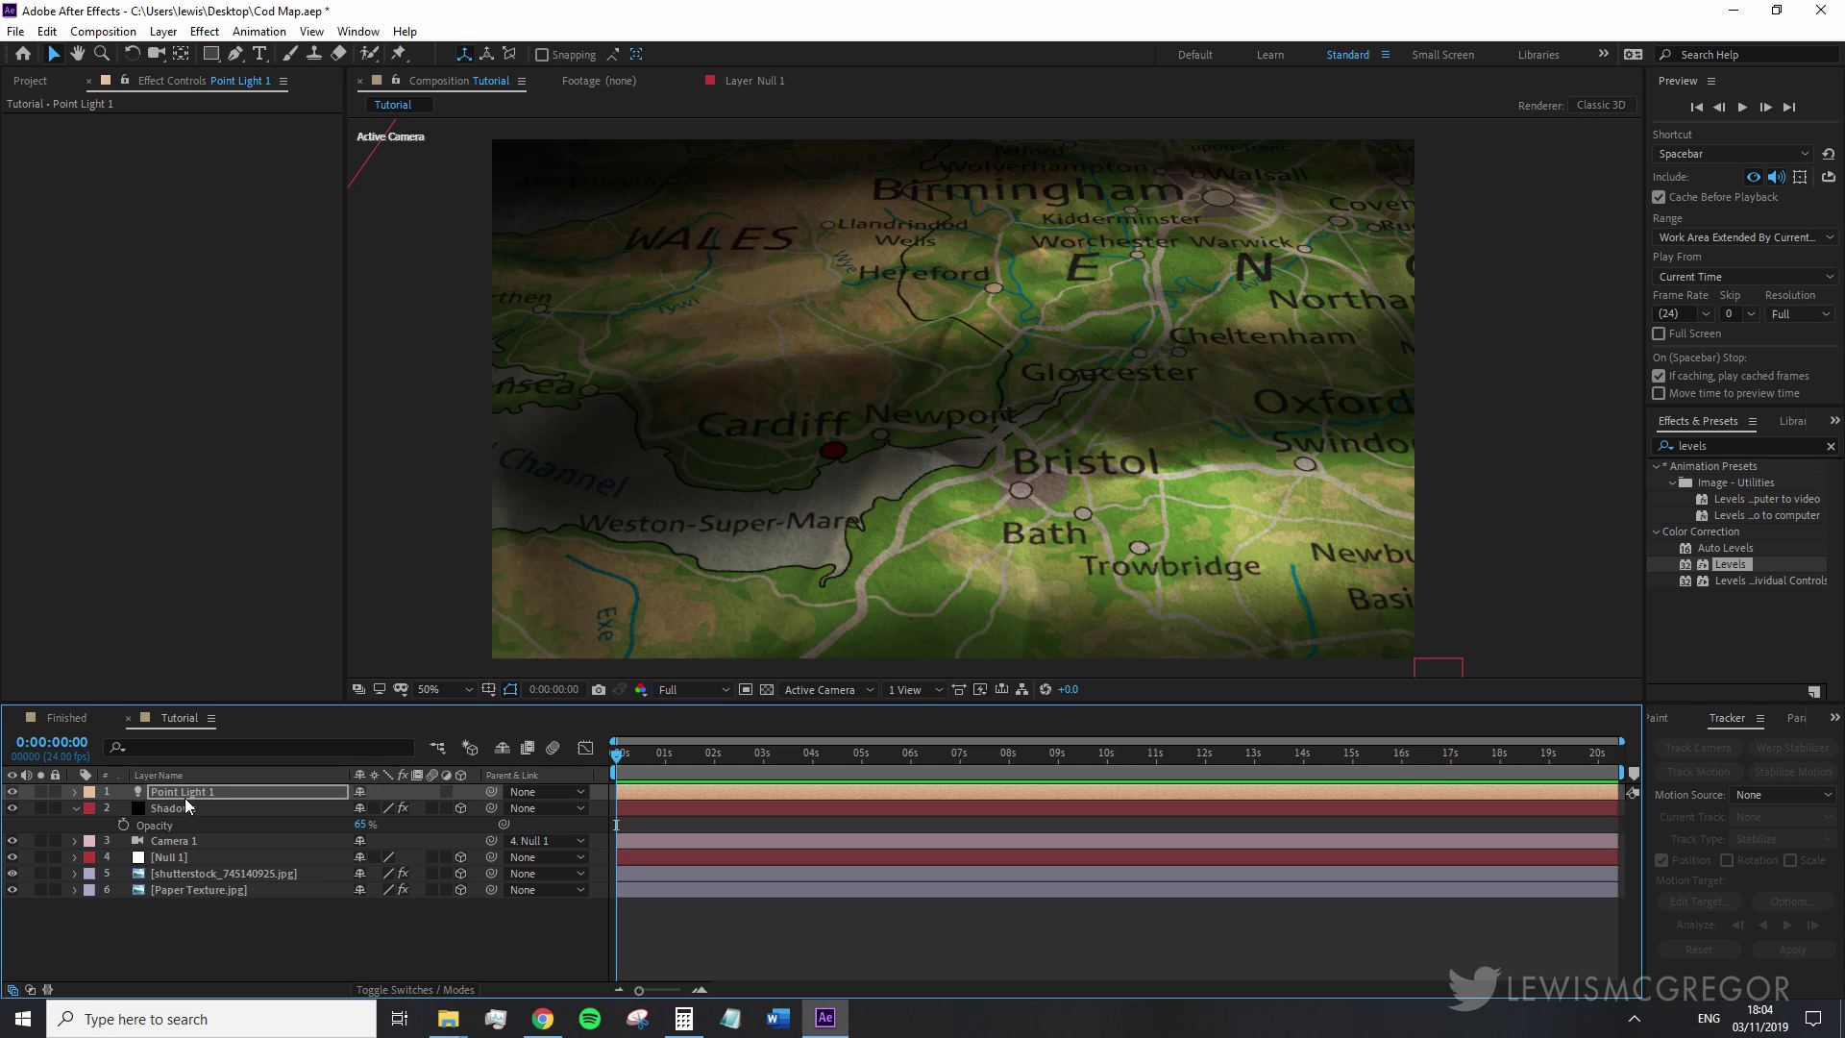
- Hide the Shadows layer, turn off Point Light 1, and add a new adjustment layer
left_click(11, 808)
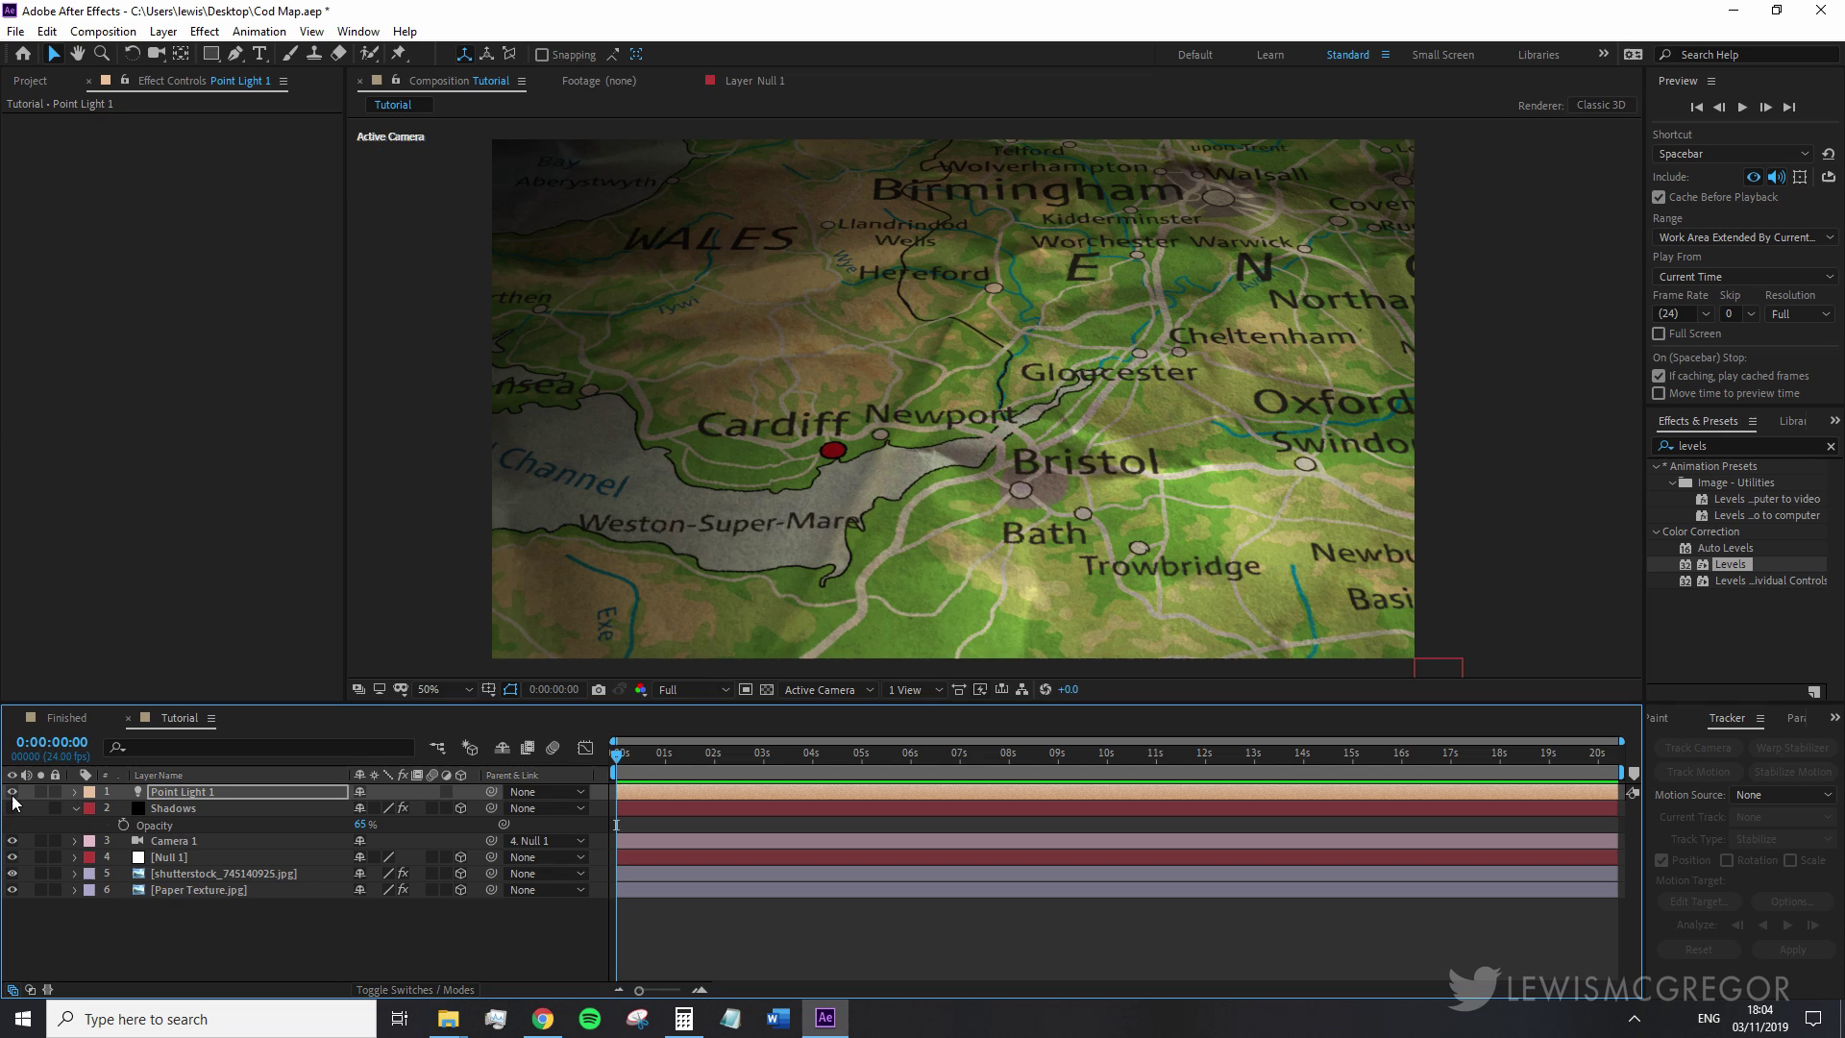
left_click(13, 793)
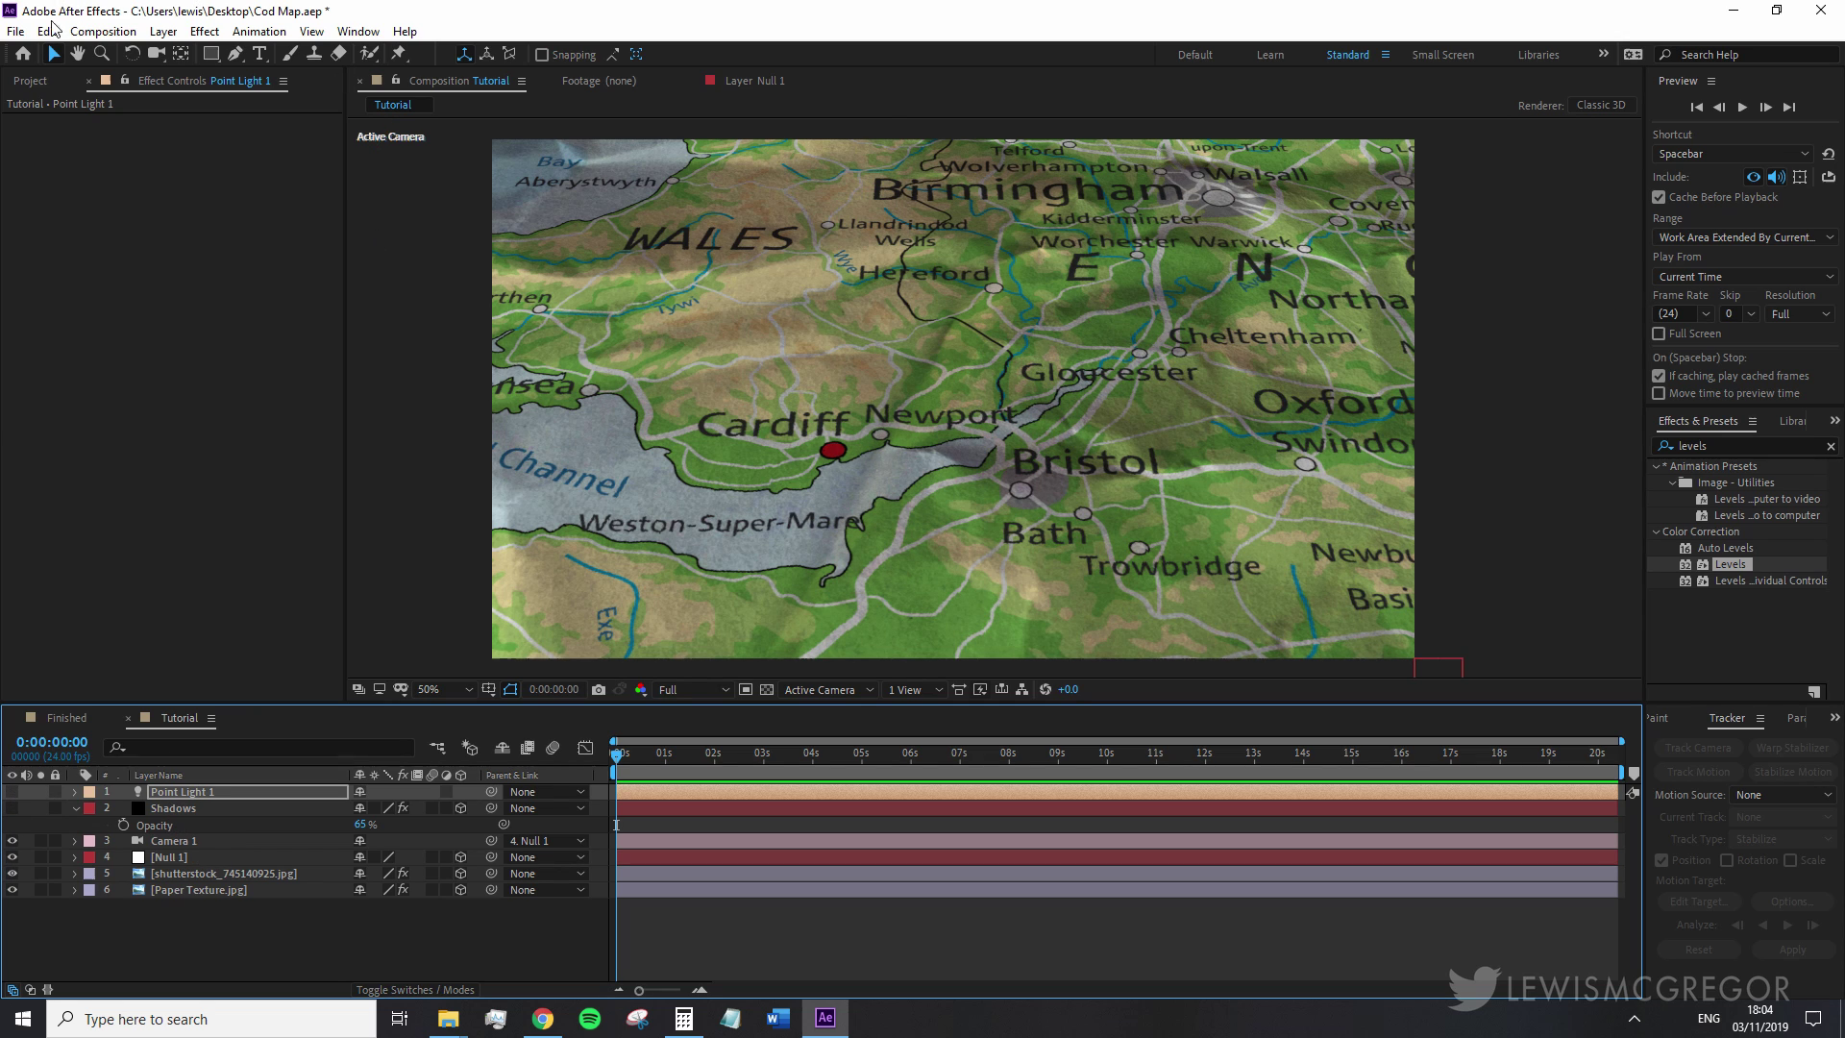
left_click(163, 32)
mouse_move(206, 58)
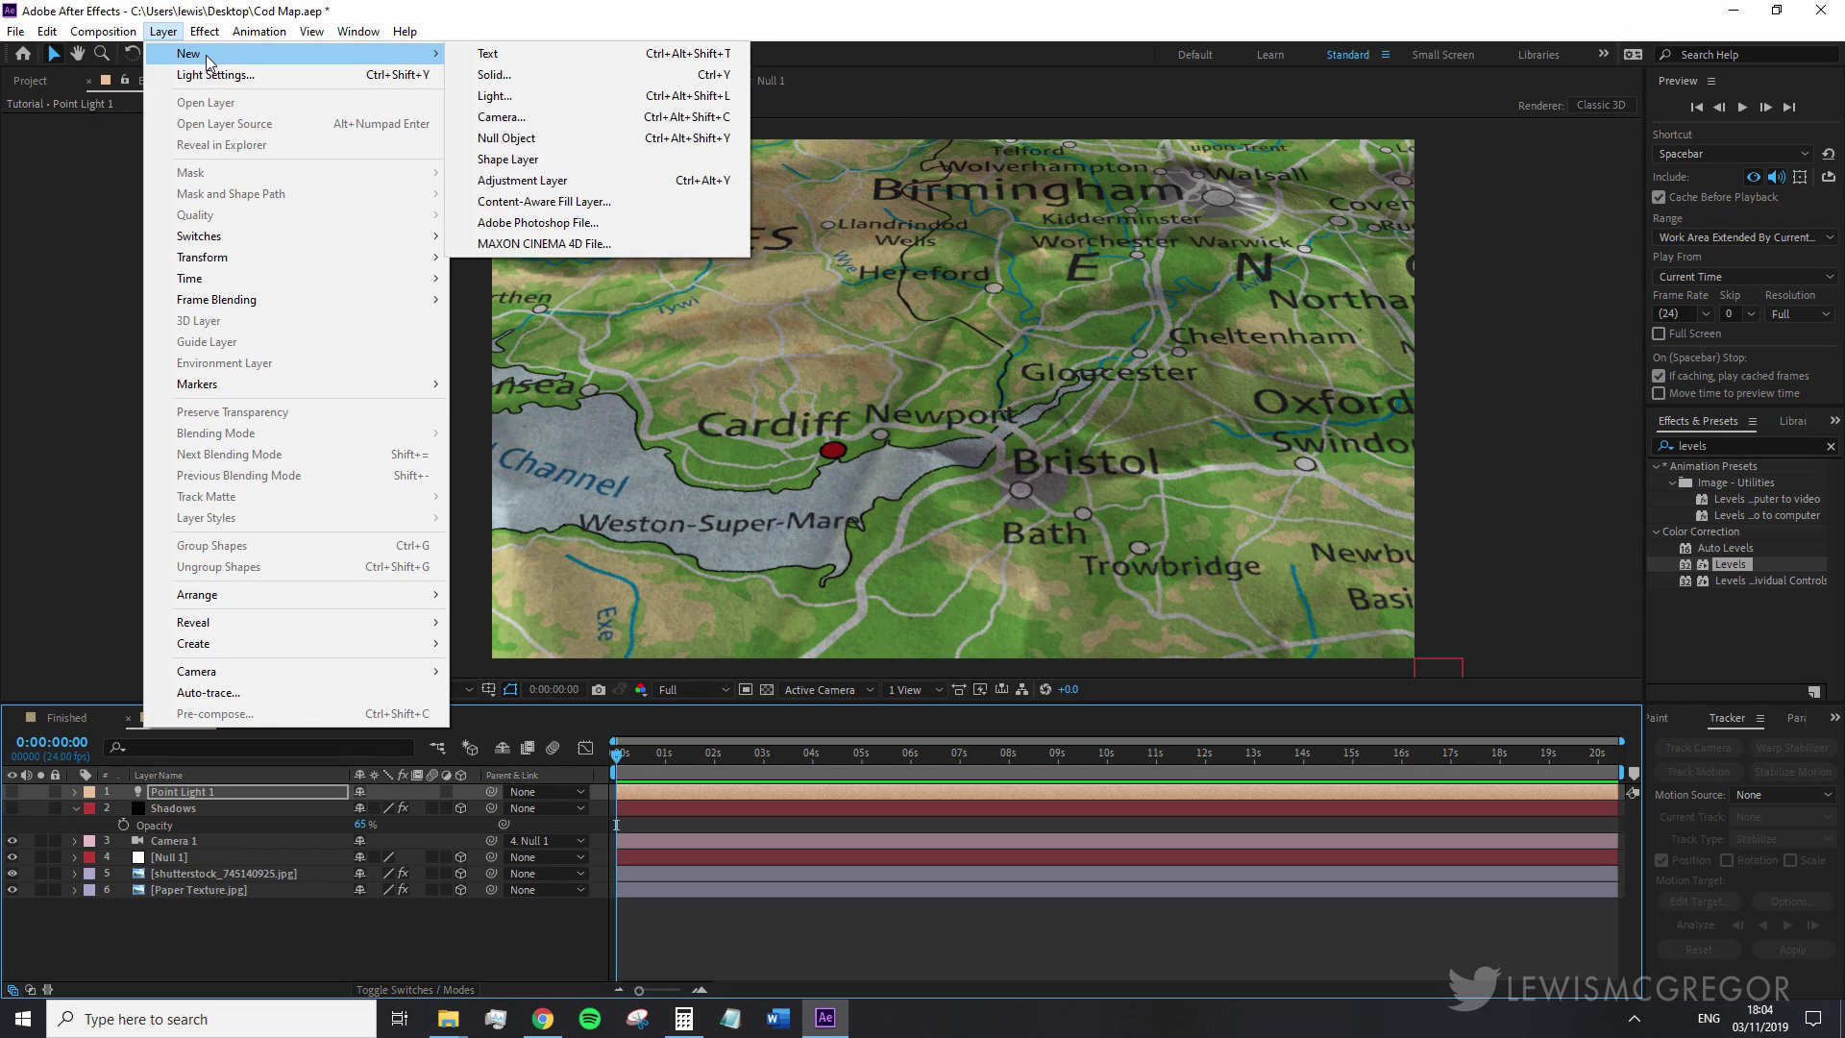
left_click(605, 180)
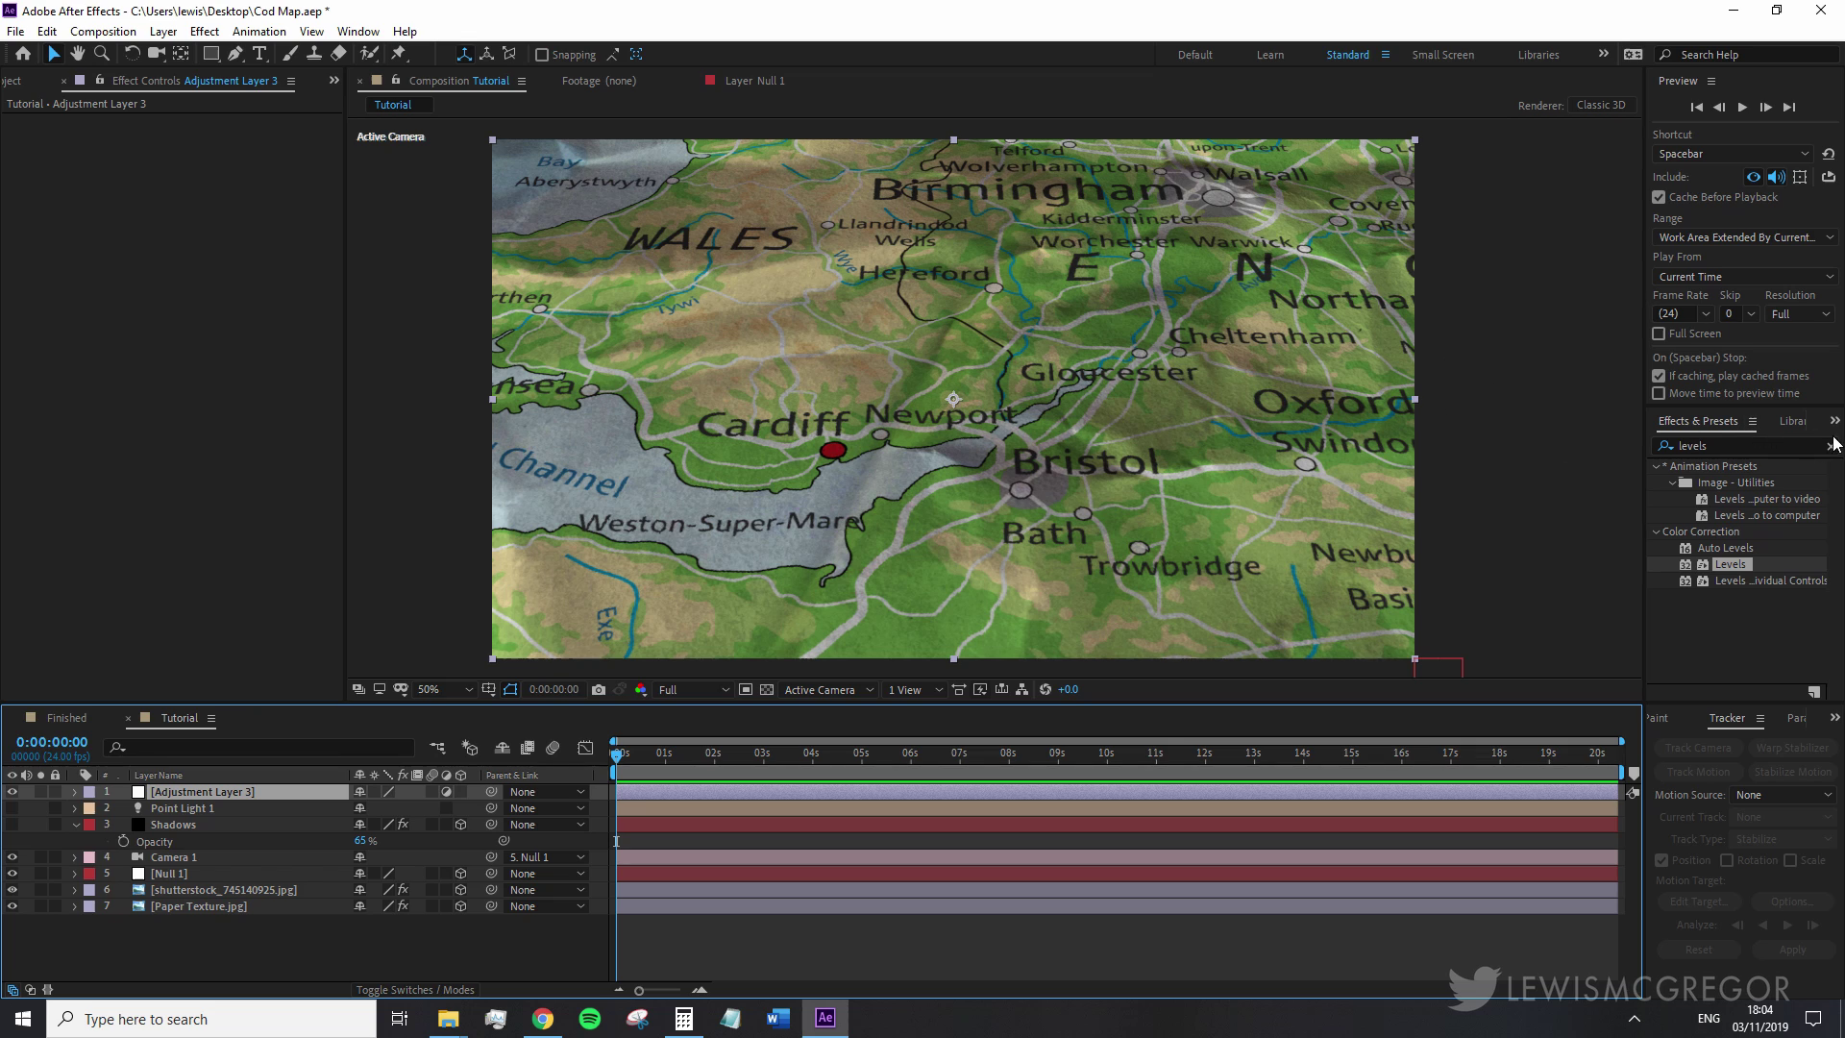
- Apply VR Chromatic Aberrations with Vertical FOV 132.1, Falloff Distance 0 and inverted falloff, plus Add Grain
left_click(1831, 447)
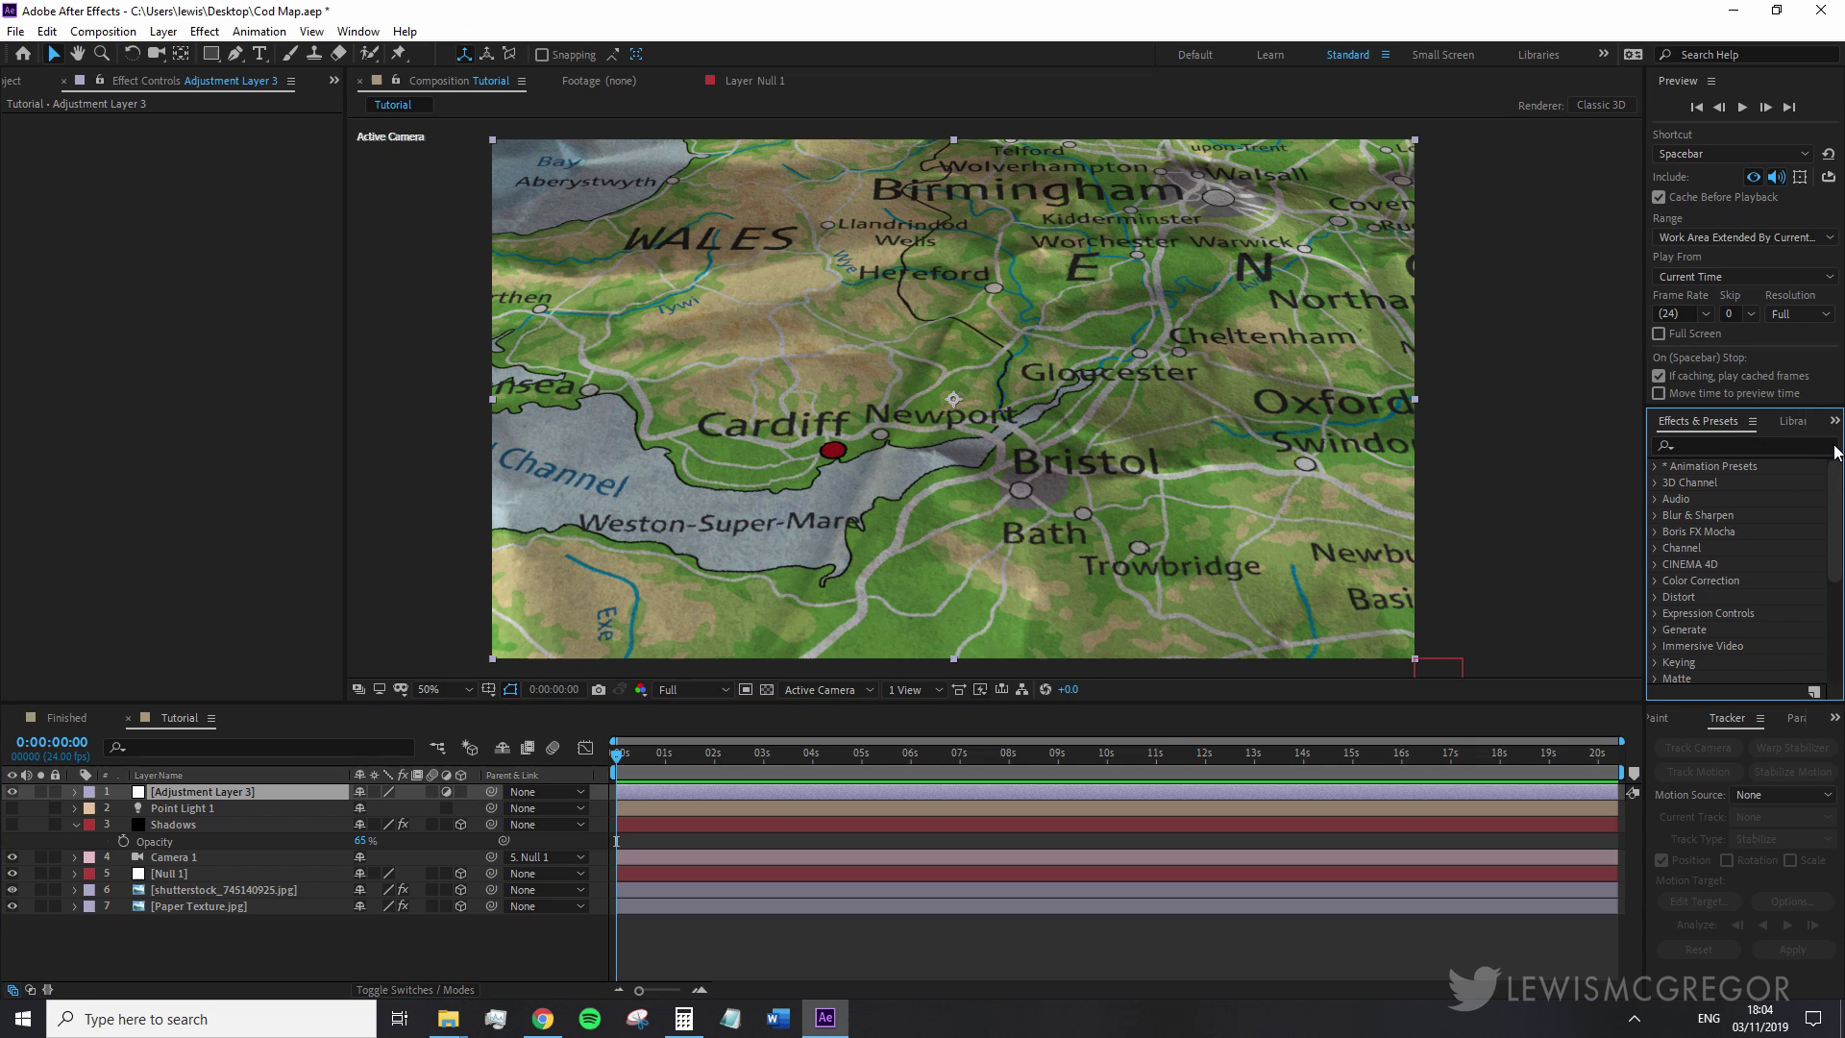
left_click(1761, 443)
type("chrom")
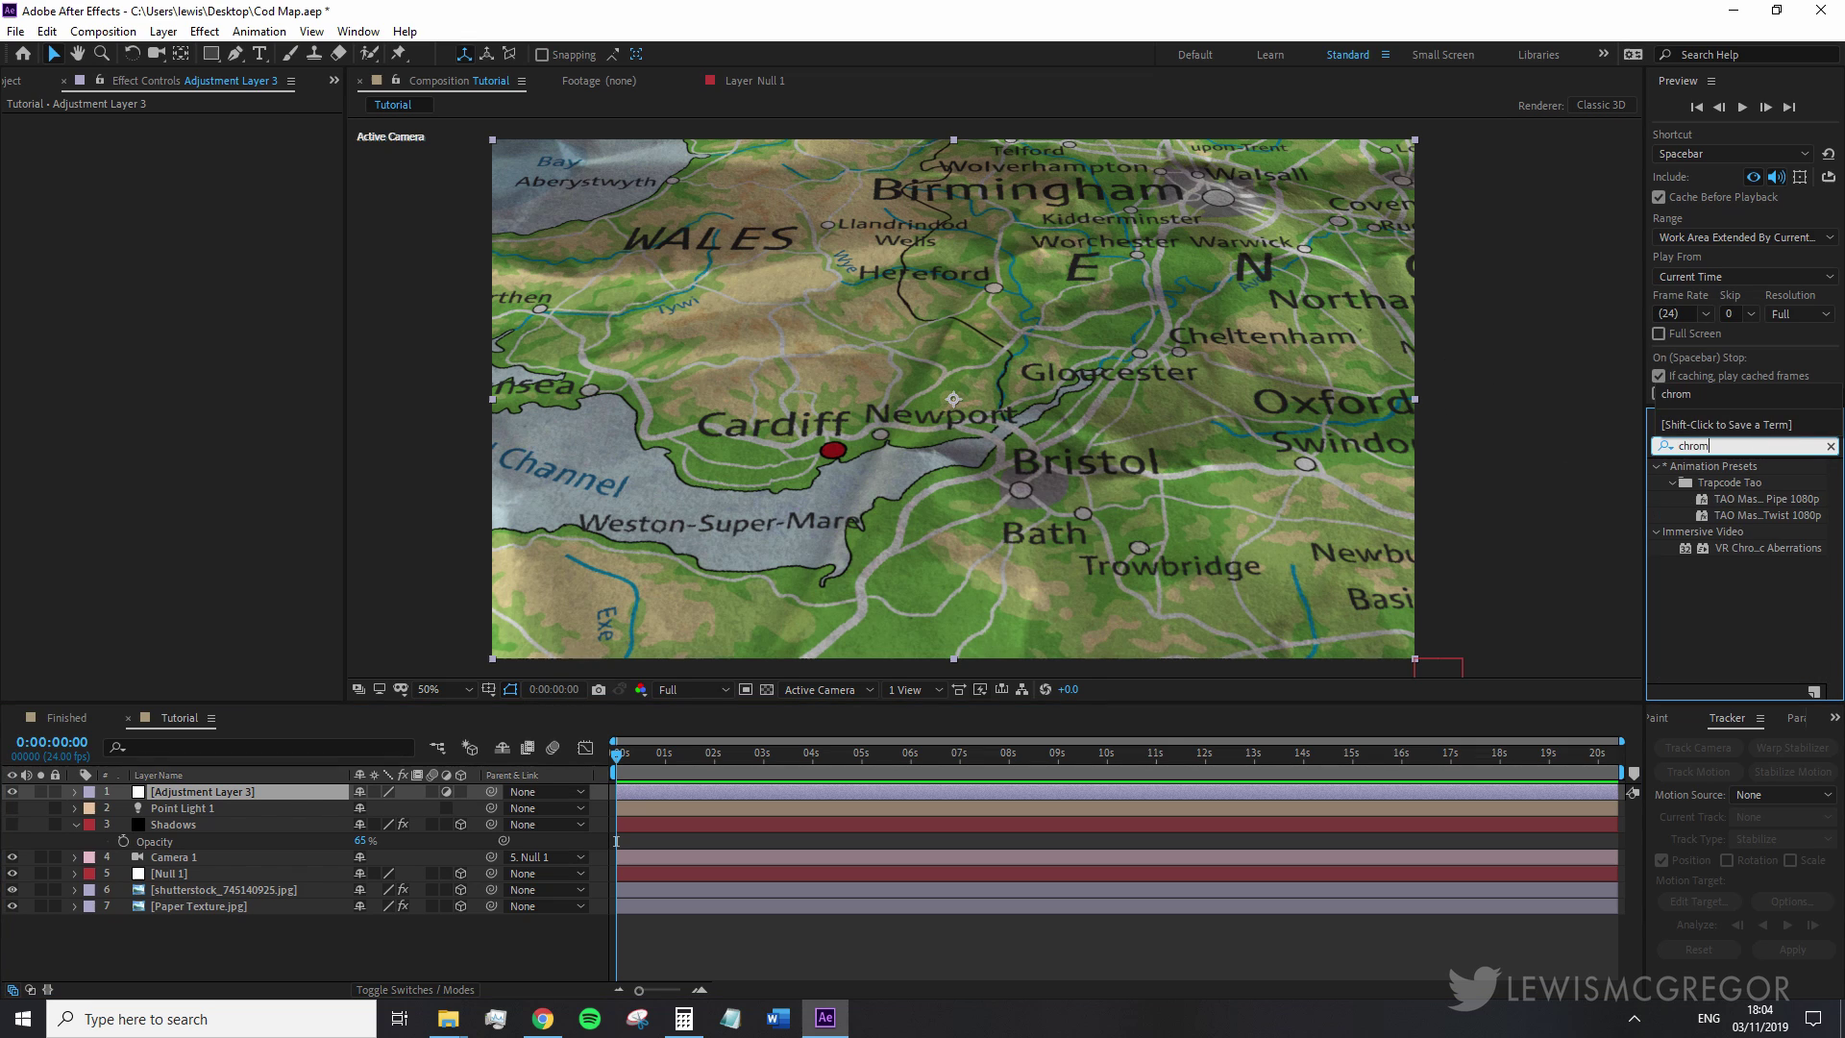
left_click_drag(1754, 560, 295, 803)
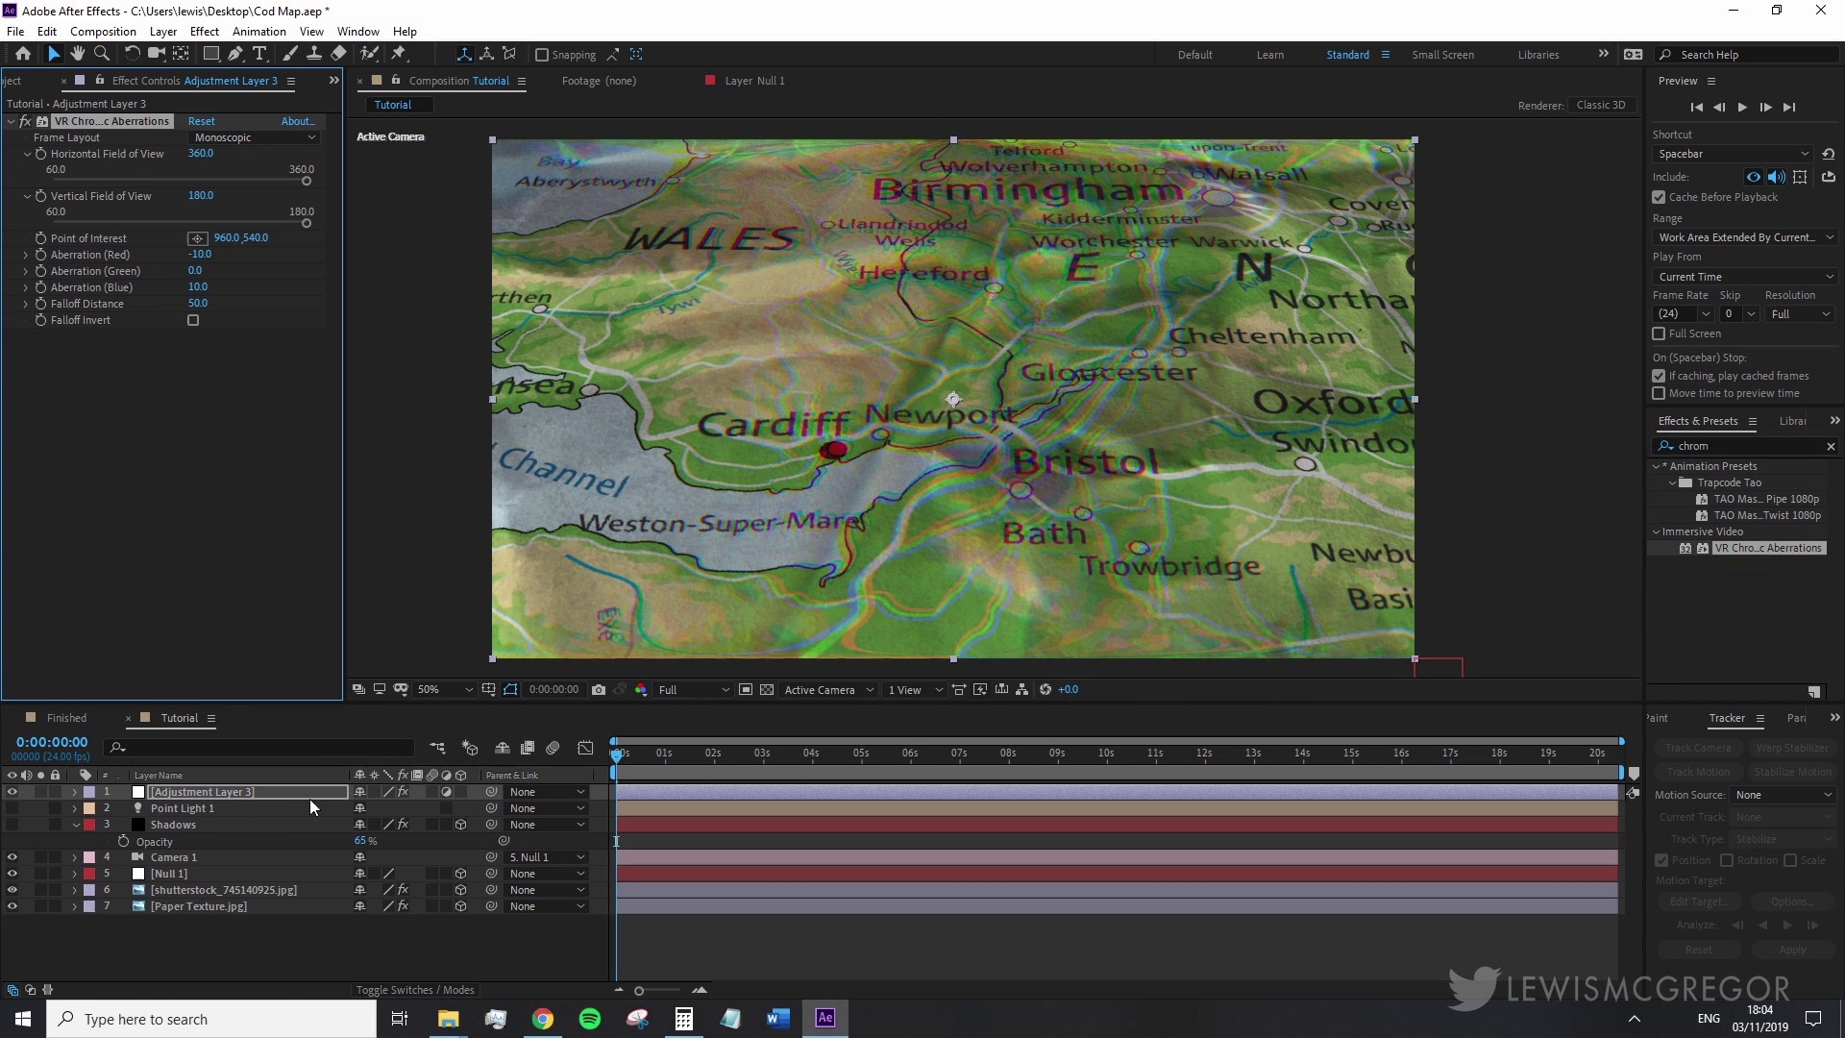
left_click(1831, 445)
left_click_drag(218, 223, 206, 224)
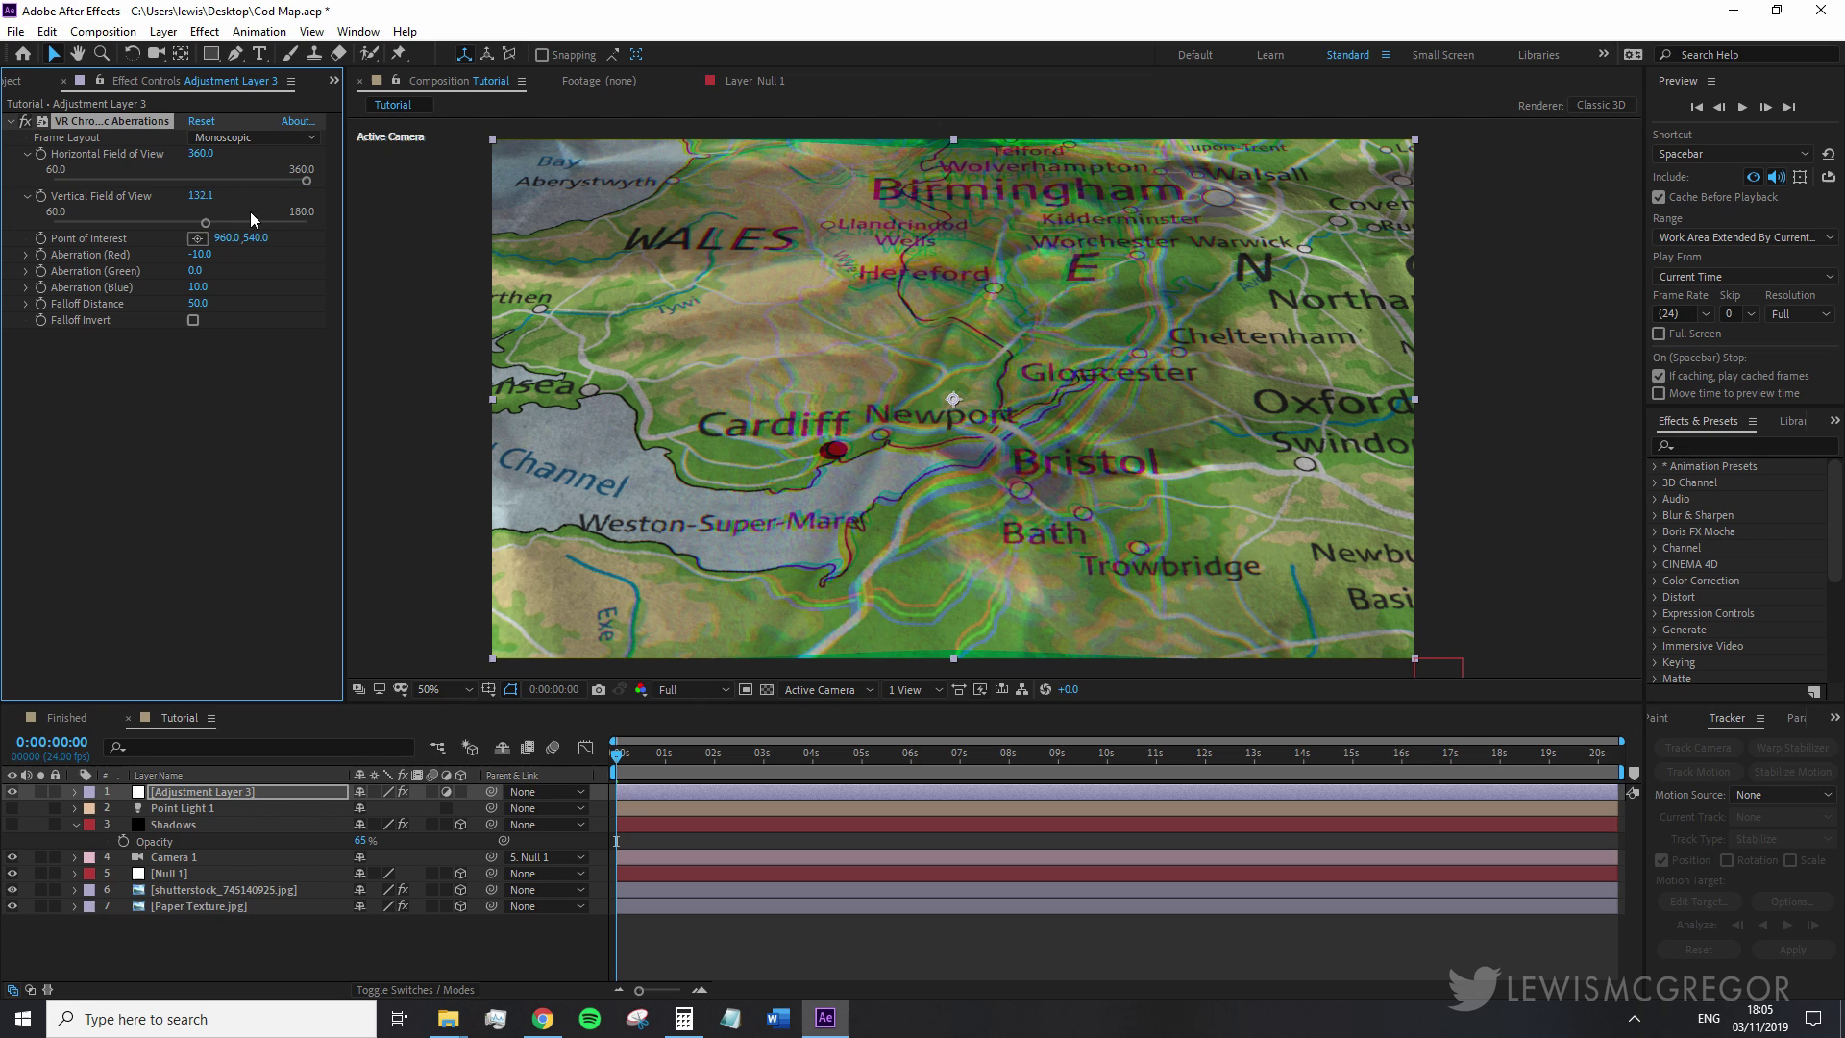
left_click(193, 320)
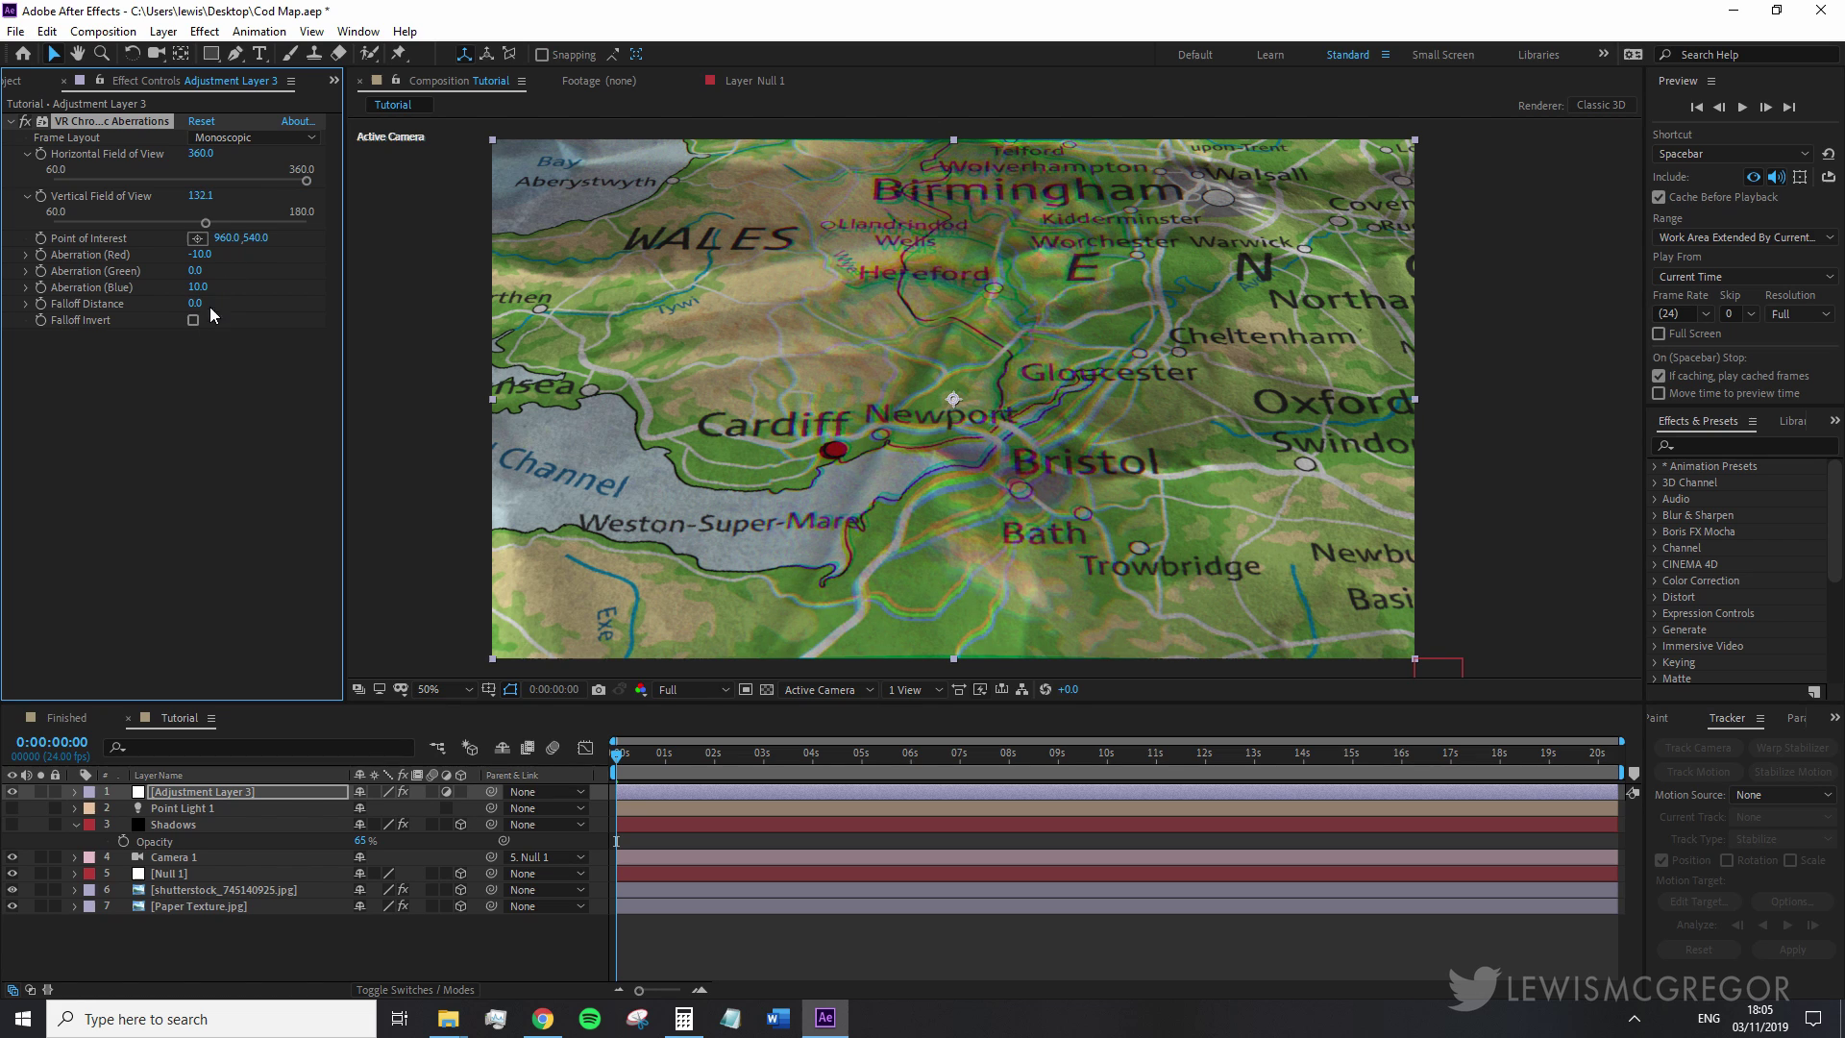
left_click_drag(209, 304, 191, 305)
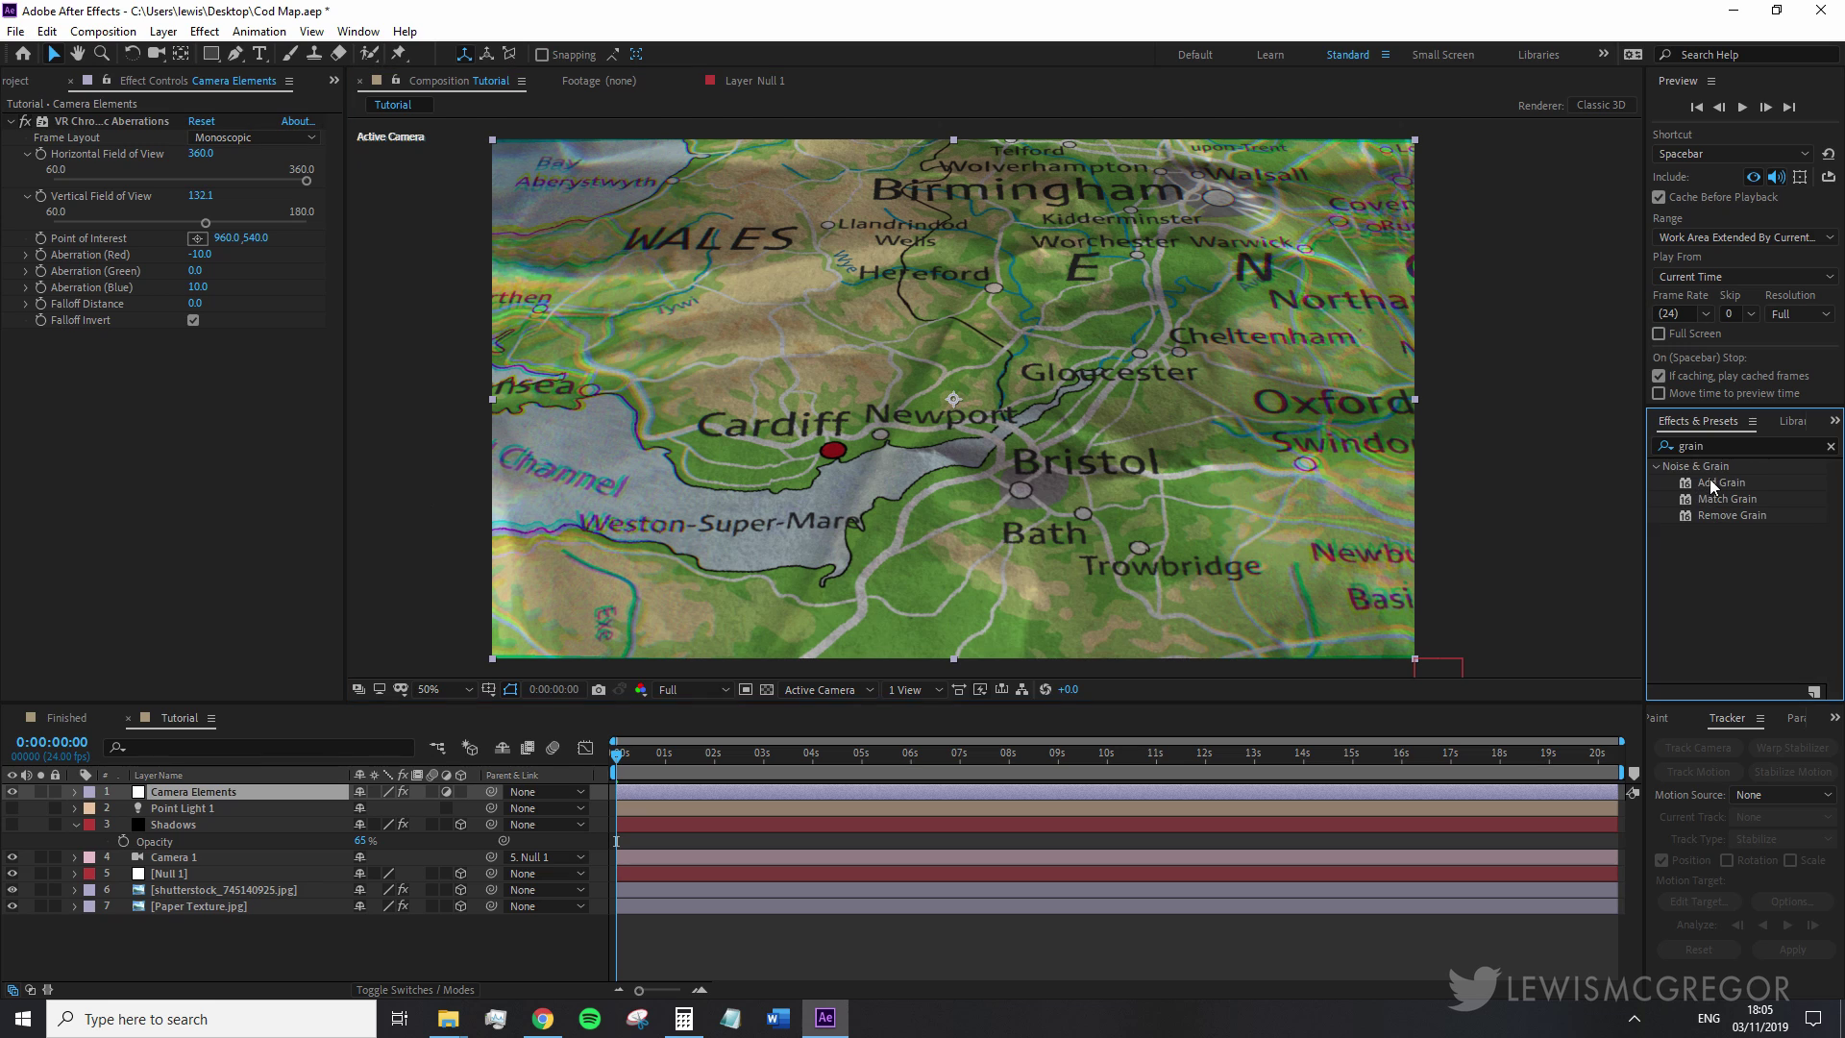
left_click_drag(1720, 482, 452, 490)
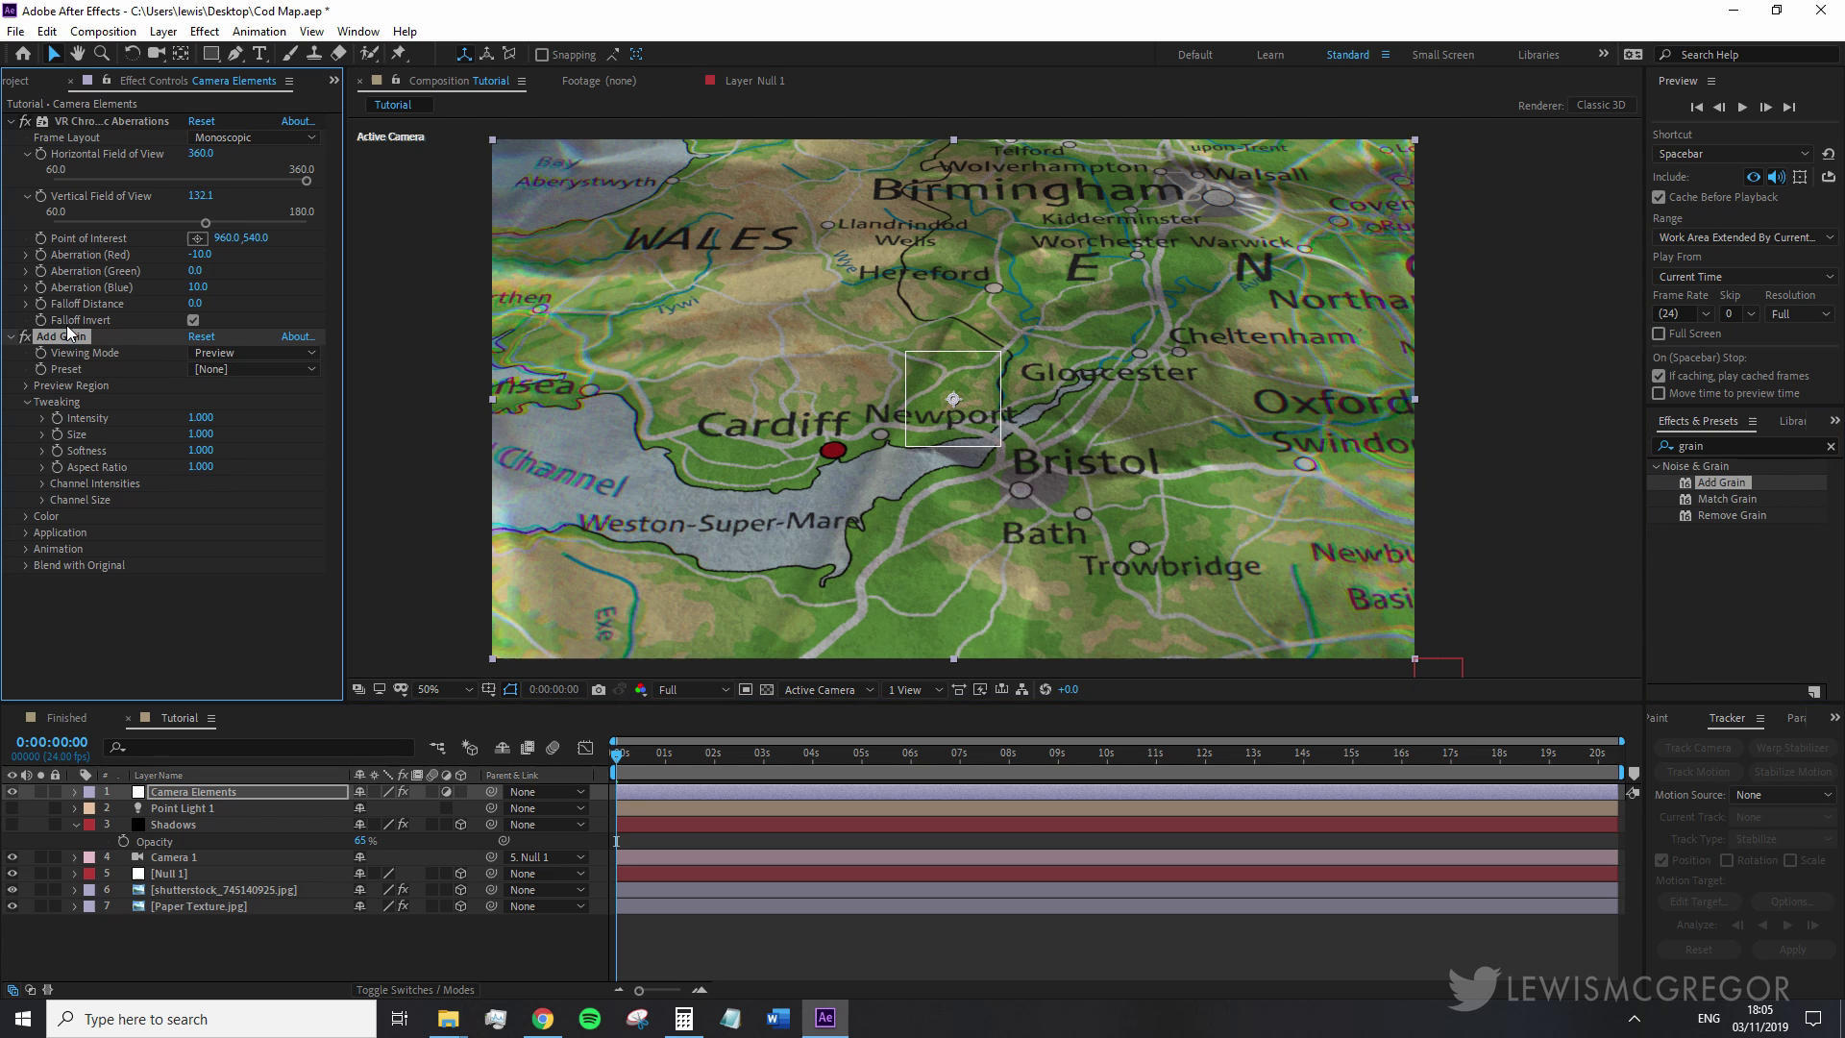
- Move Add Grain above VR Chromatic Aberrations, with Final Output viewing and the Kodak SFX 200T preset
left_click_drag(65, 340, 102, 139)
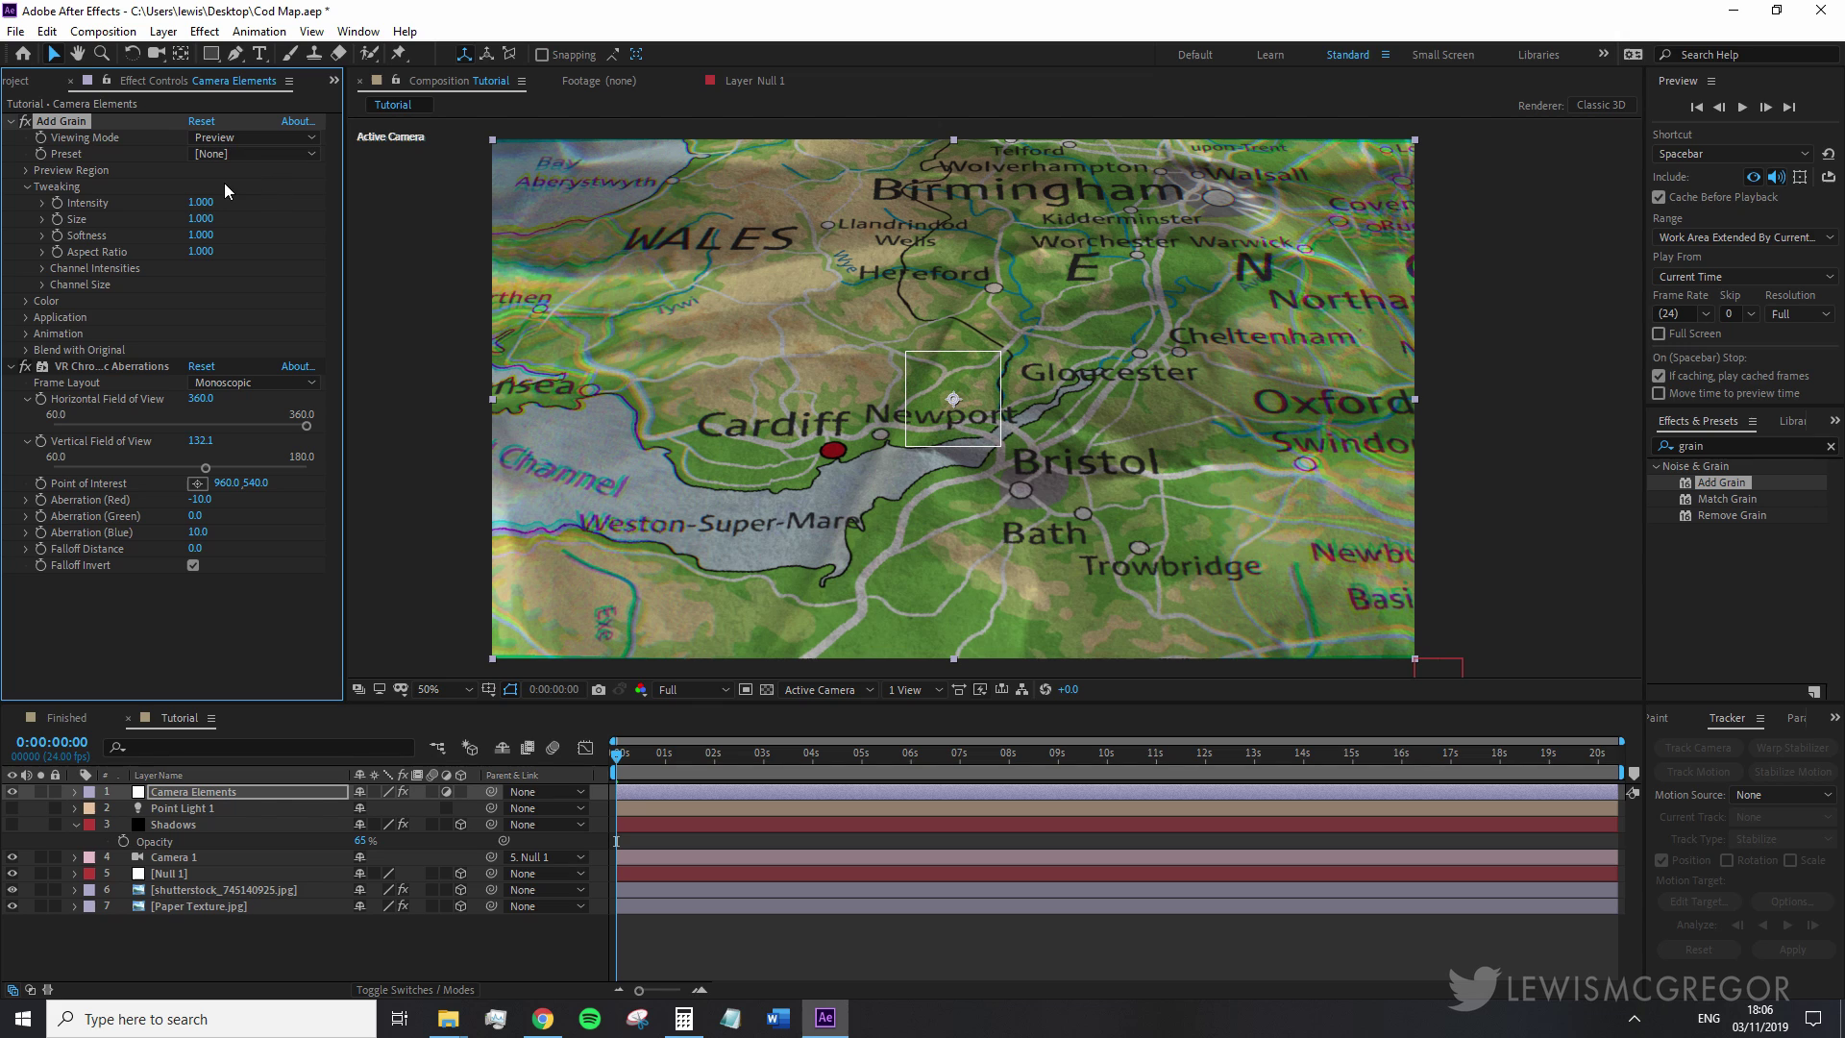
left_click(212, 138)
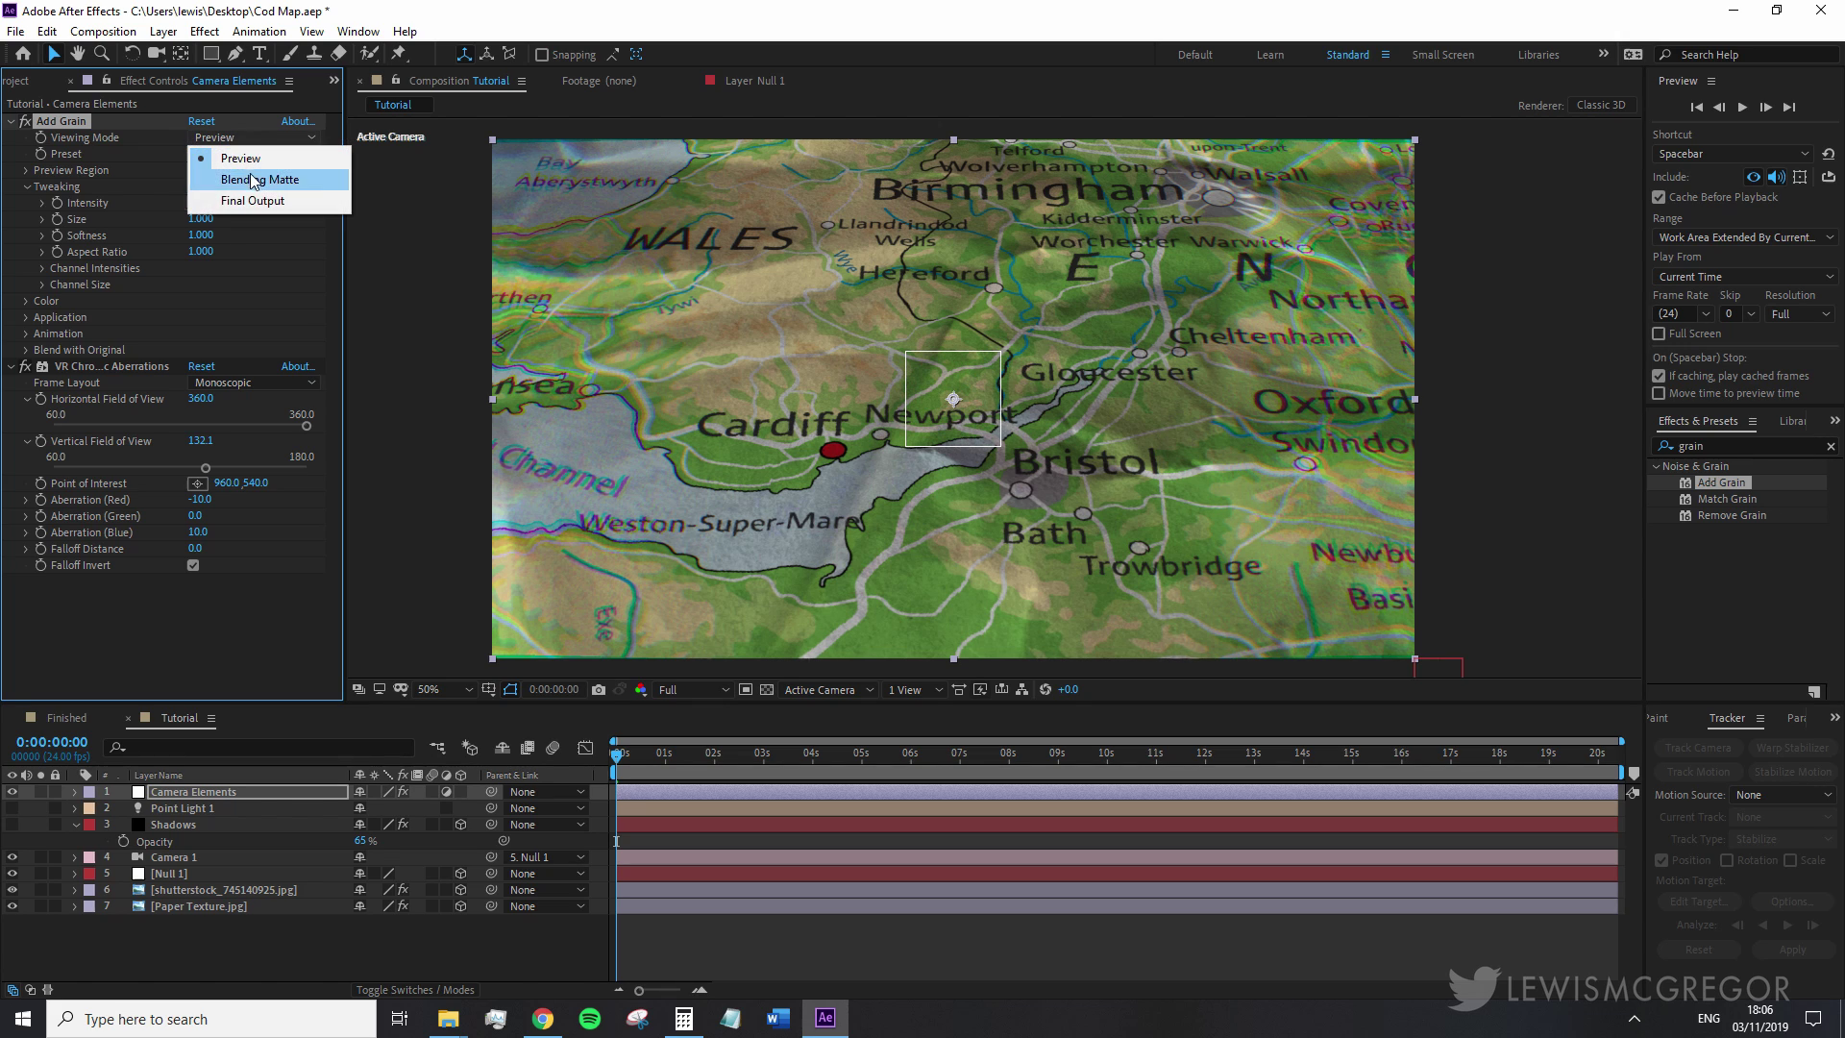
left_click(258, 202)
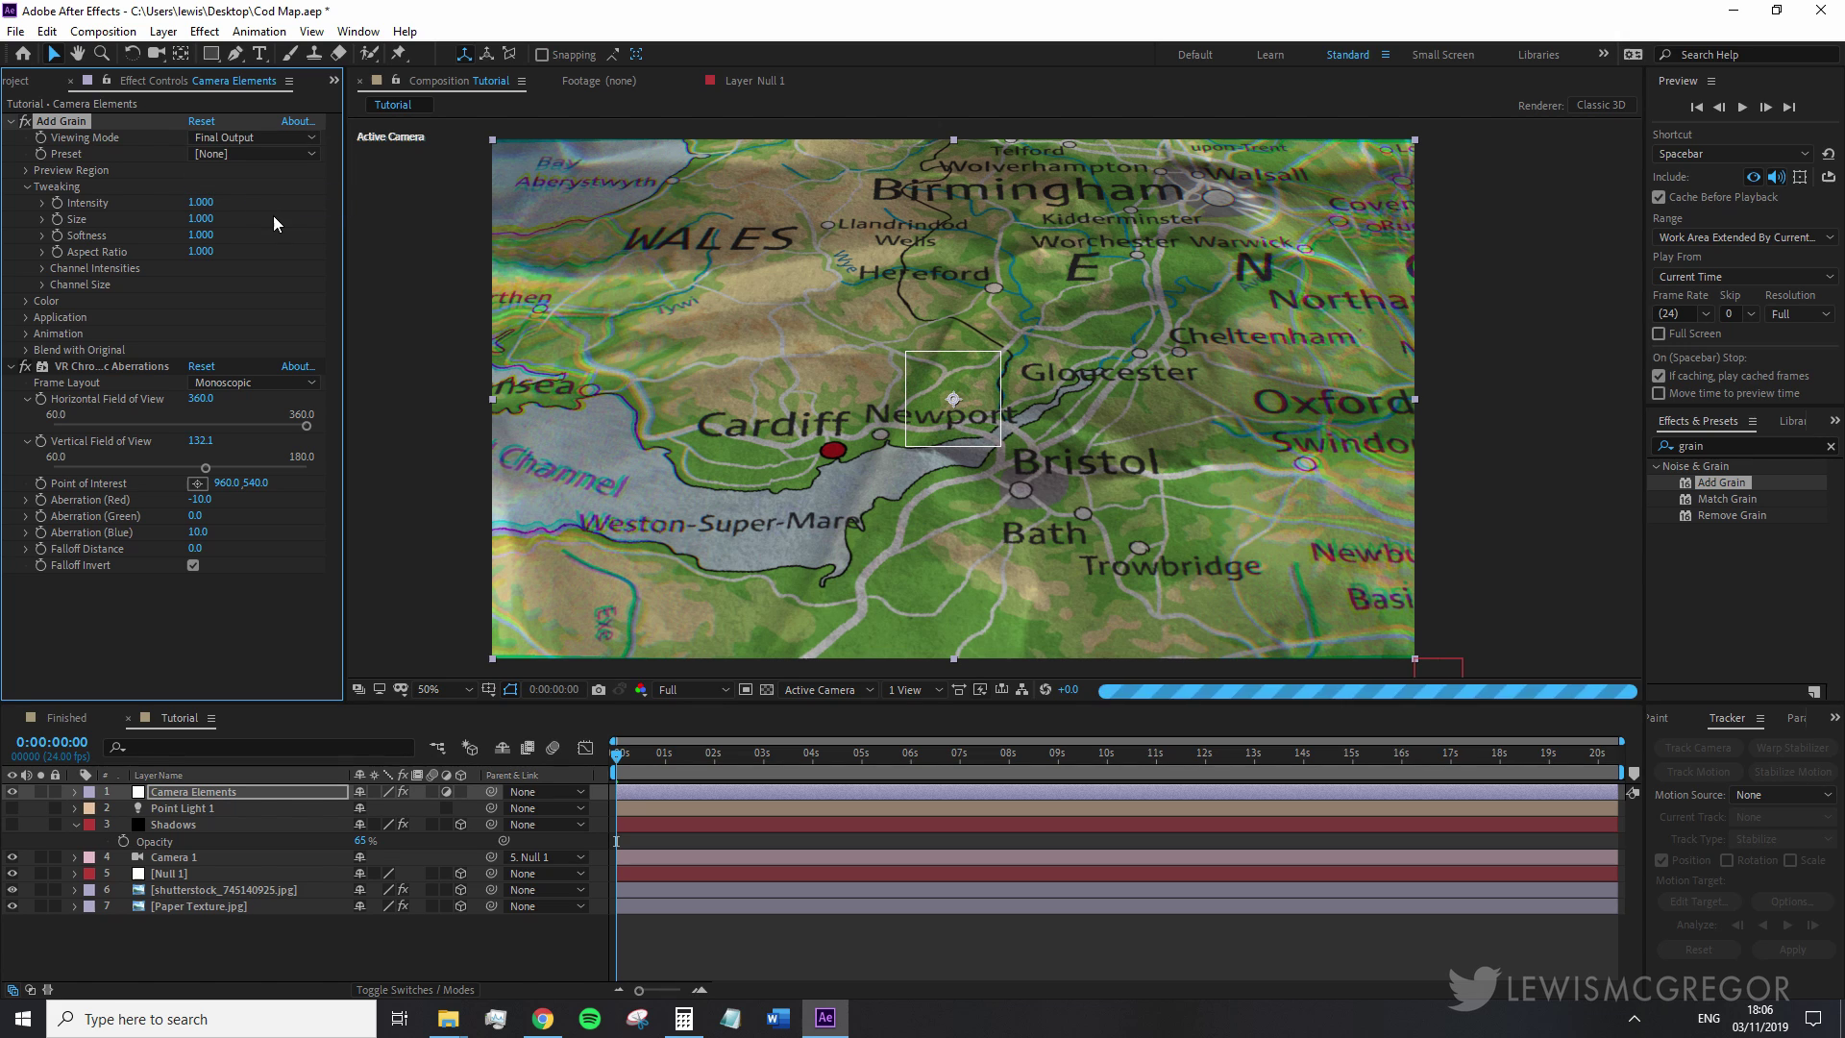
left_click(269, 156)
left_click(327, 456)
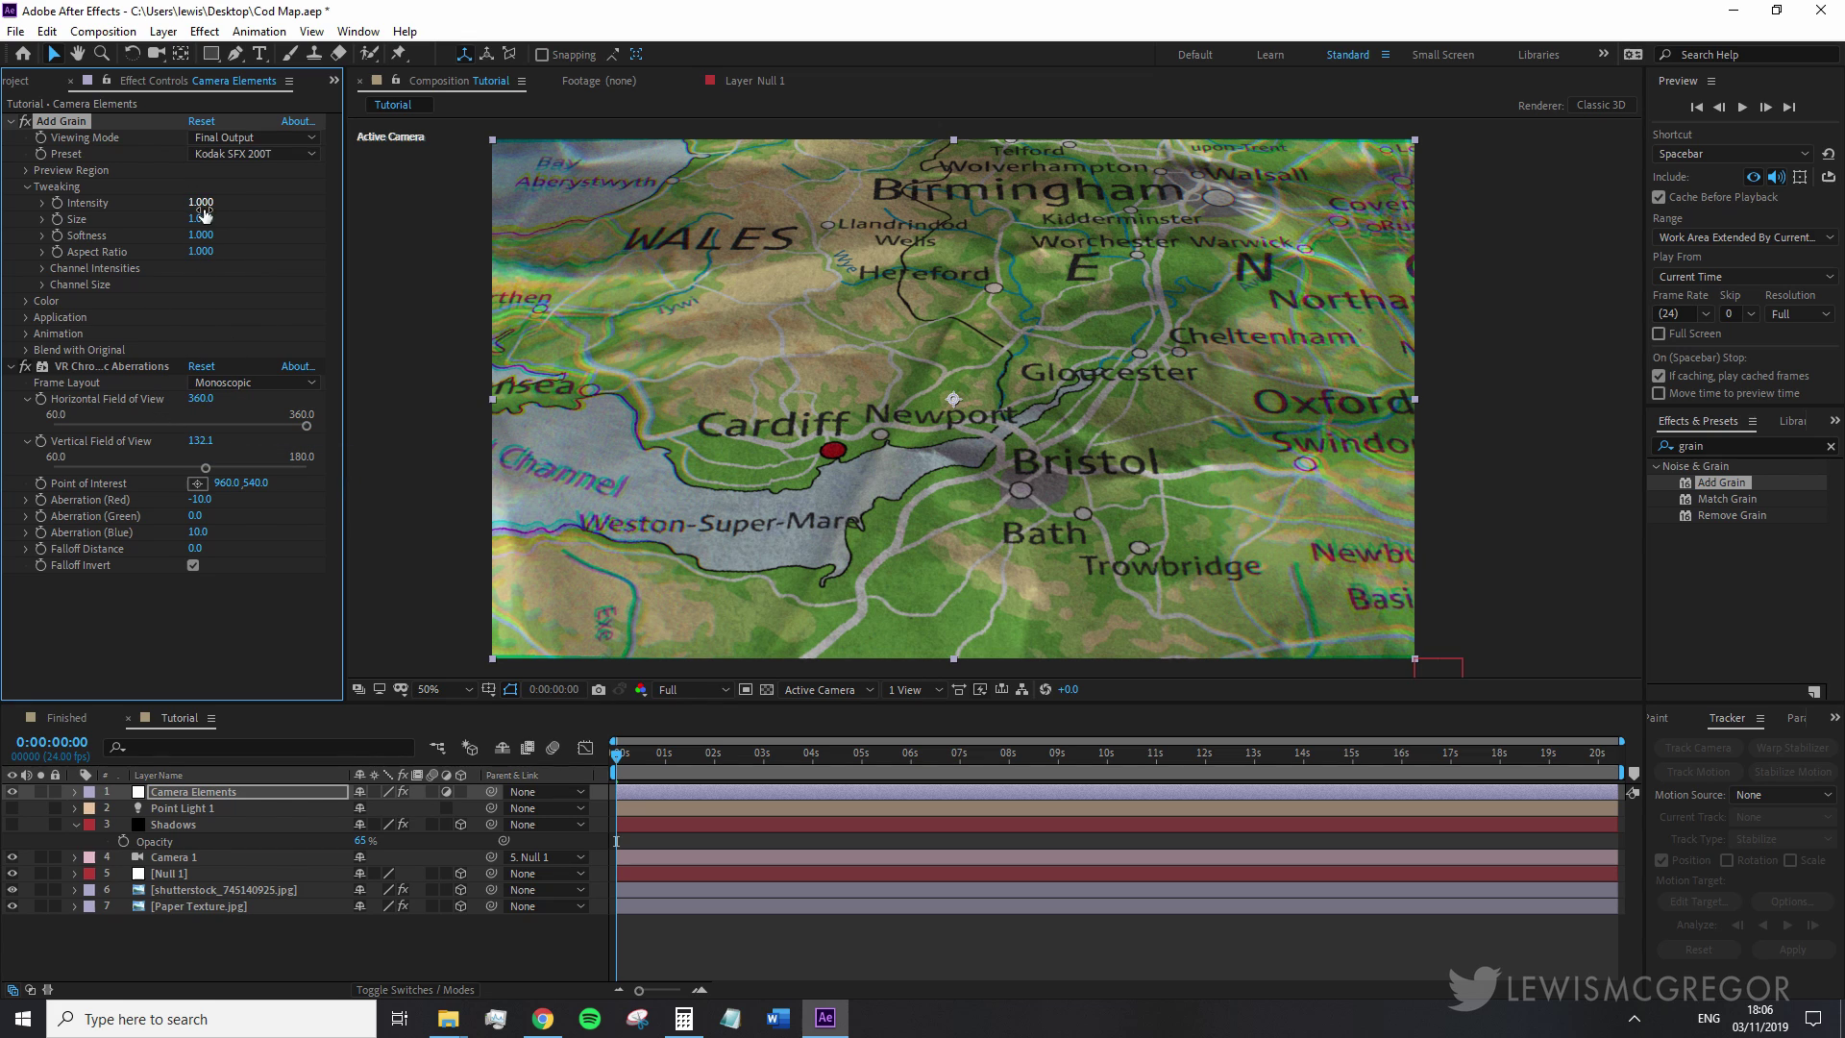
- Set the grain intensity to 0.5 and make it monochromatic
left_click(200, 203)
type("0.5")
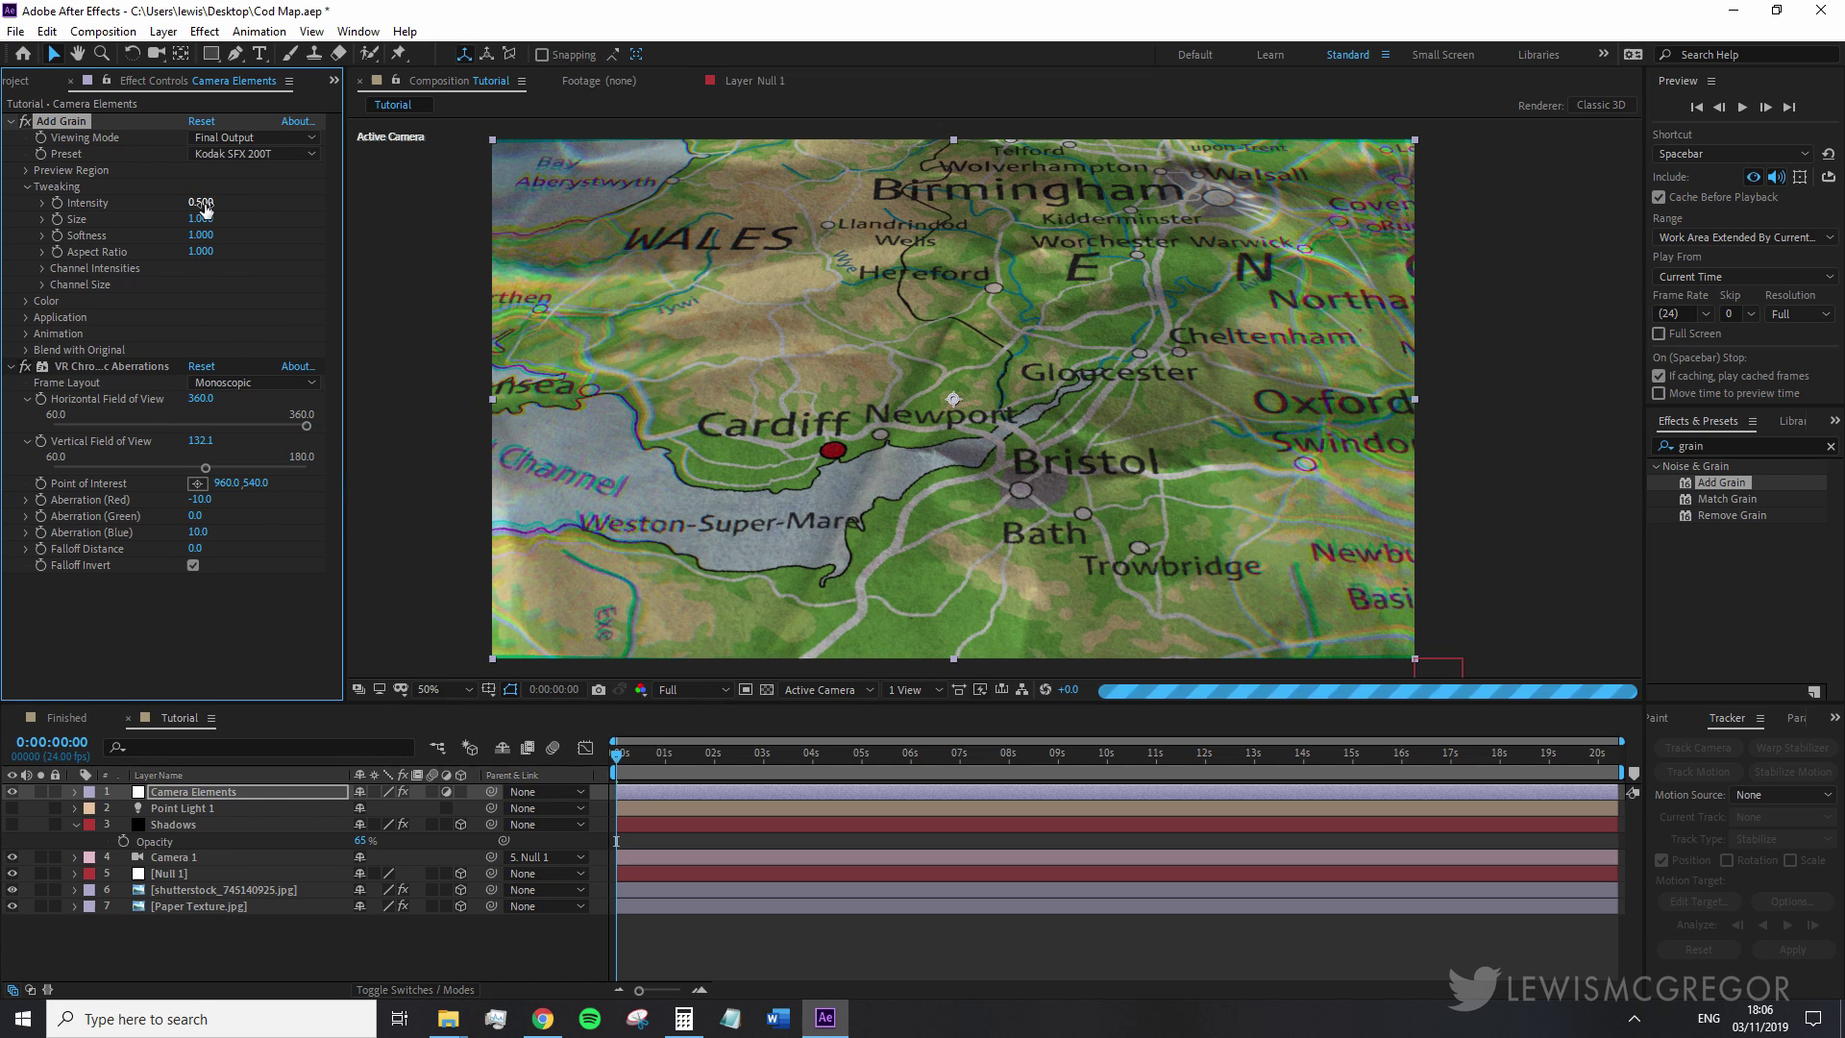
key("Return")
left_click(26, 302)
left_click(193, 318)
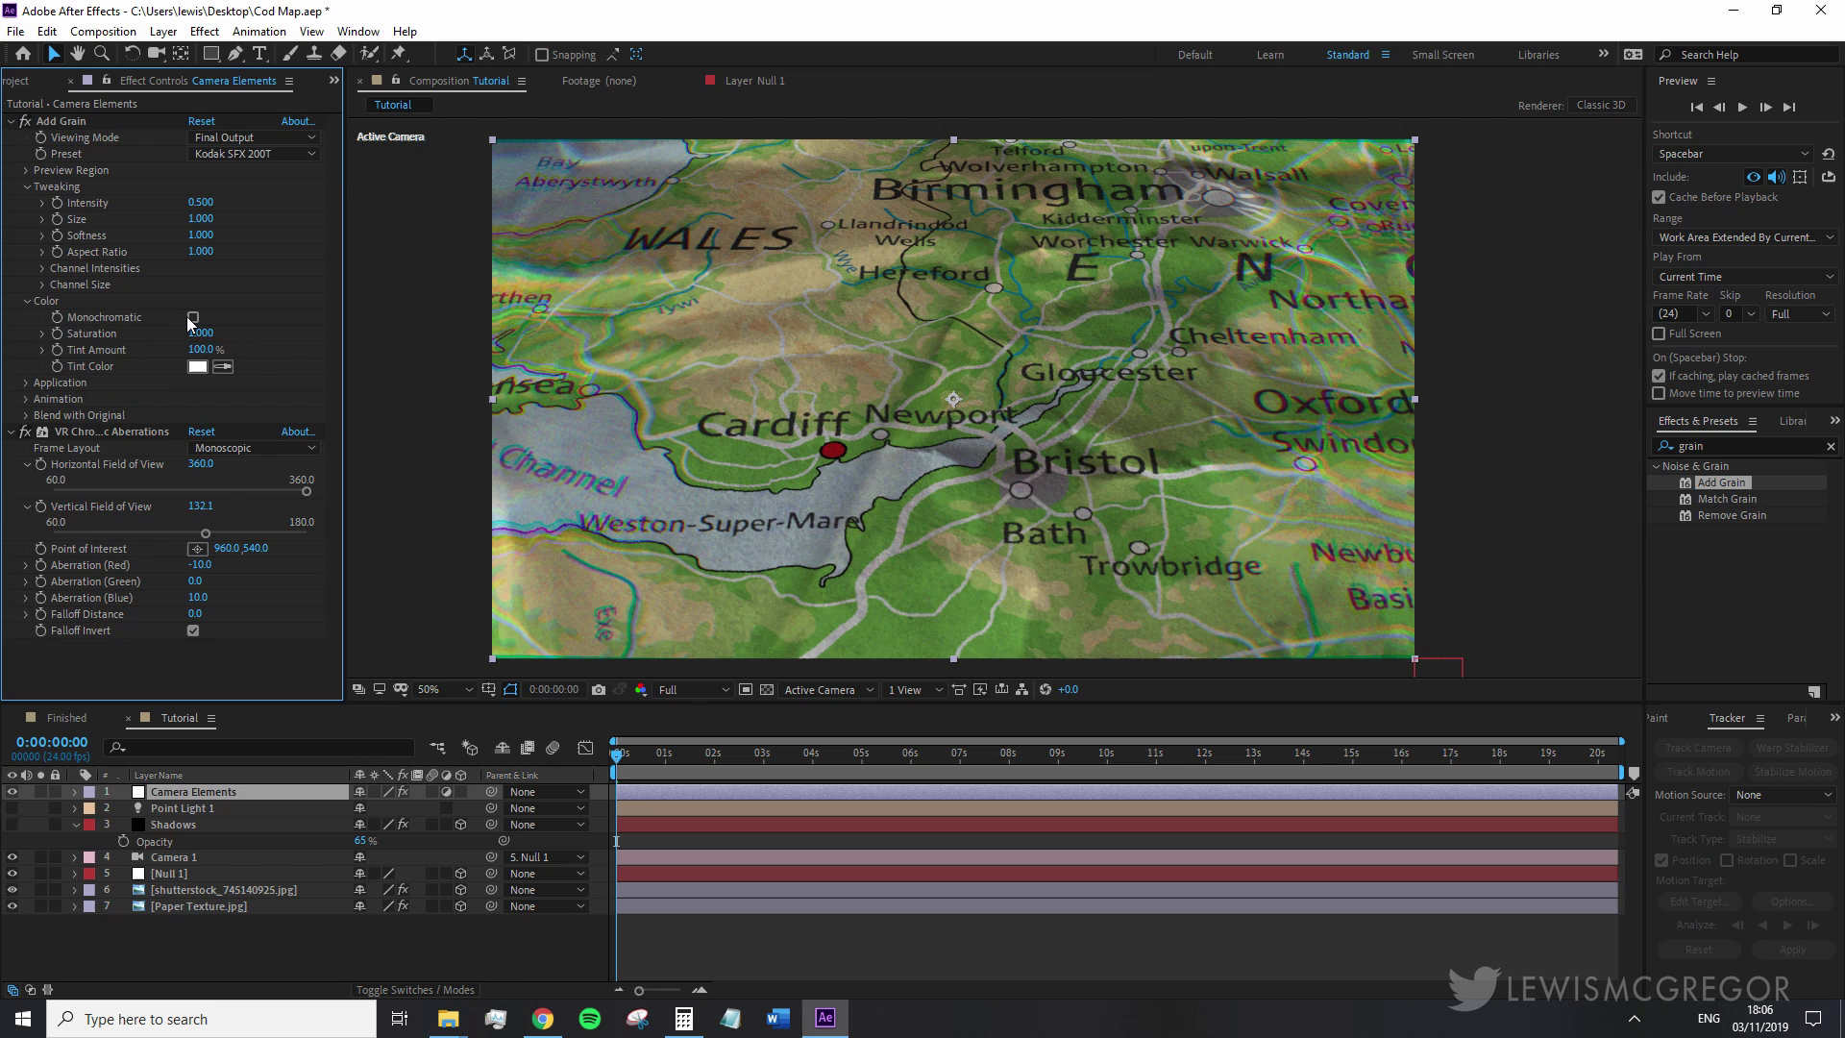
- Create a new adjustment layer named Blur
left_click(164, 31)
mouse_move(211, 46)
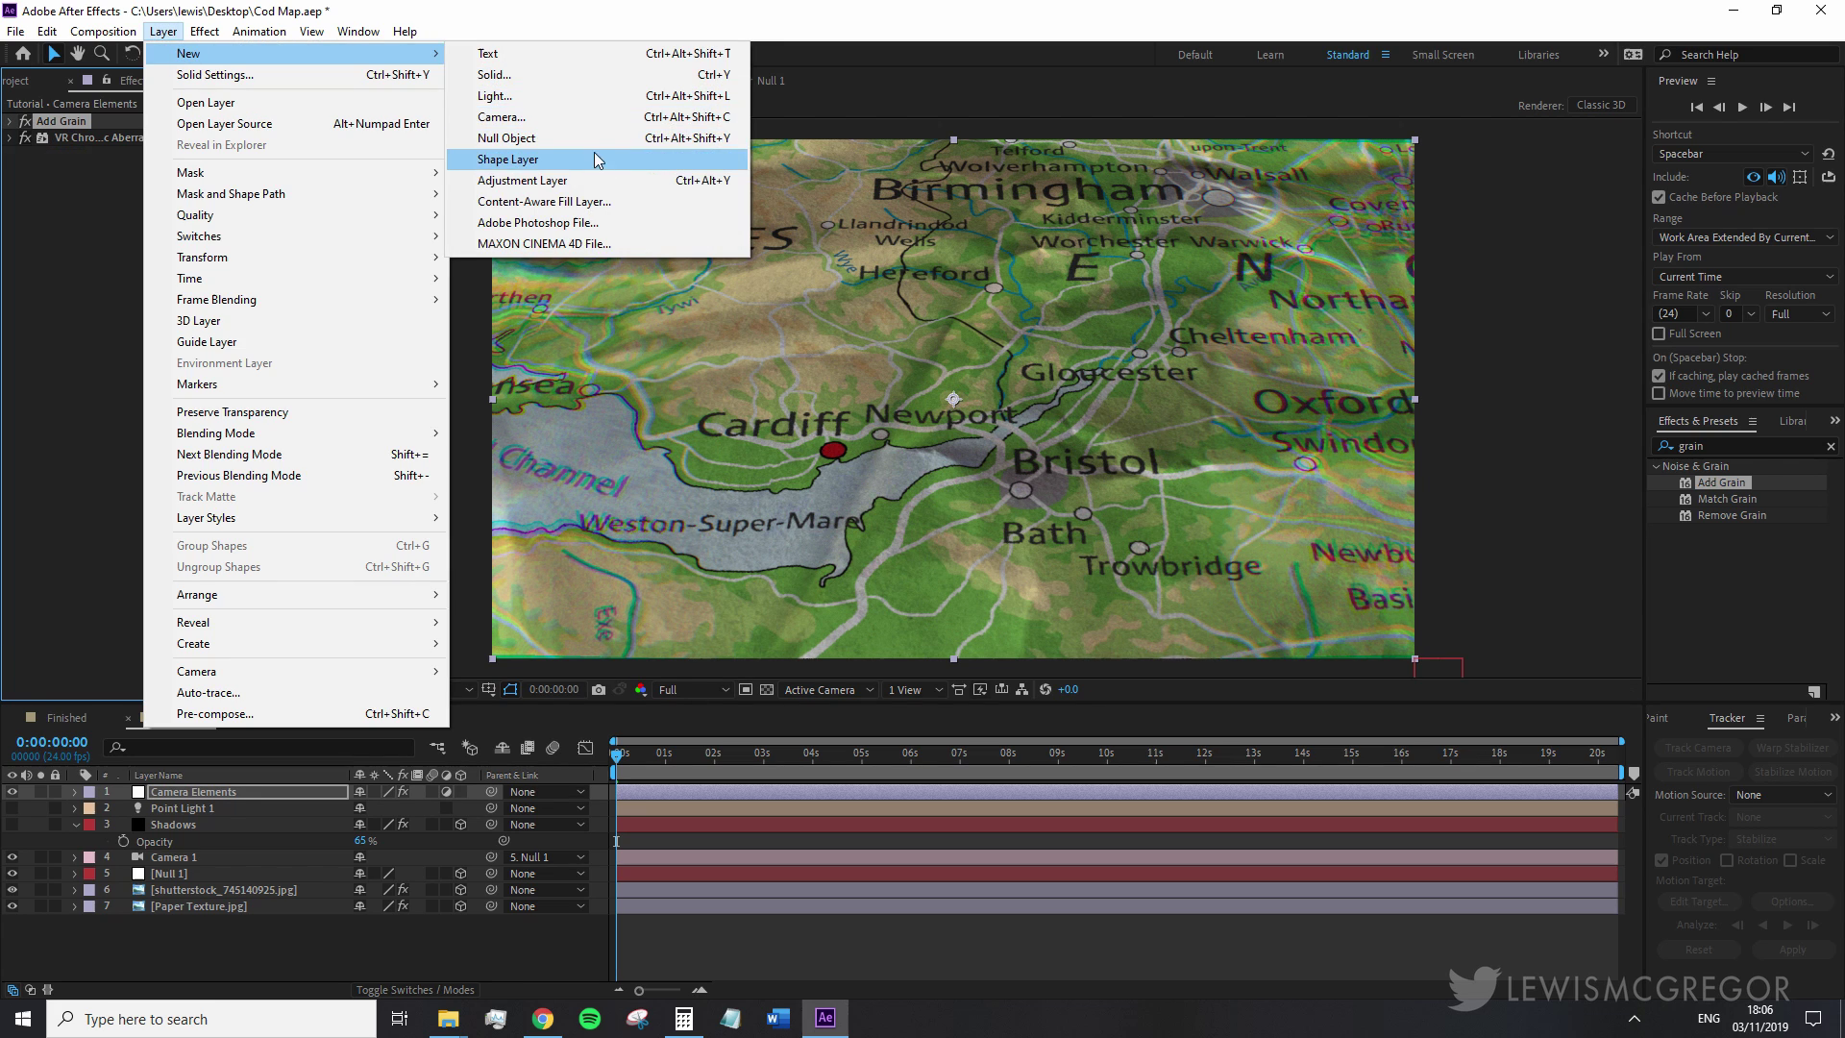
left_click(615, 169)
left_click(203, 792)
key("Return")
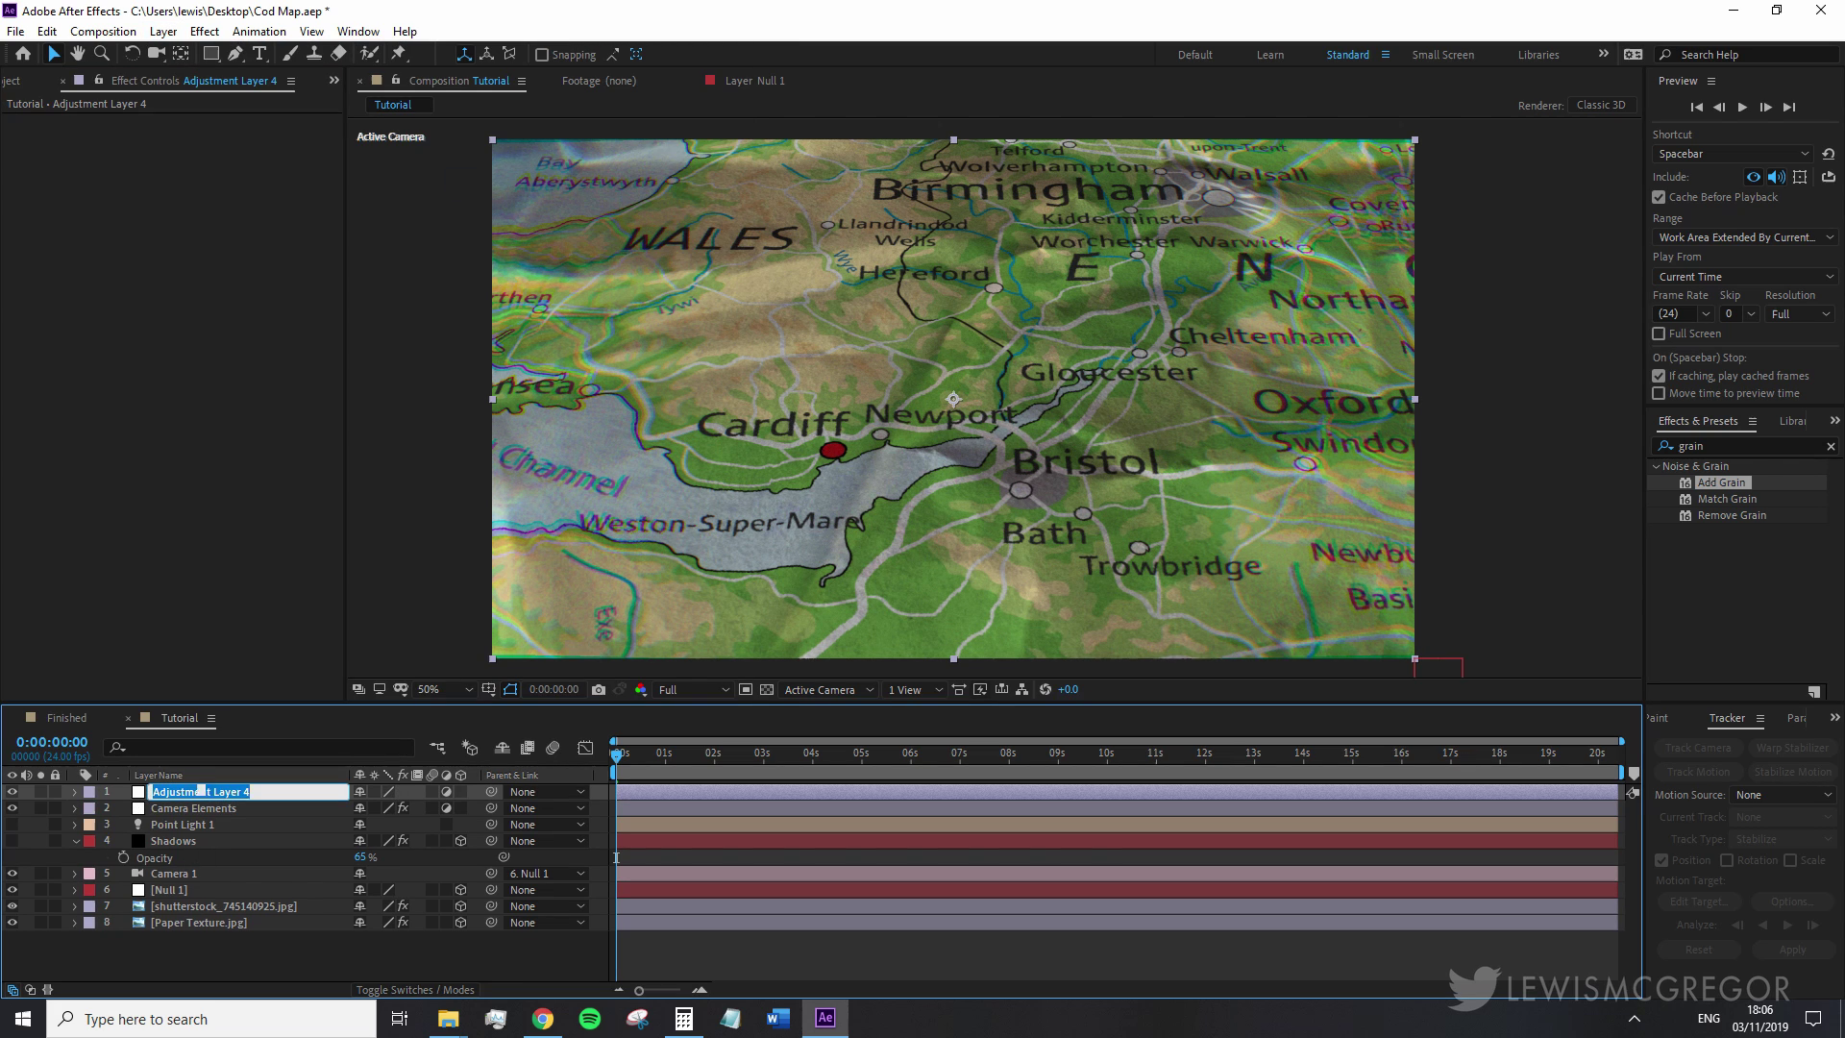
type("Blur")
key("Return")
- Apply Camera Lens Blur to the Blur layer and draw a rectangular mask over the map
left_click(1831, 446)
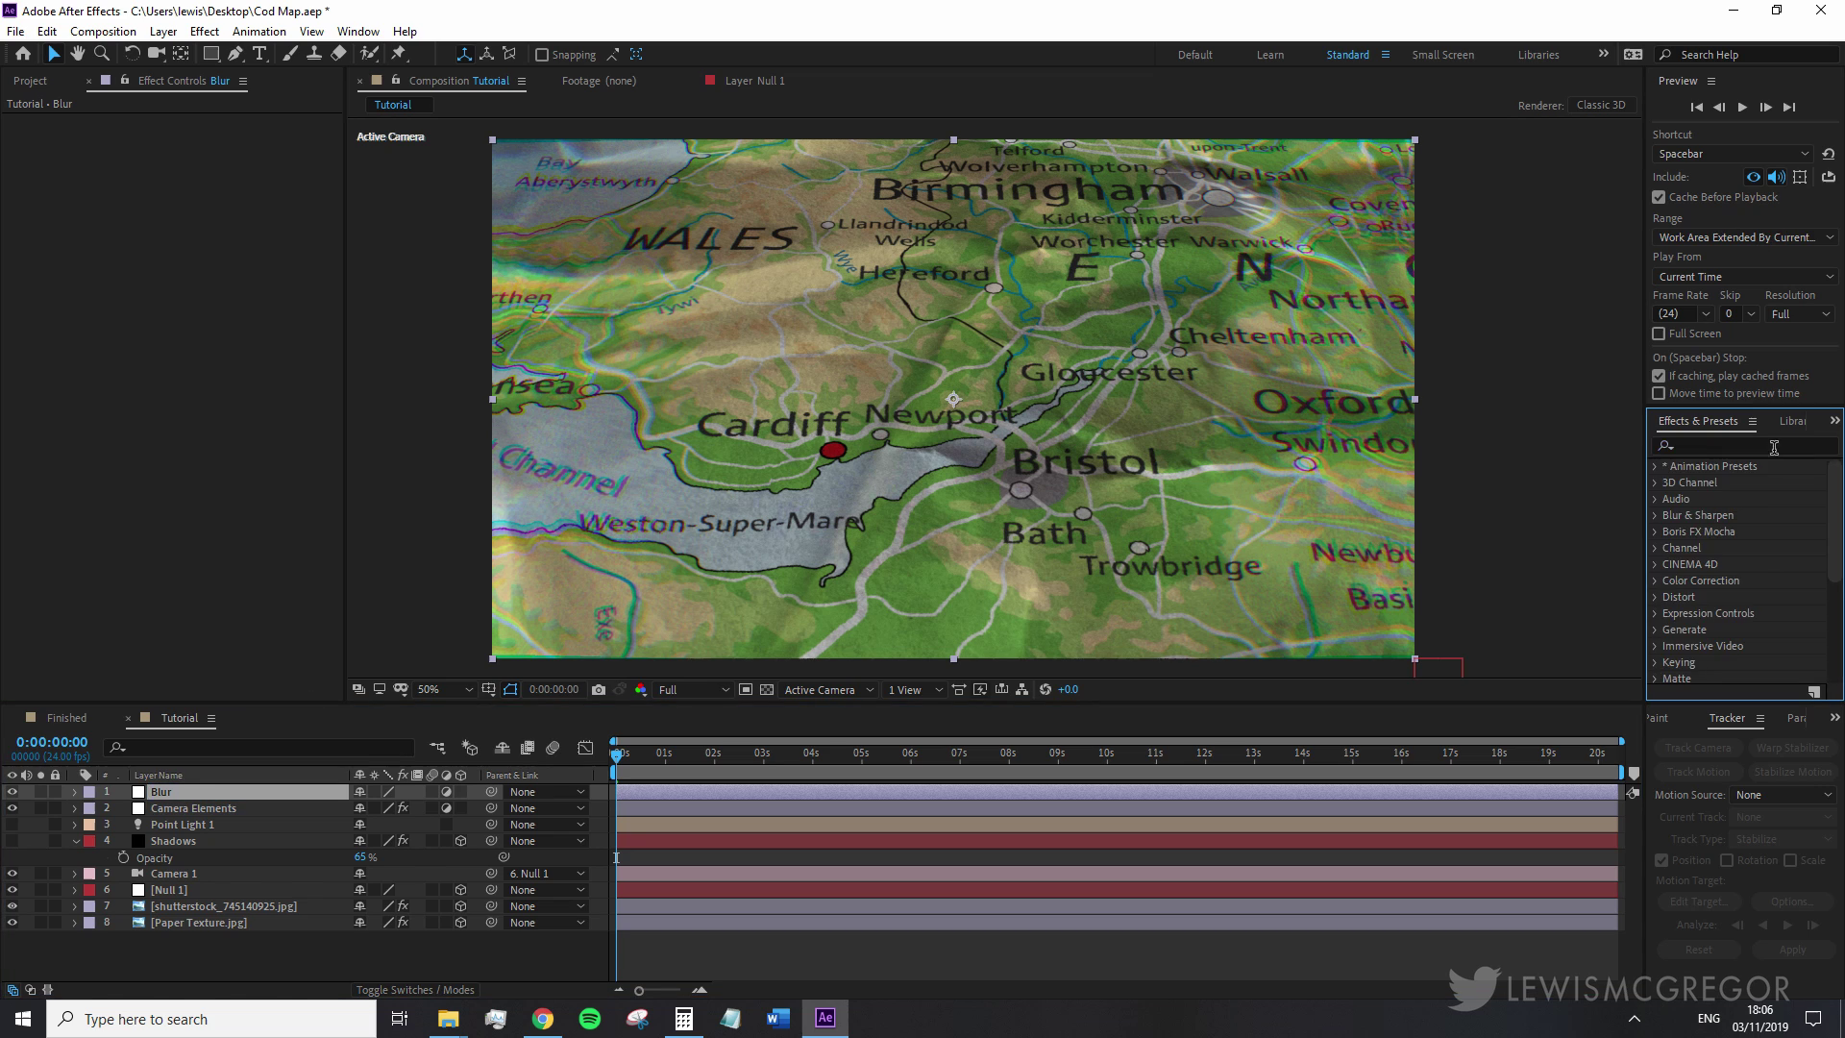
type("camera")
double_click(1741, 547)
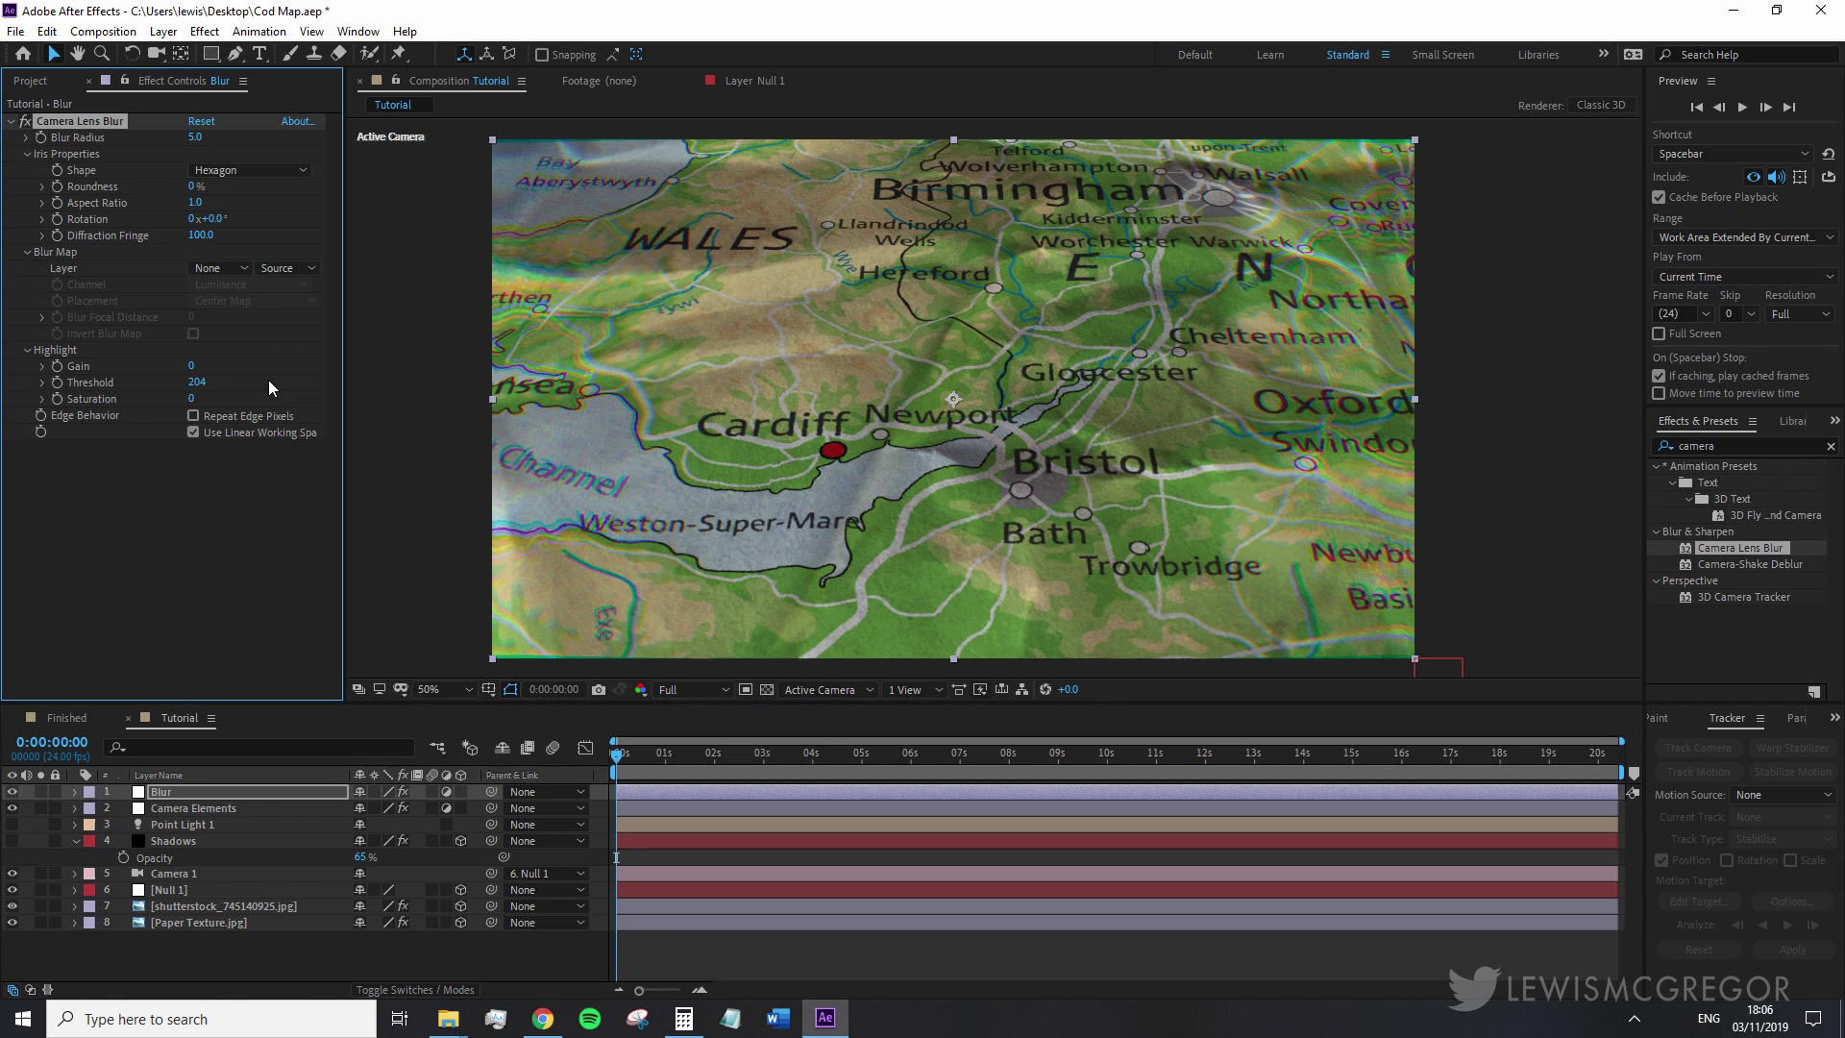
key("q")
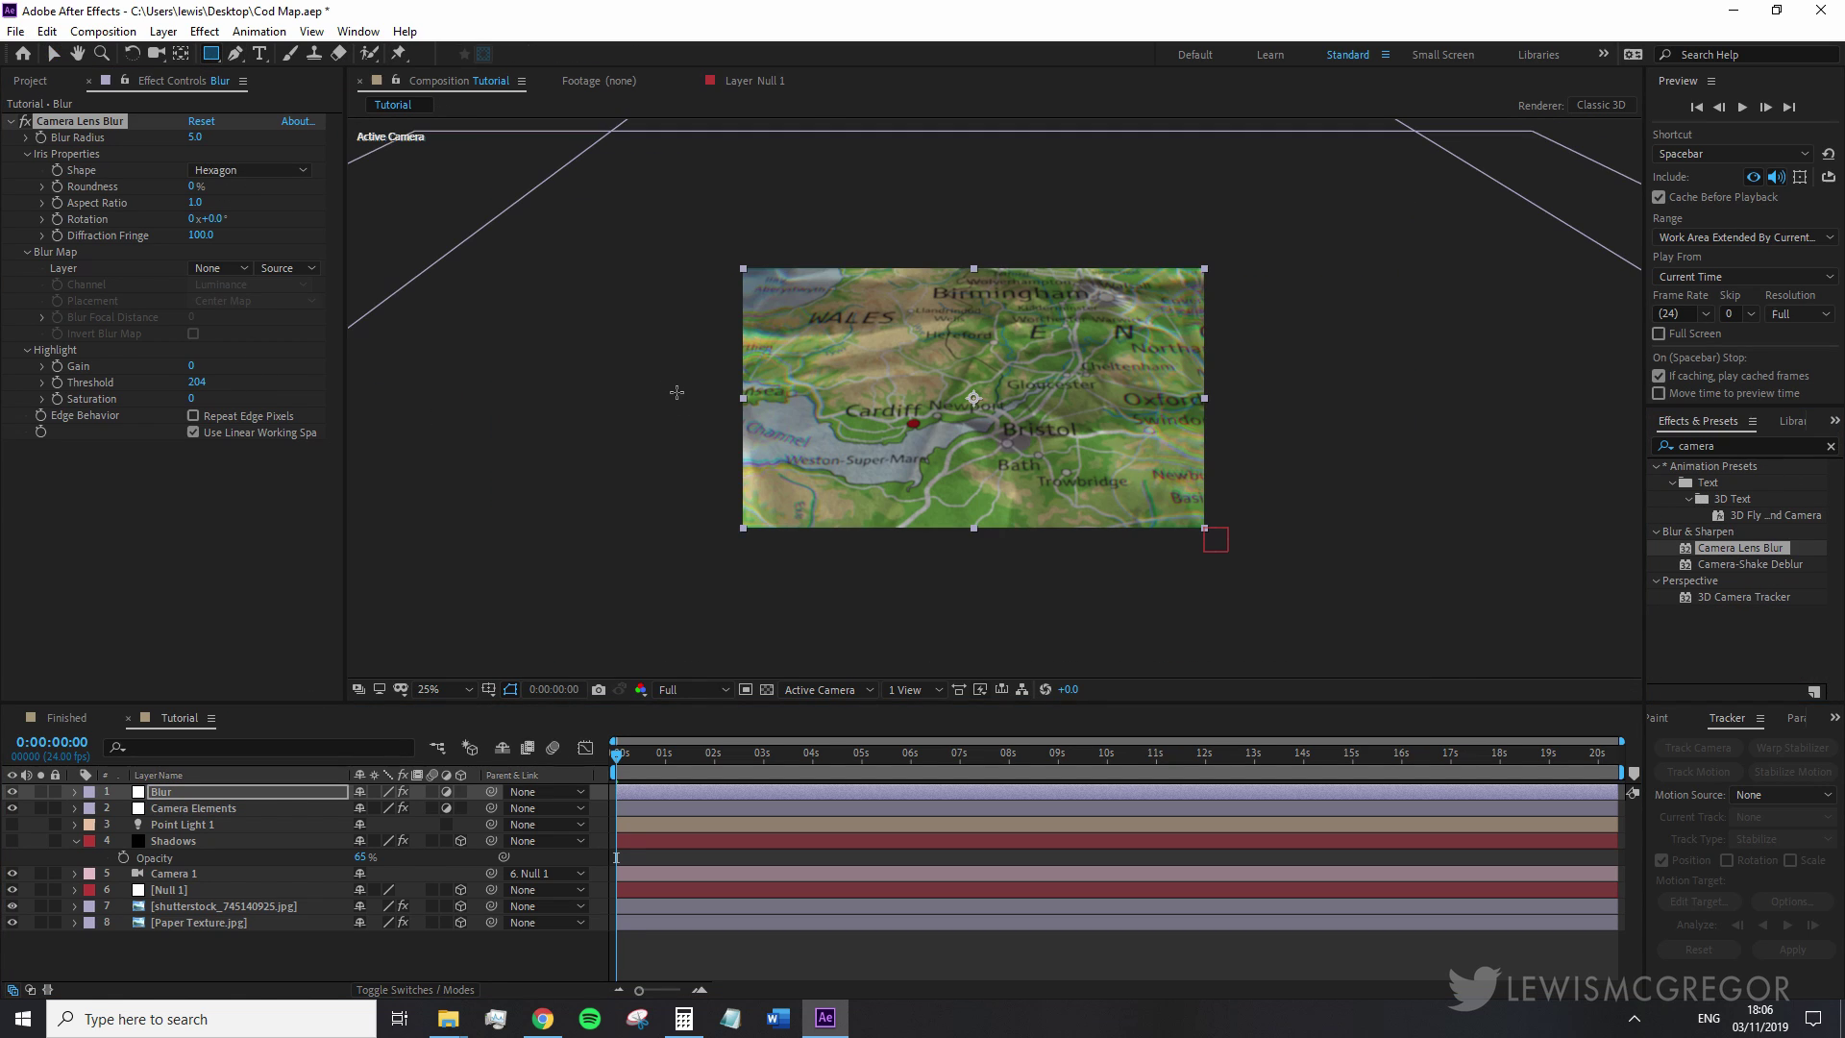
left_click_drag(672, 382, 1203, 708)
left_click_drag(918, 537, 929, 491)
- Feather the mask by 100 pixels, set it to Subtract, and show the Shadows layer again
key("m")
key("m")
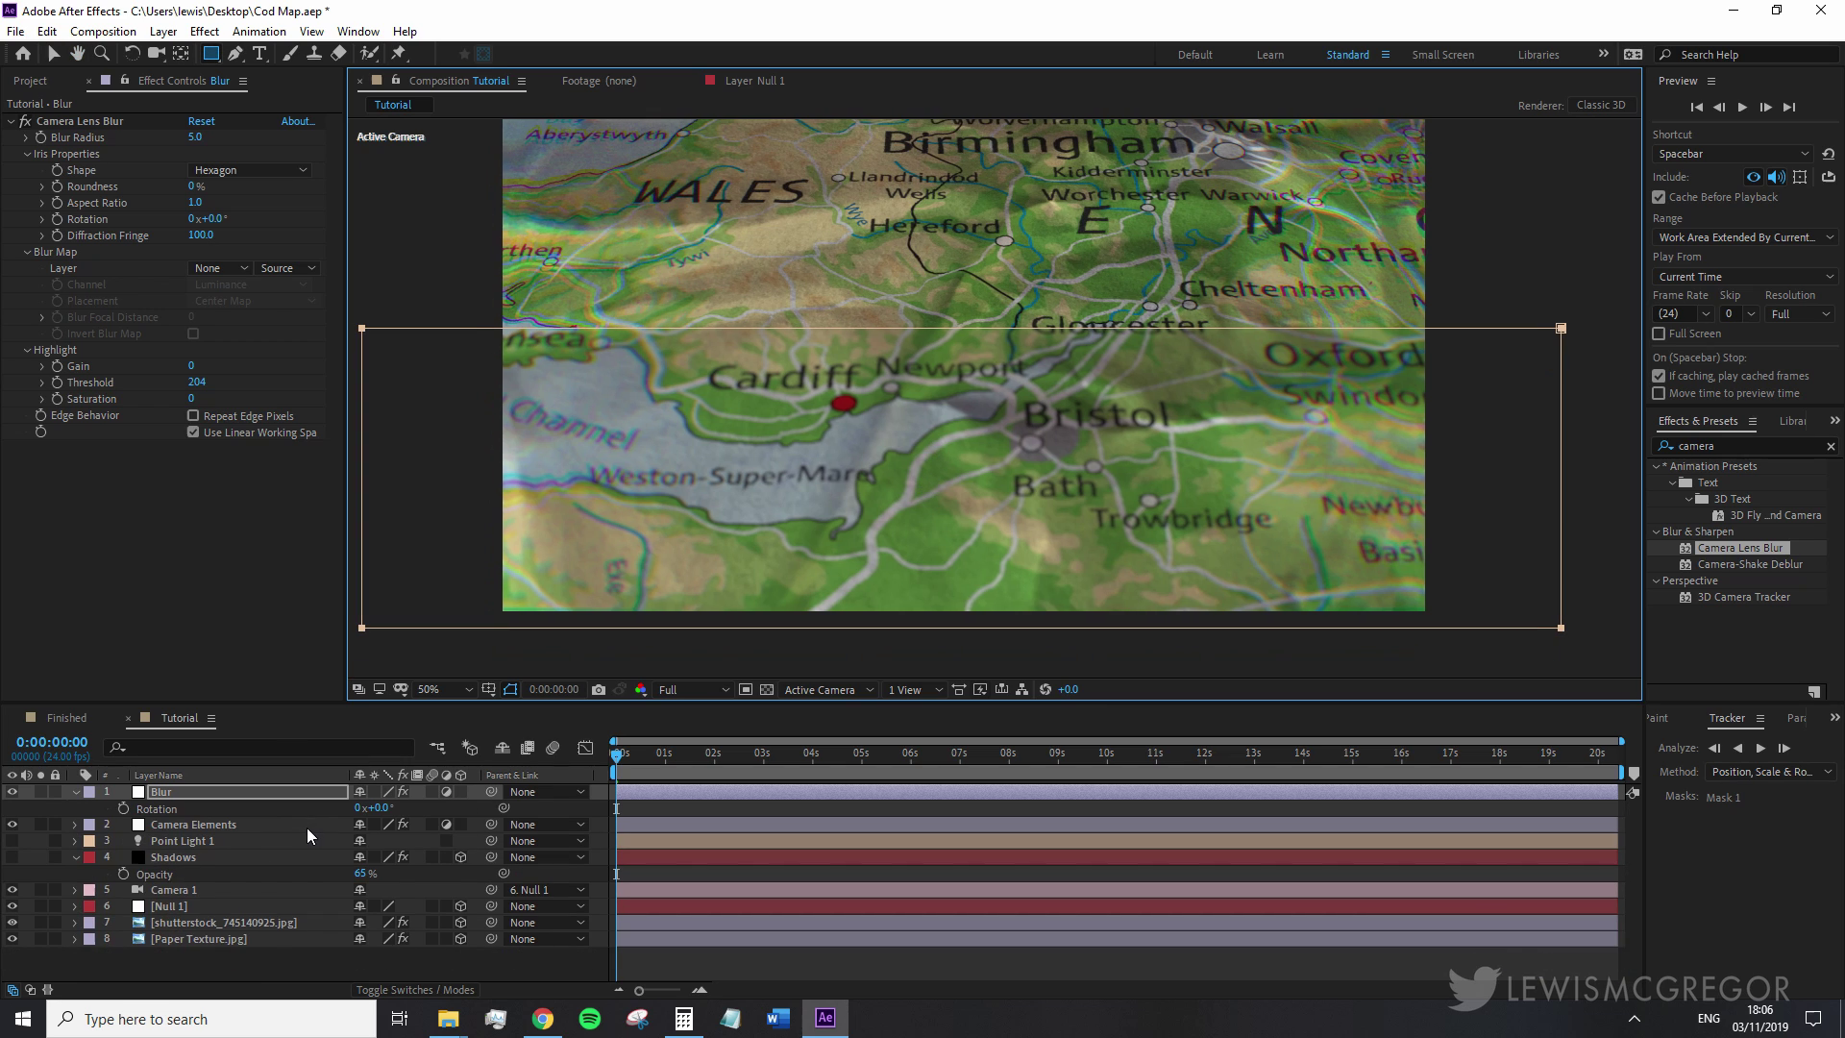
left_click_drag(375, 843, 471, 842)
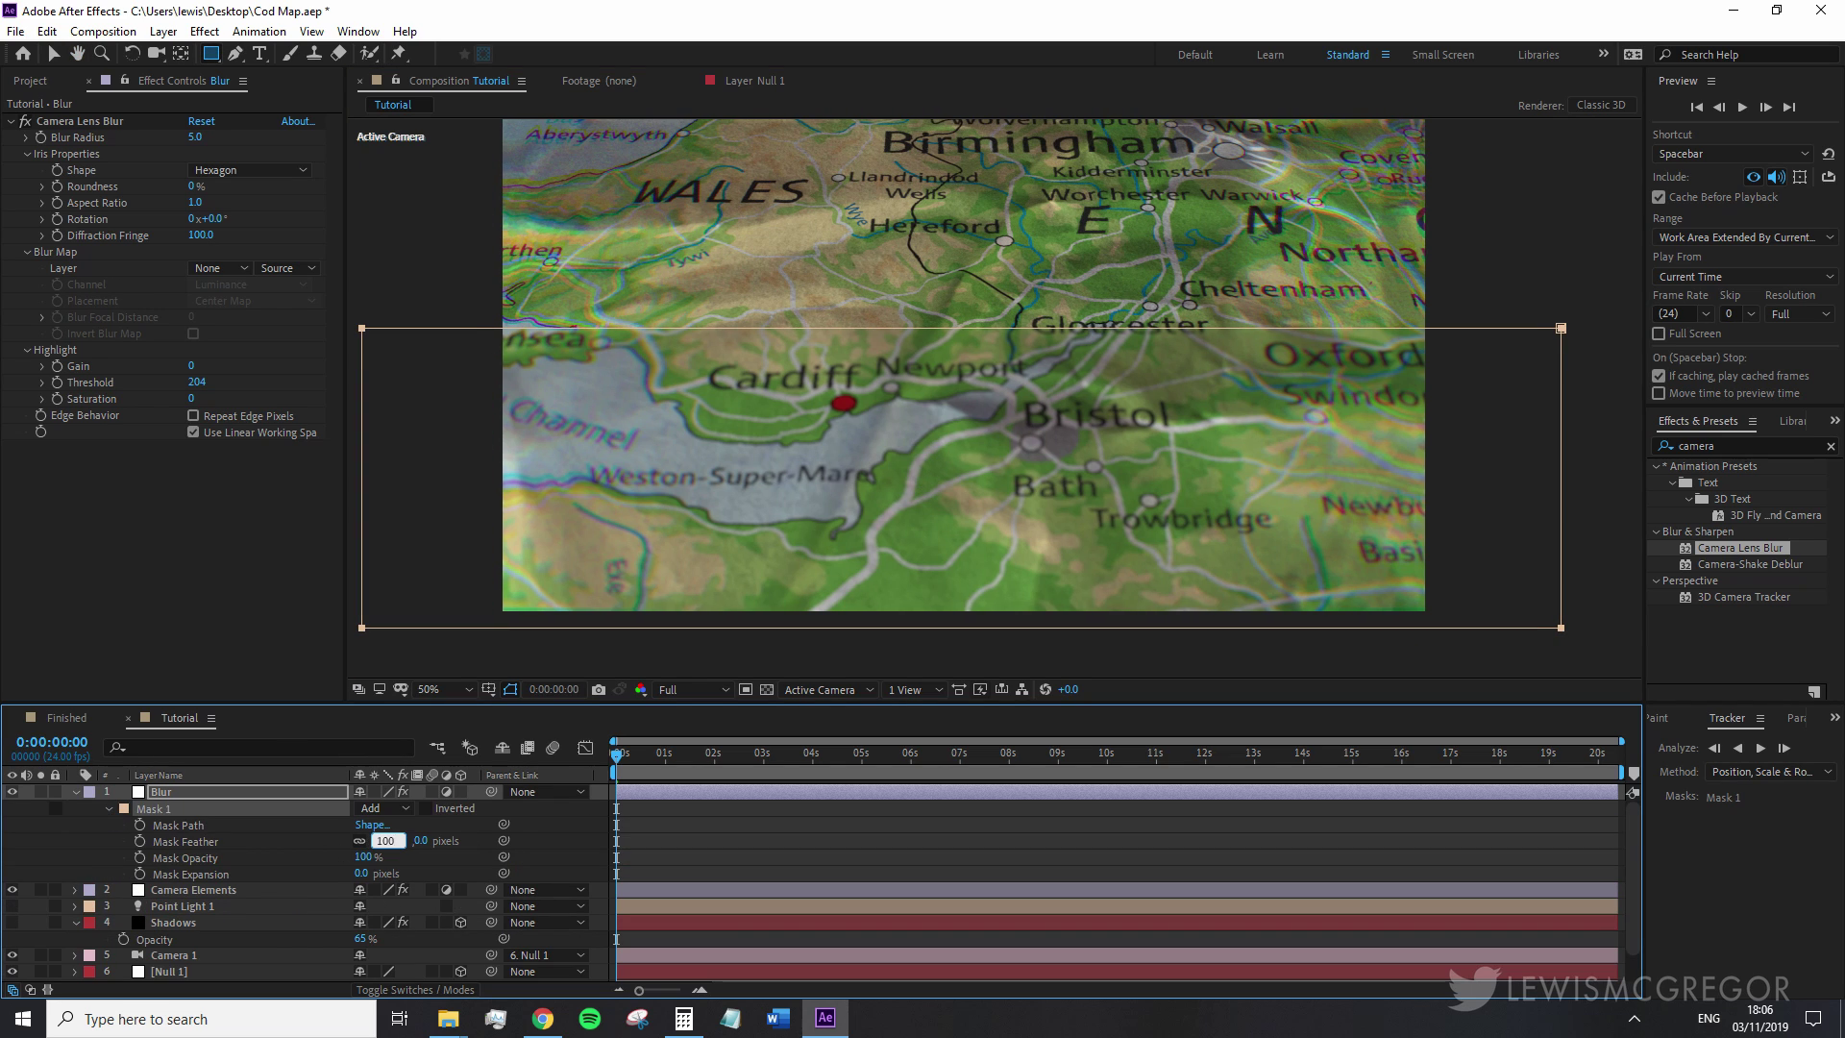
left_click(409, 808)
left_click(428, 873)
left_click(459, 623)
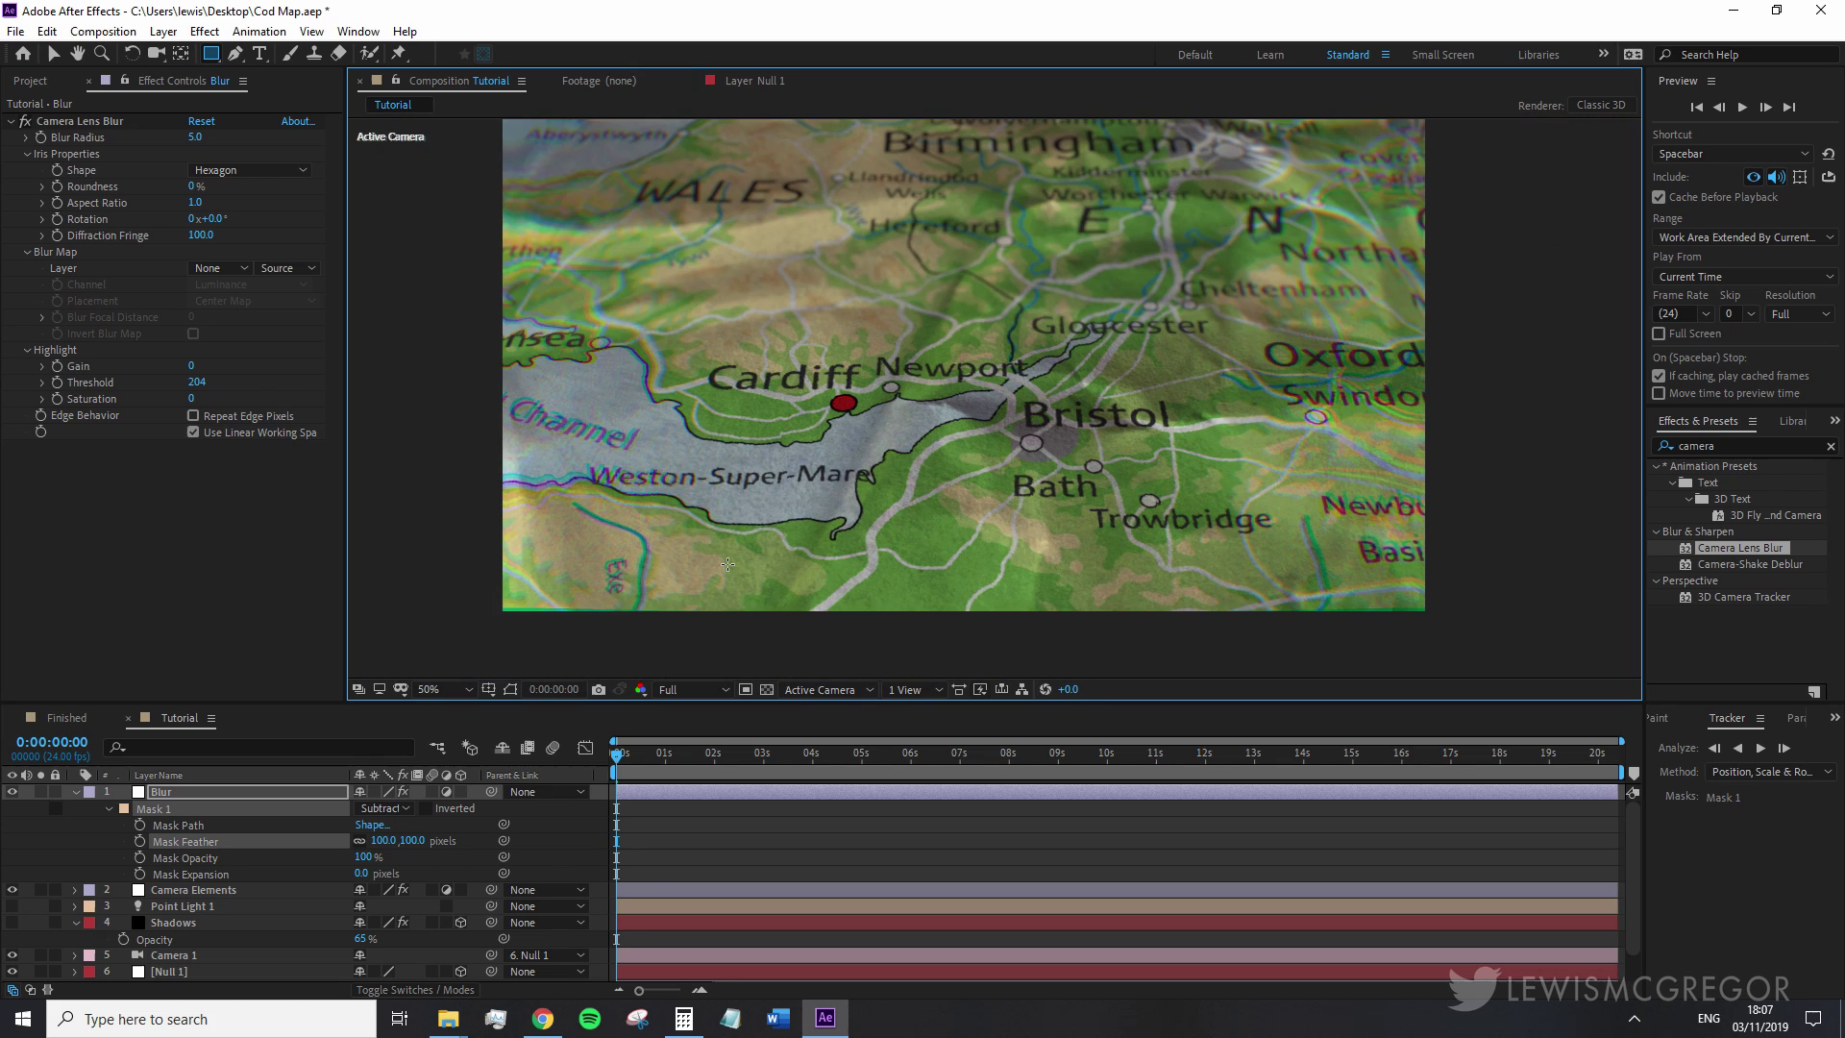
left_click(13, 922)
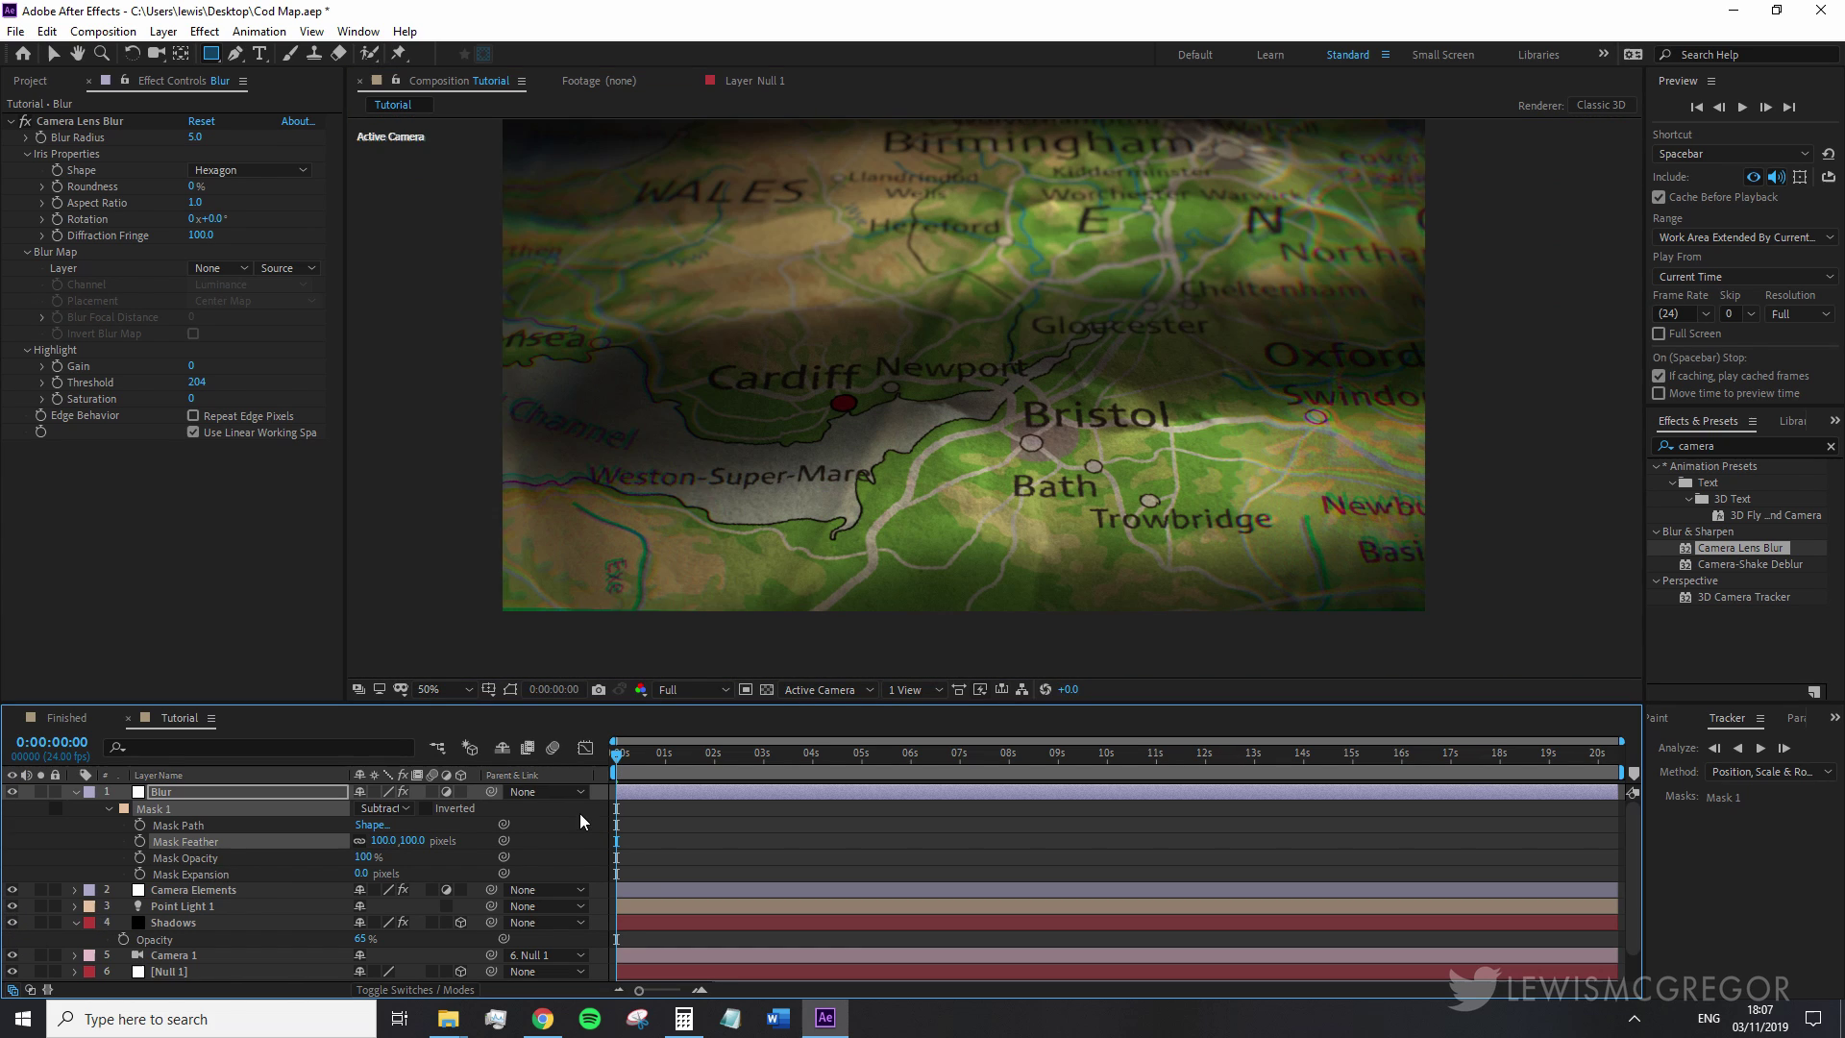
scroll(187, 911, "down", 1)
- Select Null 1 and reveal its Position property to move the camera rig
left_click(192, 941)
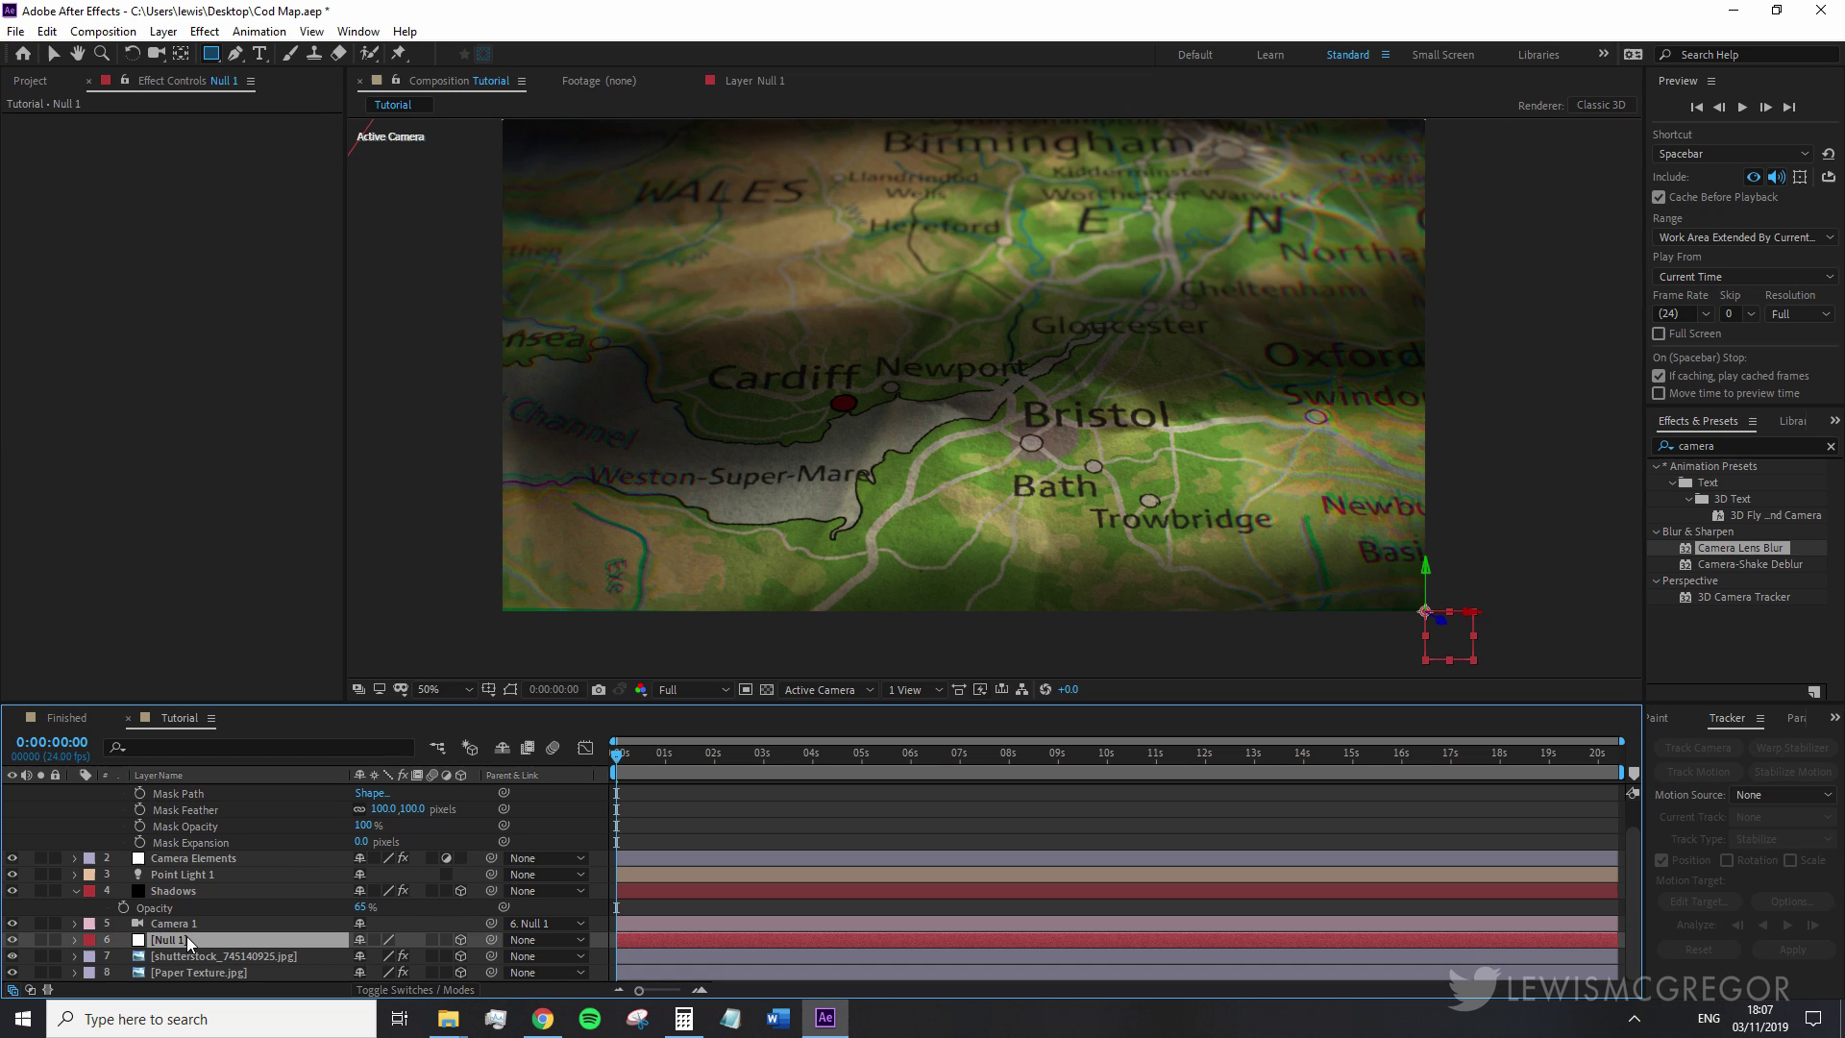
key("p")
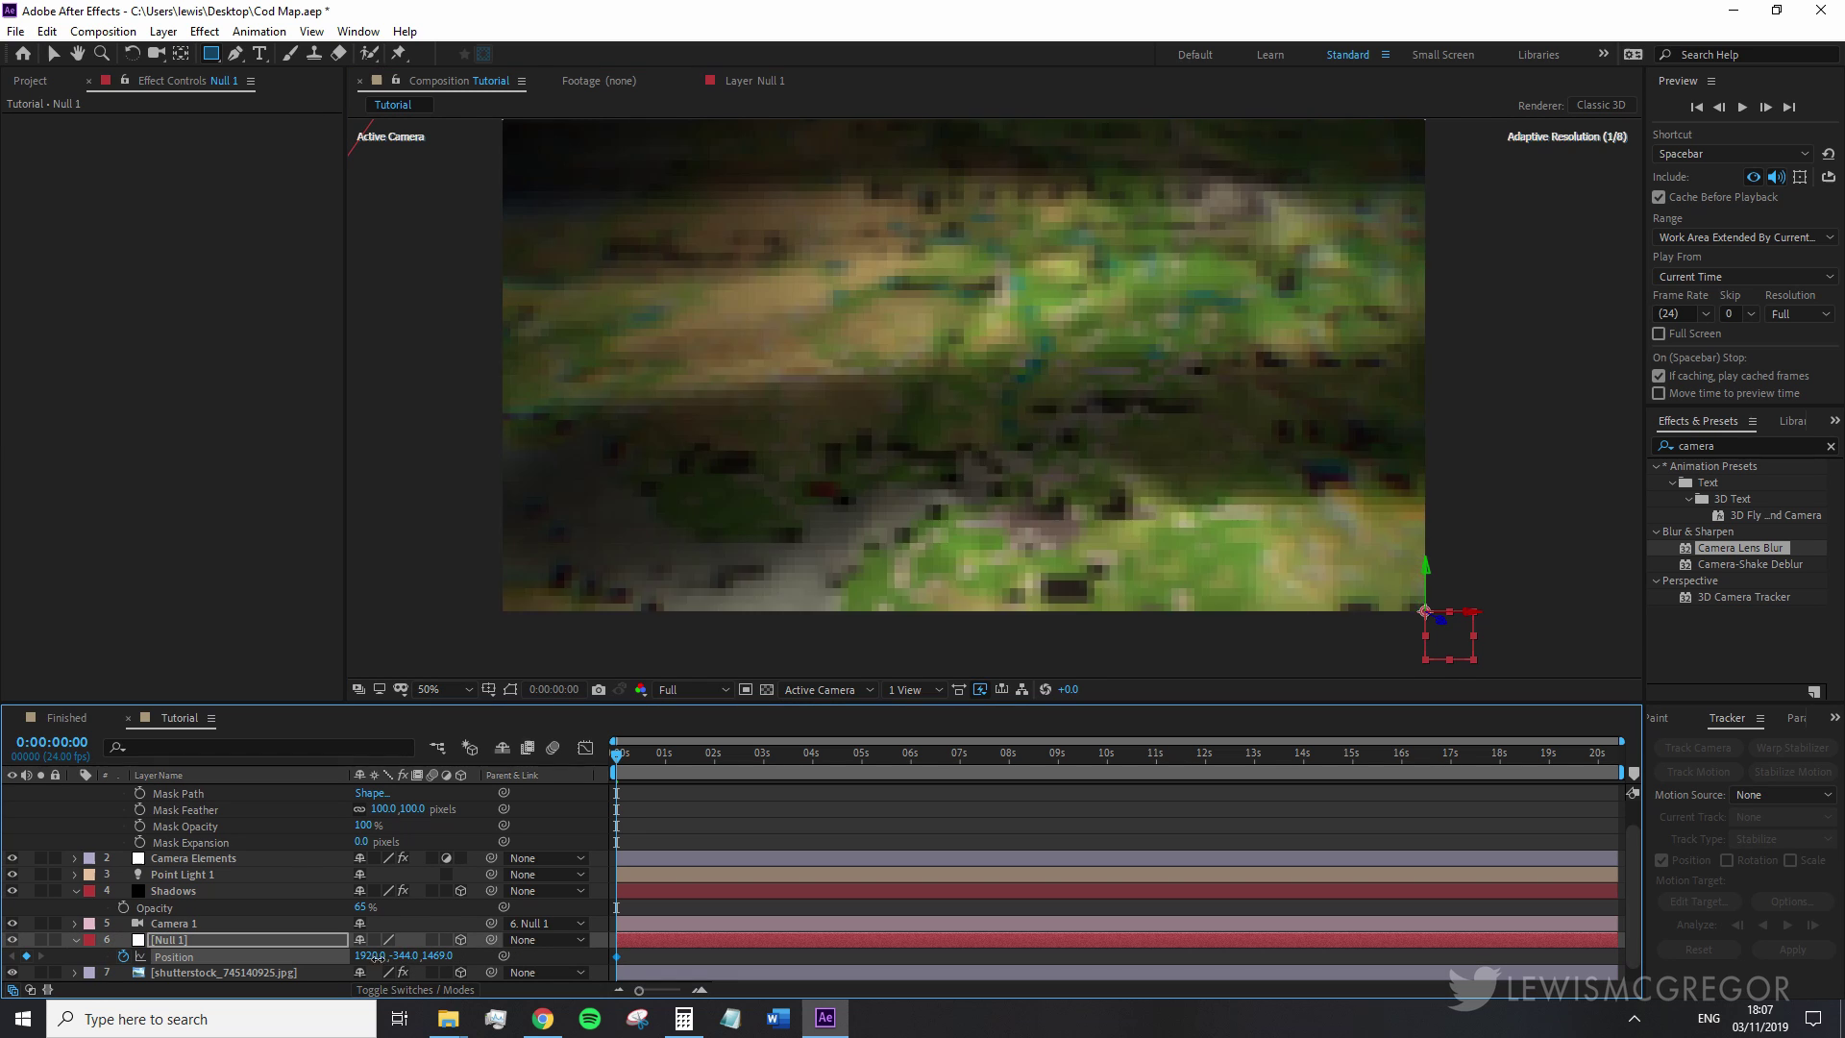